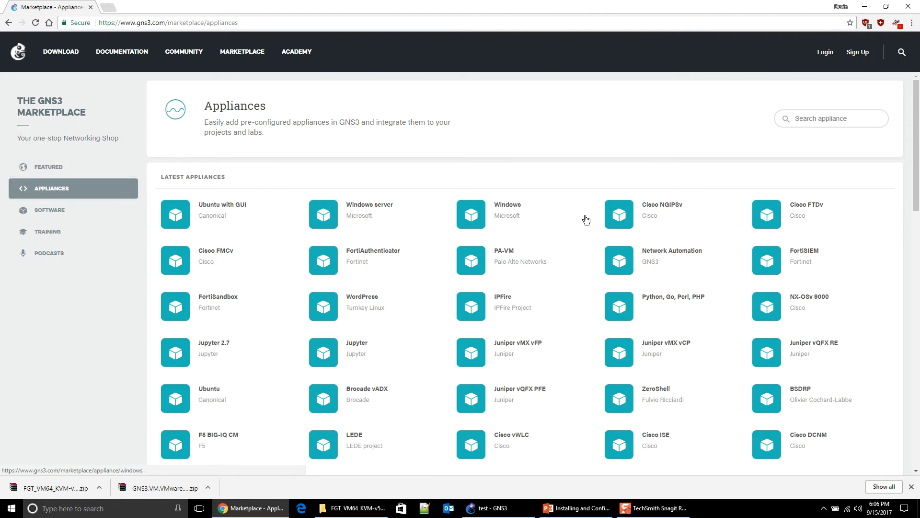
Step: Scroll the Marketplace appliance grid until the Firefox (GNS3 Team) tile is visible
scroll(461, 350, "down", 8)
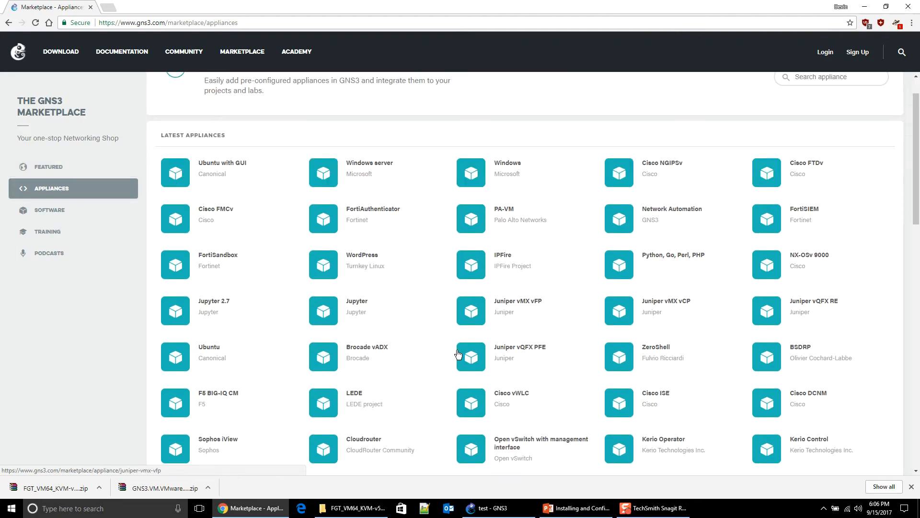
scroll(457, 351, "down", 8)
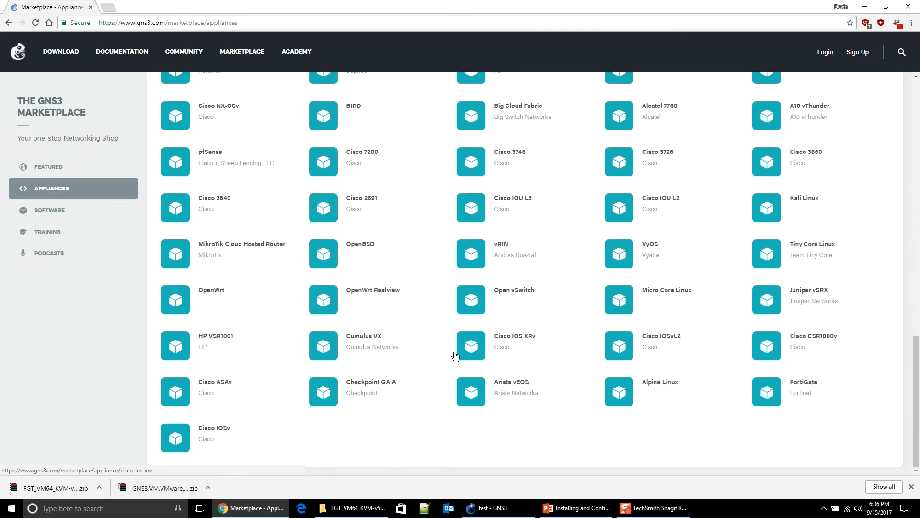
scroll(442, 374, "up", 12)
scroll(443, 376, "up", 4)
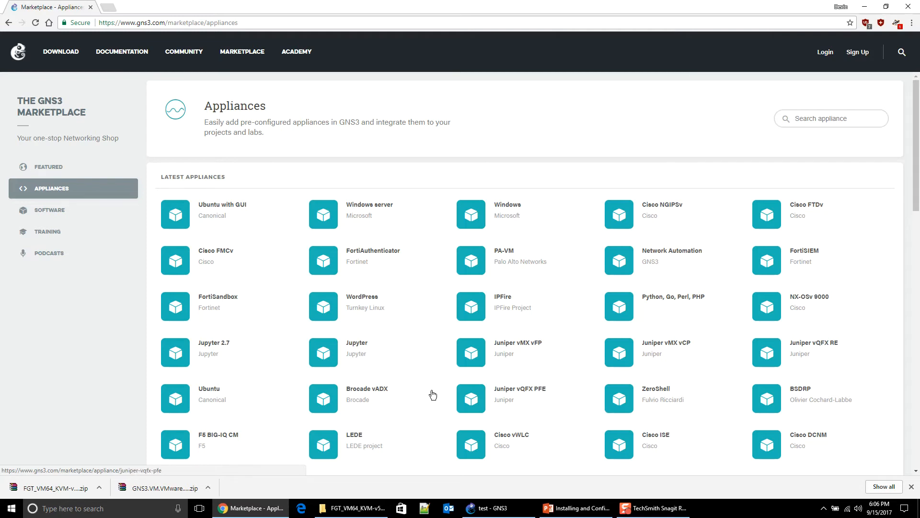
scroll(430, 394, "down", 4)
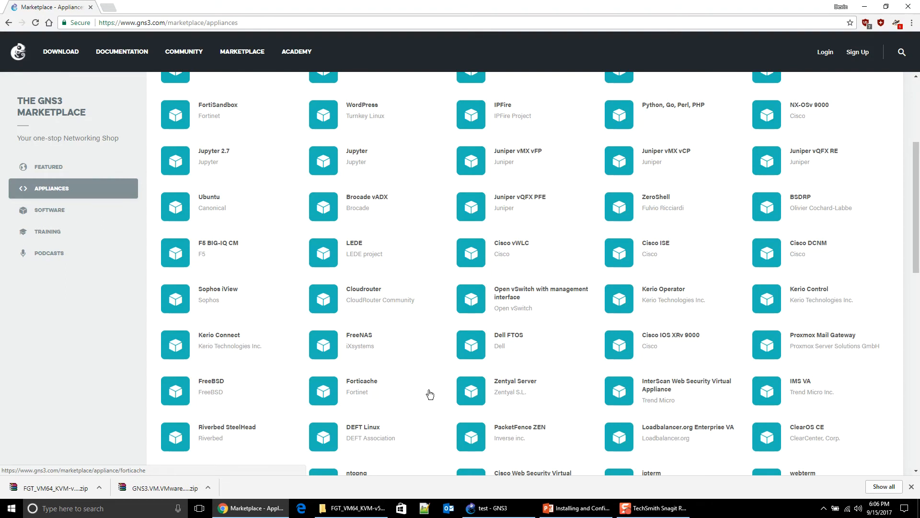
scroll(429, 394, "down", 2)
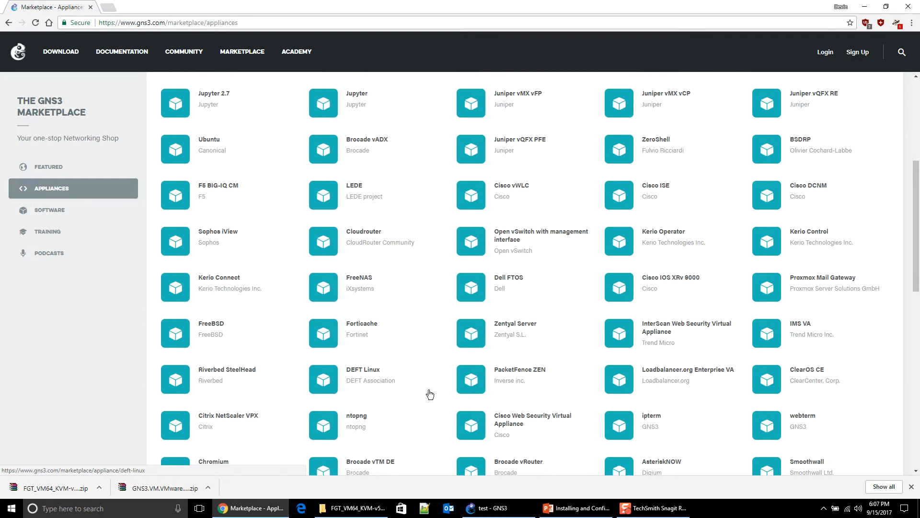
scroll(430, 394, "down", 3)
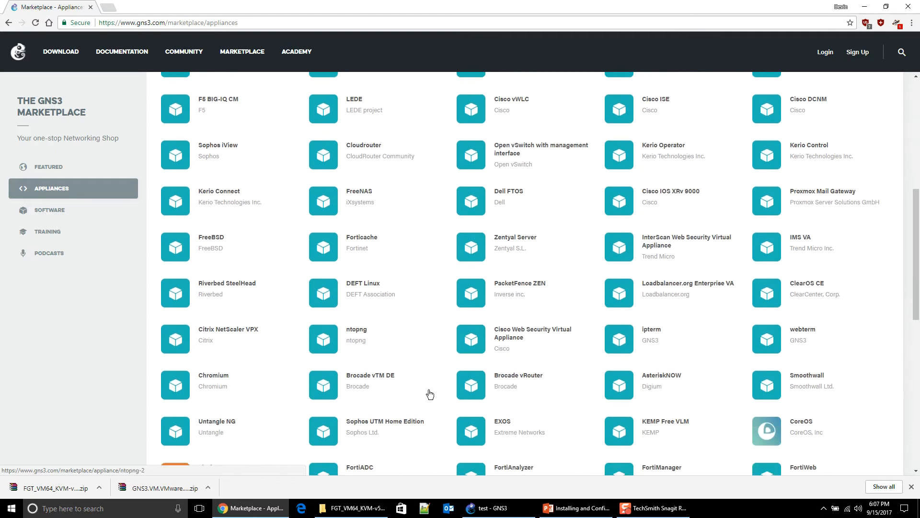
scroll(430, 394, "down", 1)
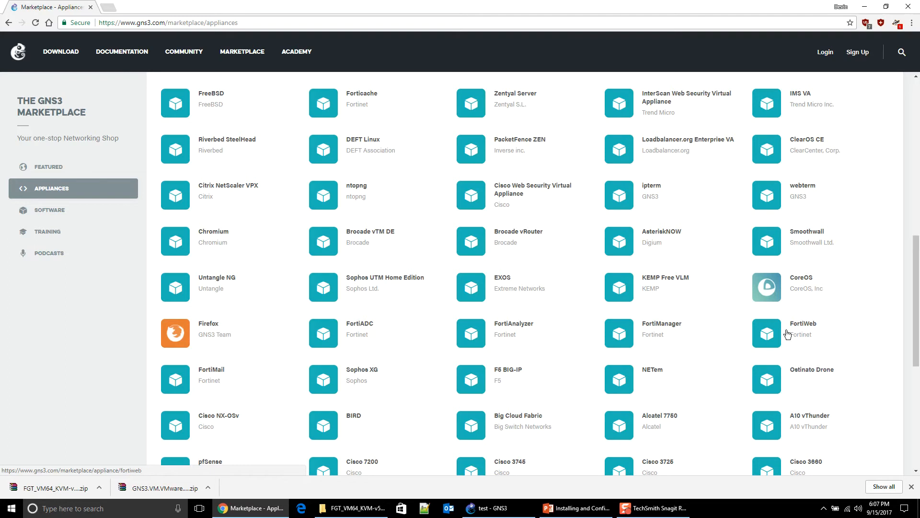
Step: Download the Firefox appliance template, saving firefox.gns3a into the Downloads folder
left_click(175, 335)
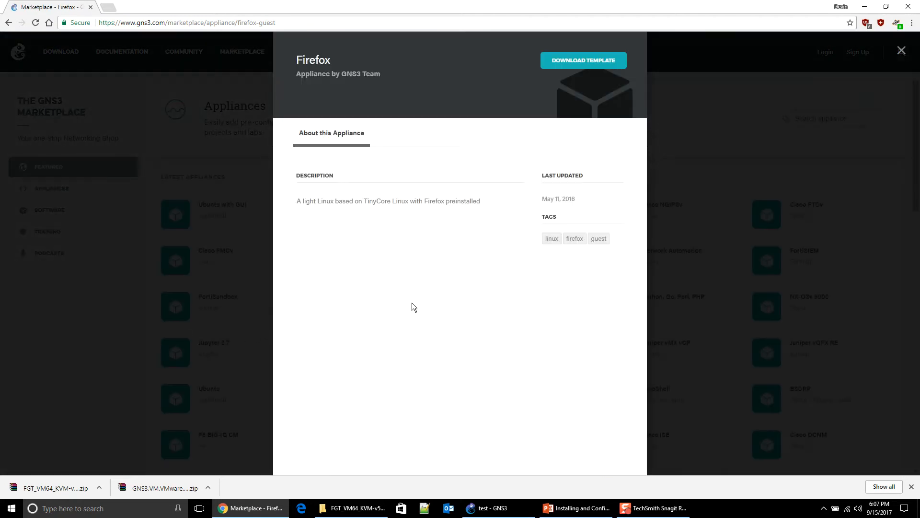
left_click(618, 61)
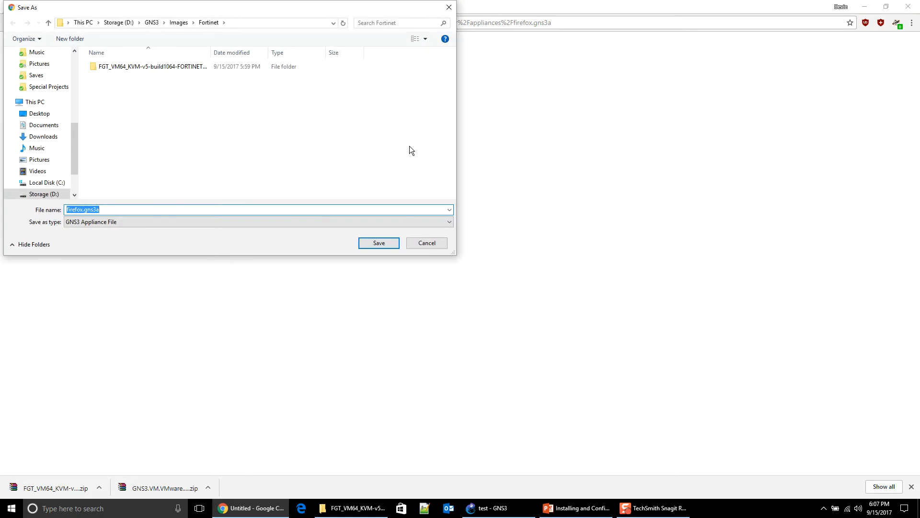
left_click_drag(272, 9, 535, 71)
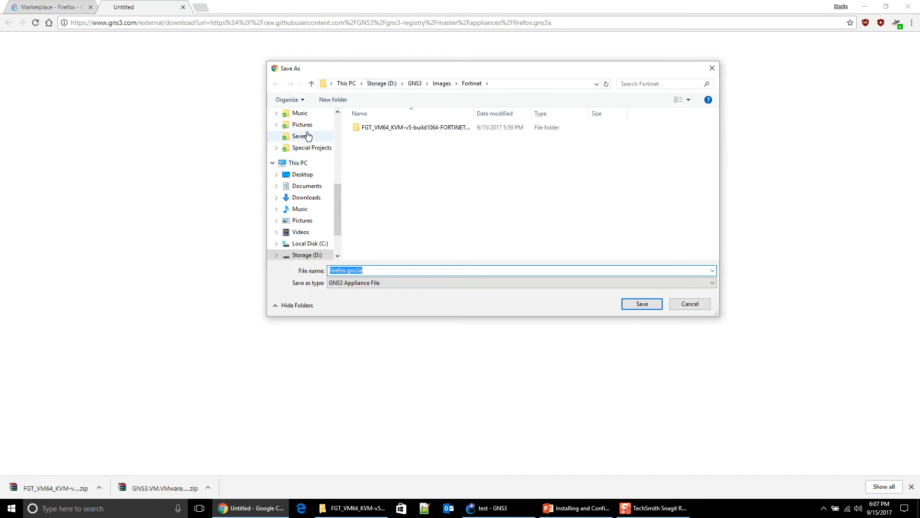
left_click(314, 198)
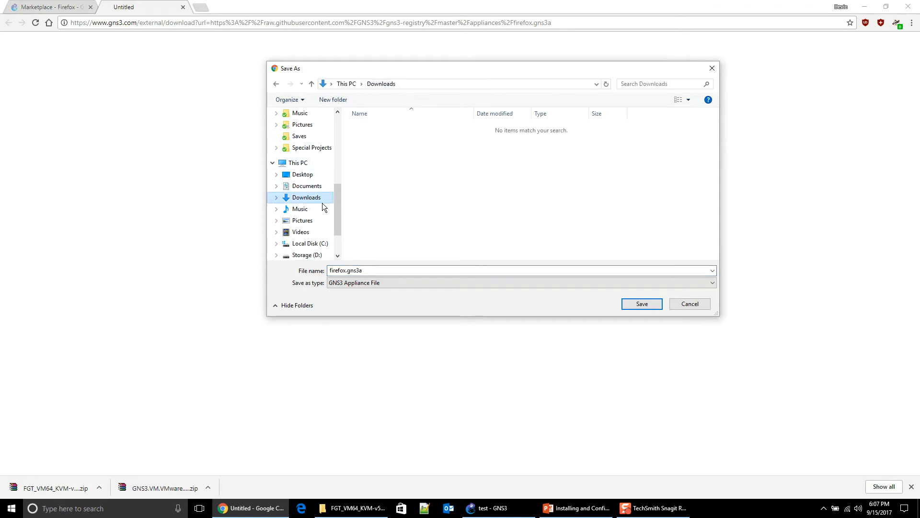
left_click(635, 310)
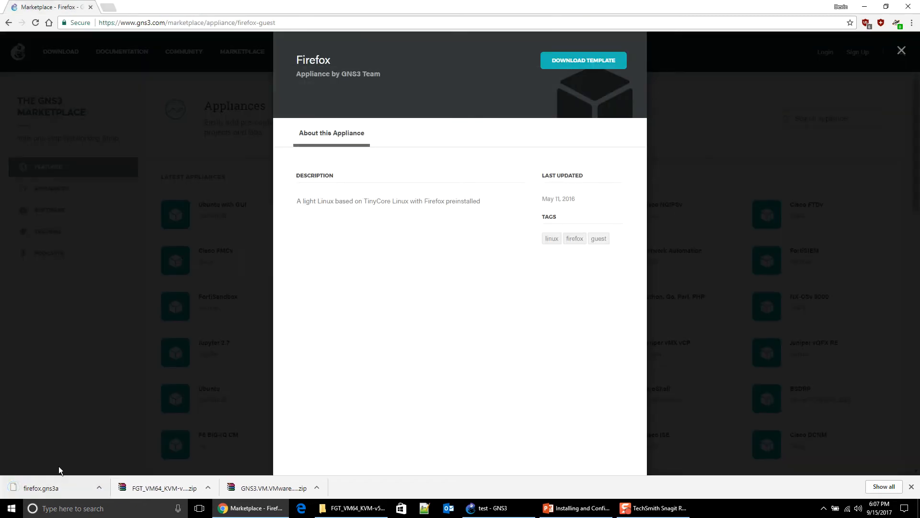
Step: Close the Firefox details and scroll down to the Fortinet FortiGate tile
left_click(901, 51)
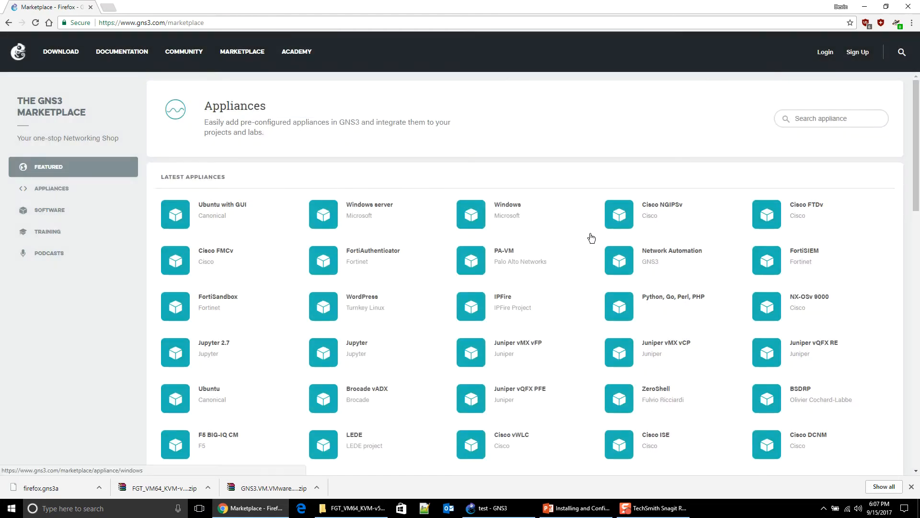
scroll(592, 238, "down", 3)
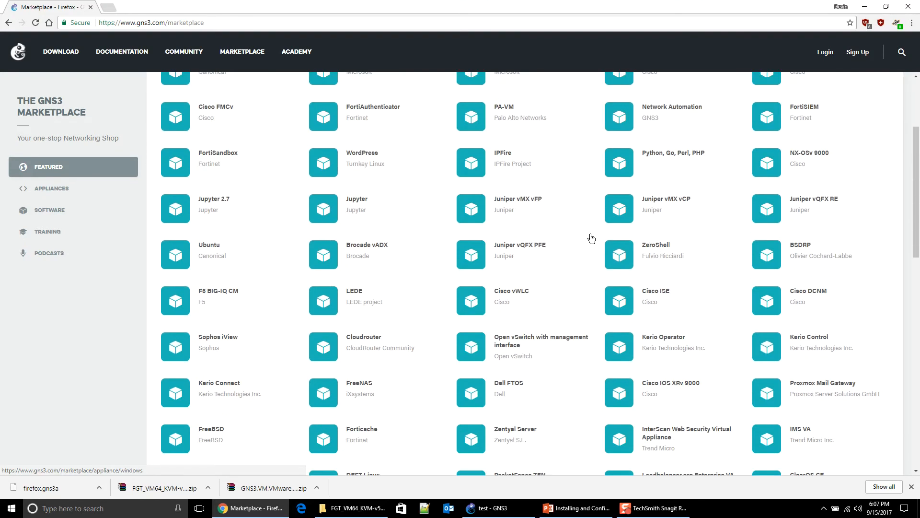
scroll(591, 238, "down", 5)
scroll(592, 238, "down", 8)
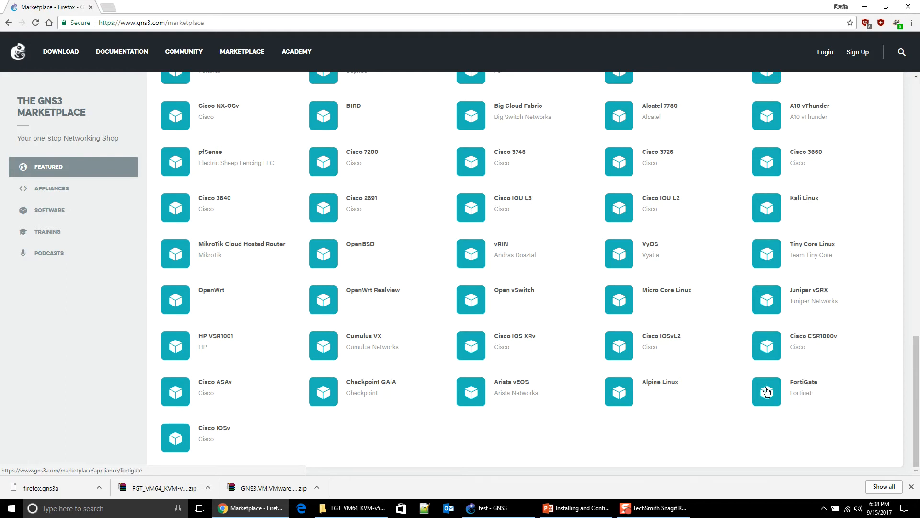
Step: Save fortigate.gns3a into Downloads, then close its details and scroll back to the top
left_click(804, 390)
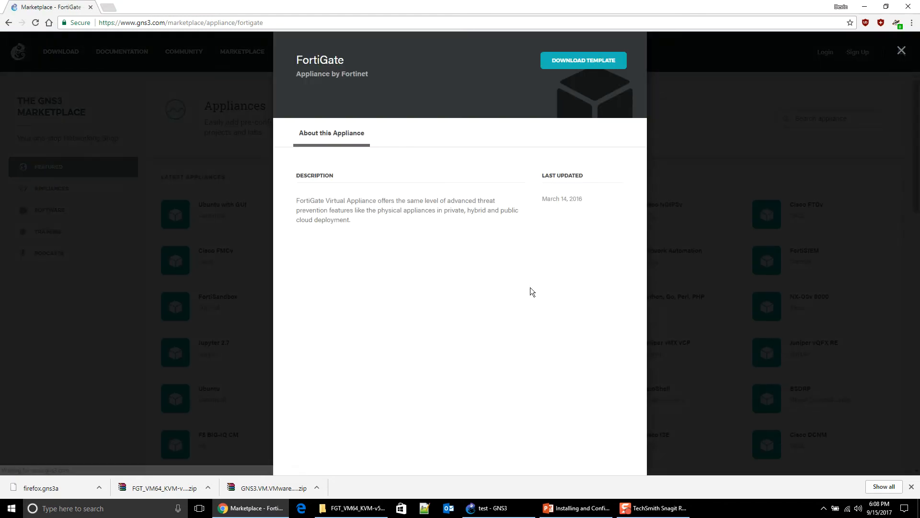
left_click(581, 61)
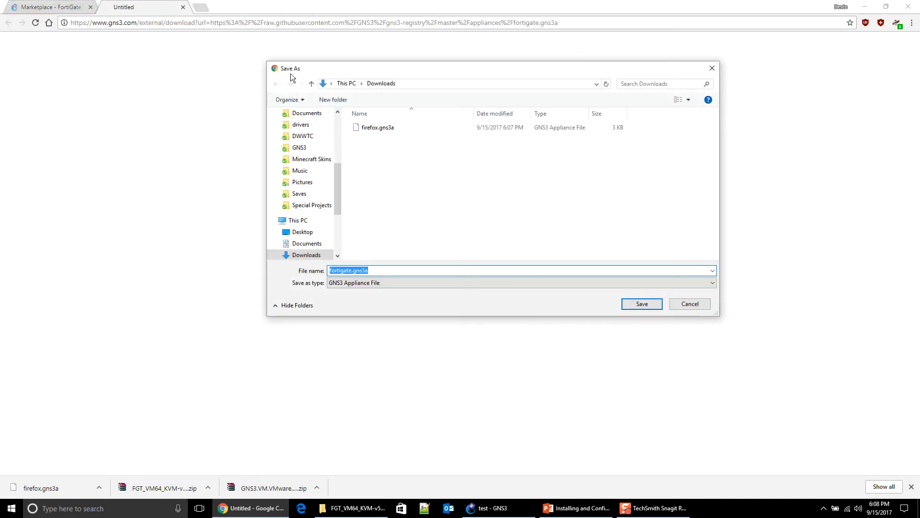
left_click(655, 297)
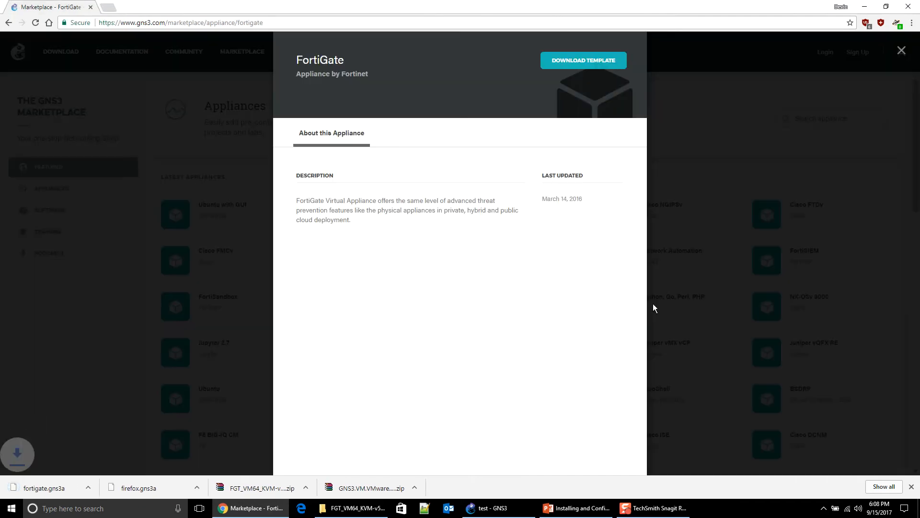
left_click(836, 80)
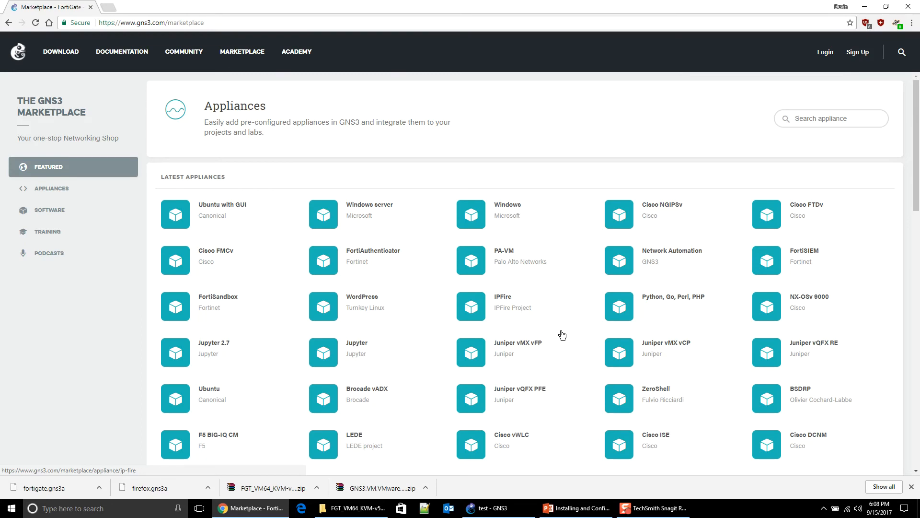
scroll(562, 335, "down", 15)
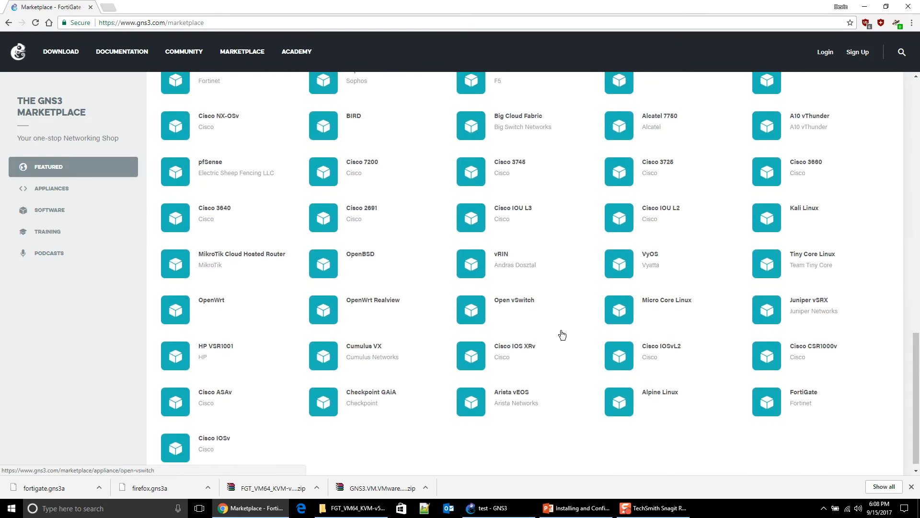
scroll(562, 335, "up", 13)
scroll(561, 337, "up", 5)
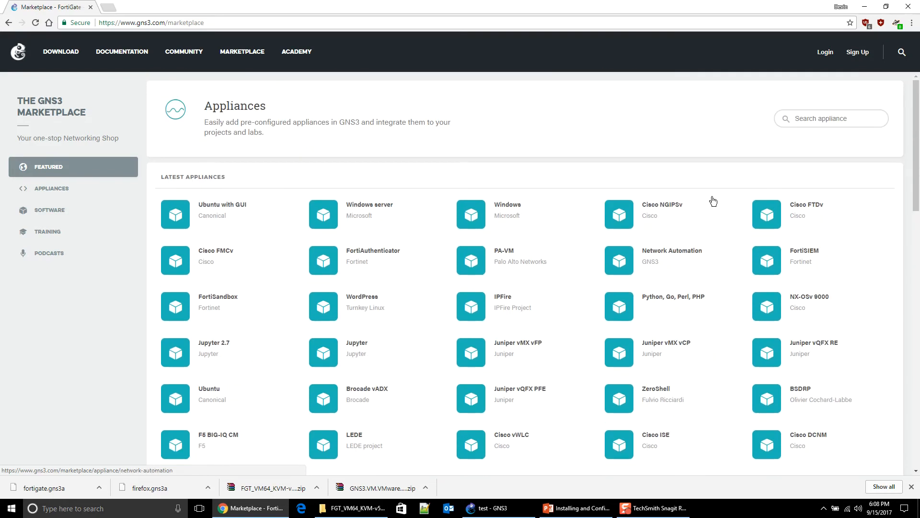
Step: Close Chrome and PowerPoint, then open fortigate.gns3a from Downloads to import it into GNS3
left_click(918, 4)
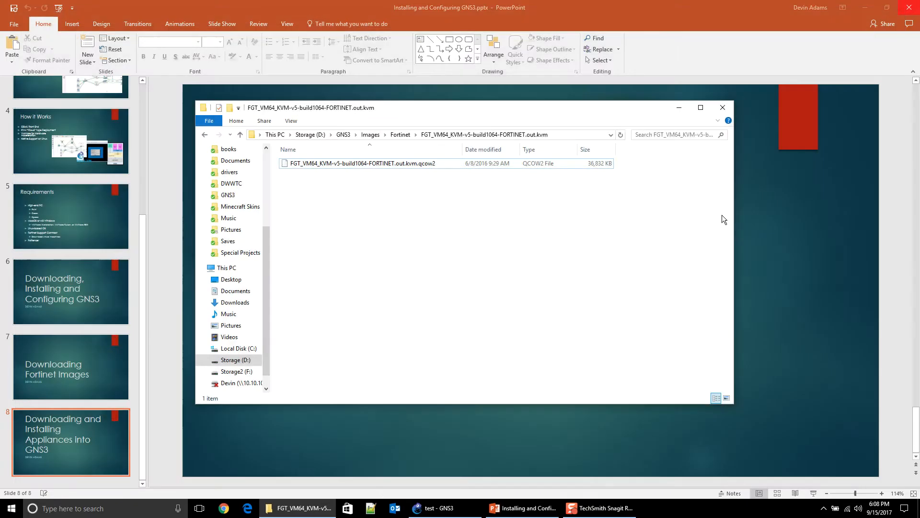
left_click(909, 7)
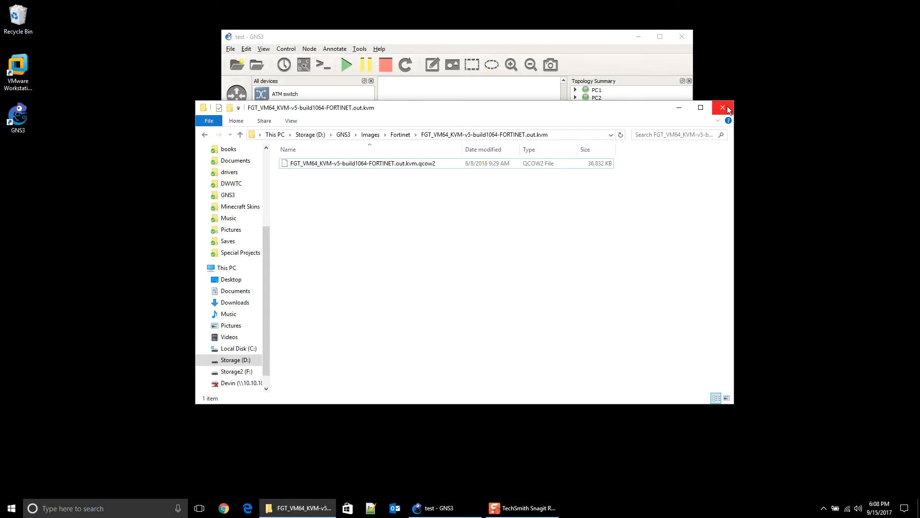
left_click_drag(493, 102, 549, 73)
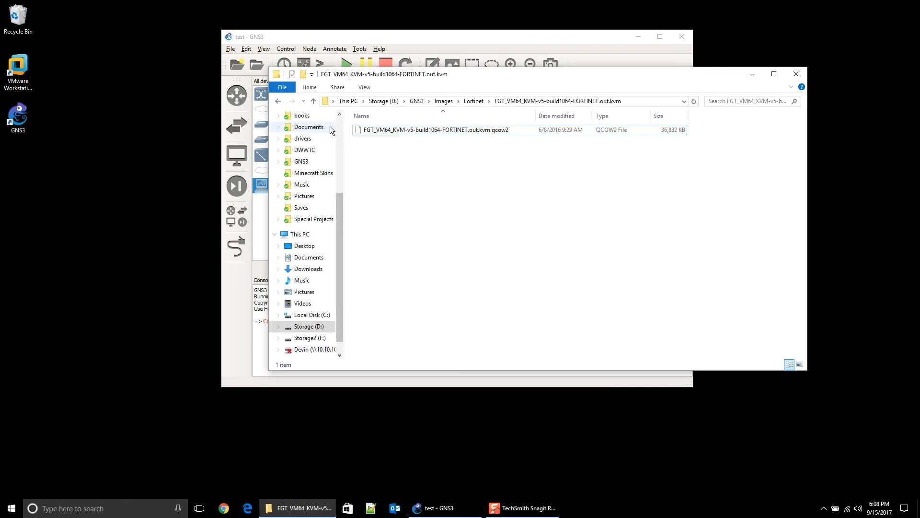
left_click(309, 269)
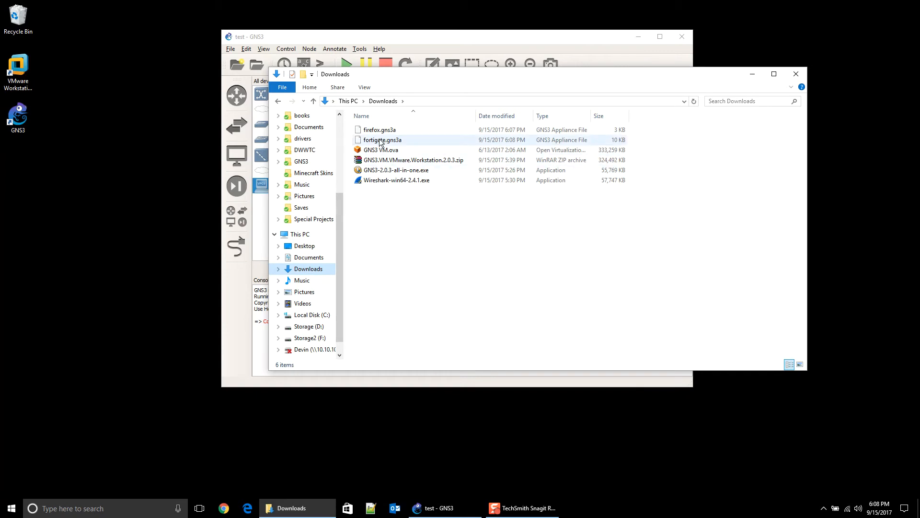
double_click(393, 140)
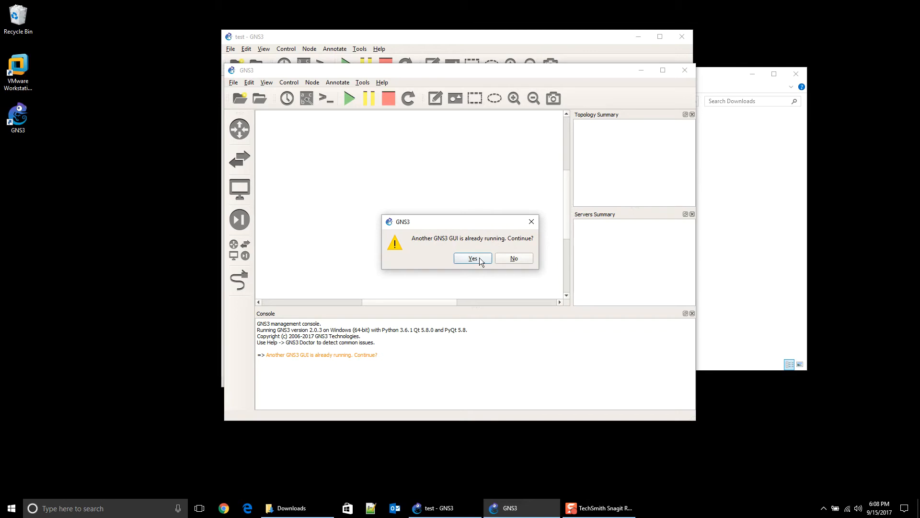
Step: Confirm launching a second GNS3 instance despite the 'Another GNS3 GUI is already running' warning
left_click_drag(470, 220, 462, 133)
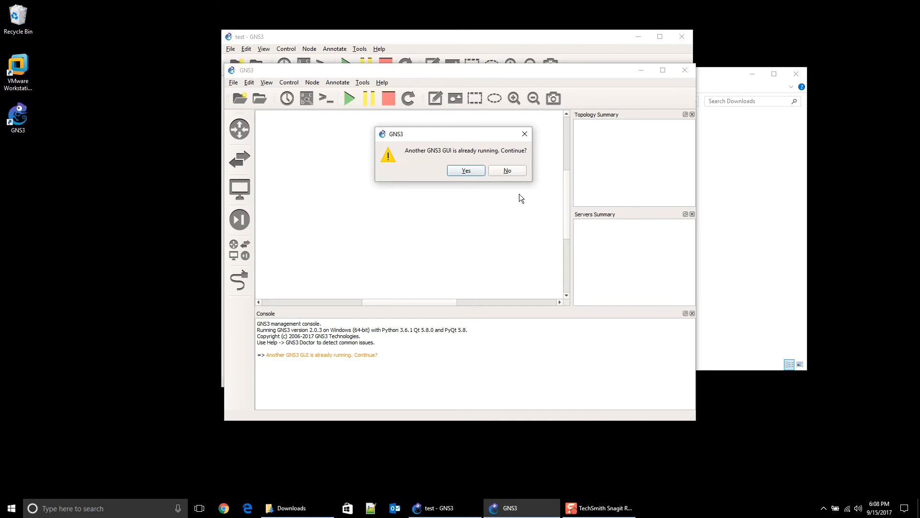
left_click(468, 171)
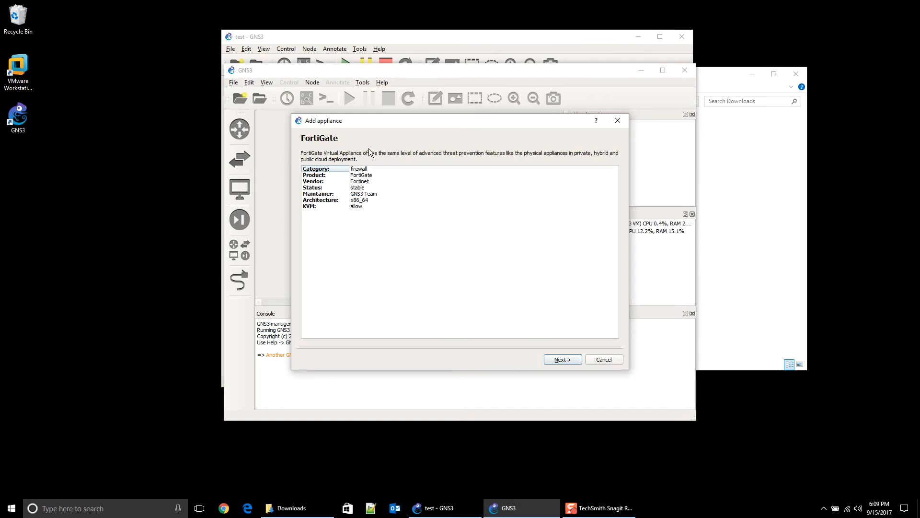
Step: Advance the wizard on the GNS3 VM to Required files and select FortiGate 5.4.1's FGT_VM64_KVM image
left_click(561, 361)
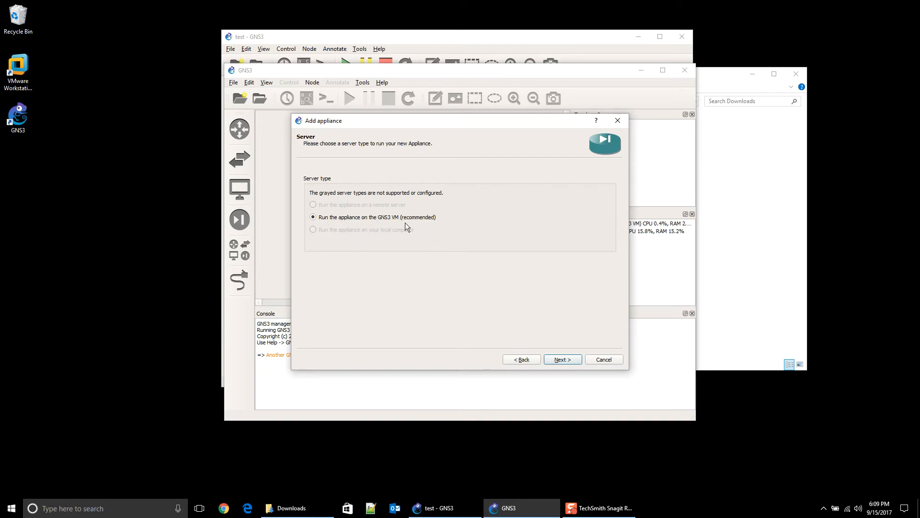
left_click(561, 364)
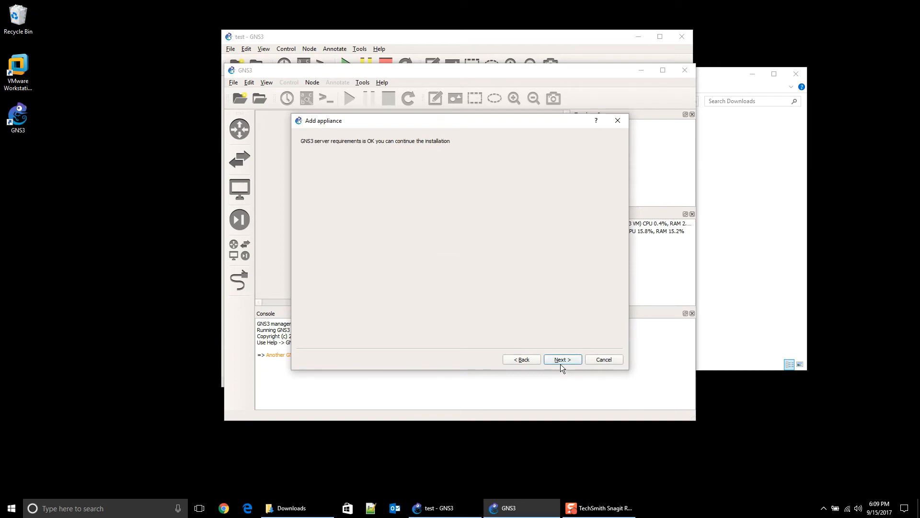
left_click(560, 364)
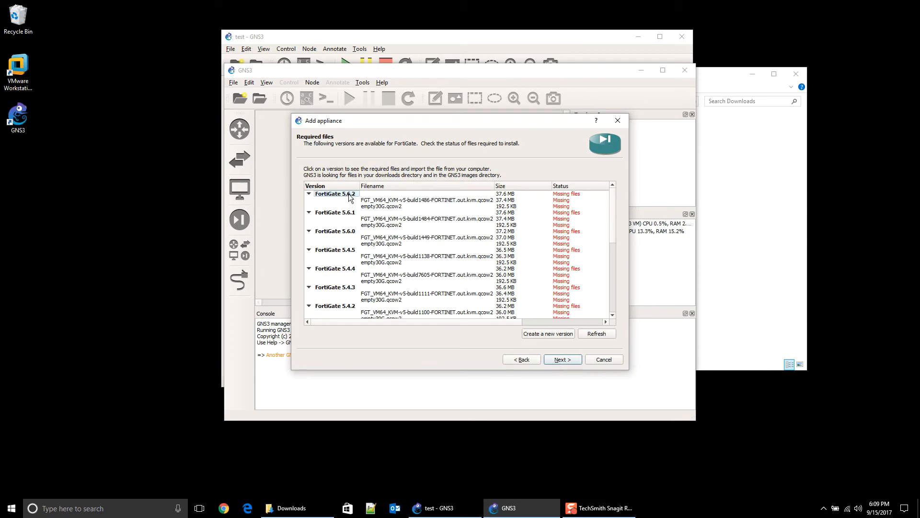
scroll(459, 293, "down", 3)
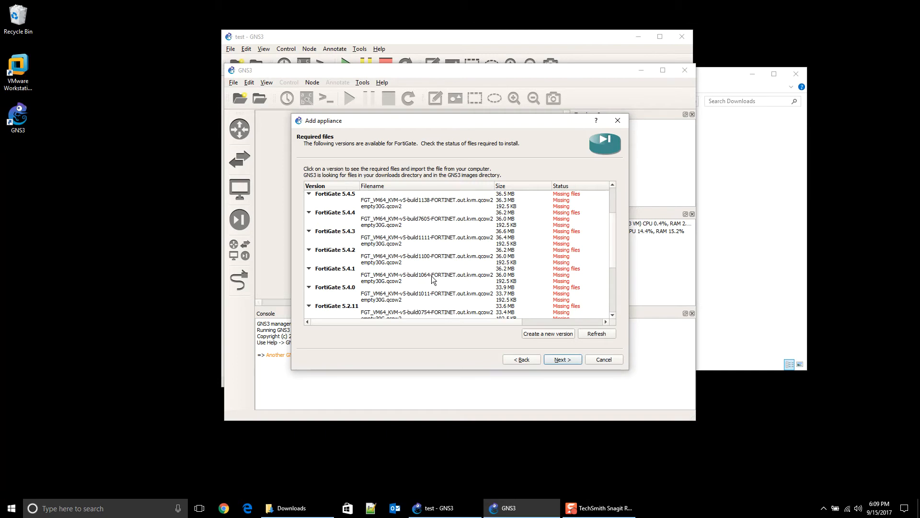
left_click(342, 269)
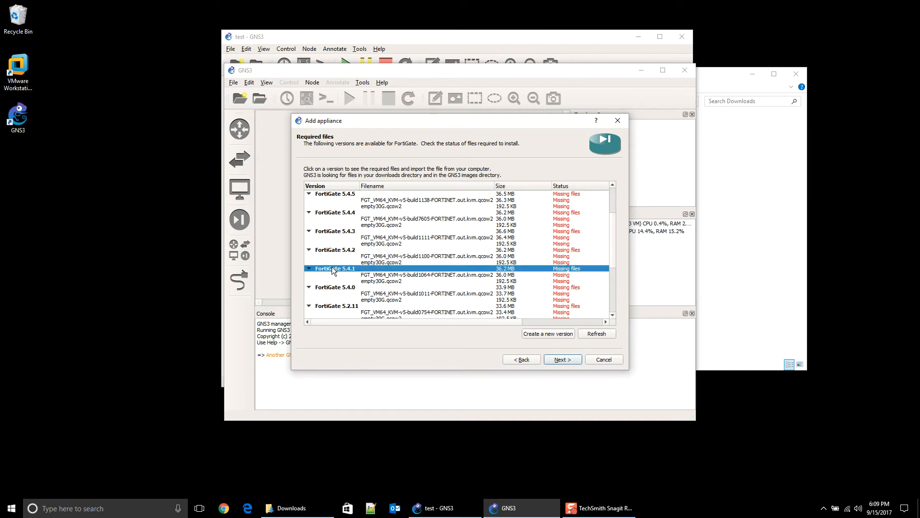
left_click(412, 275)
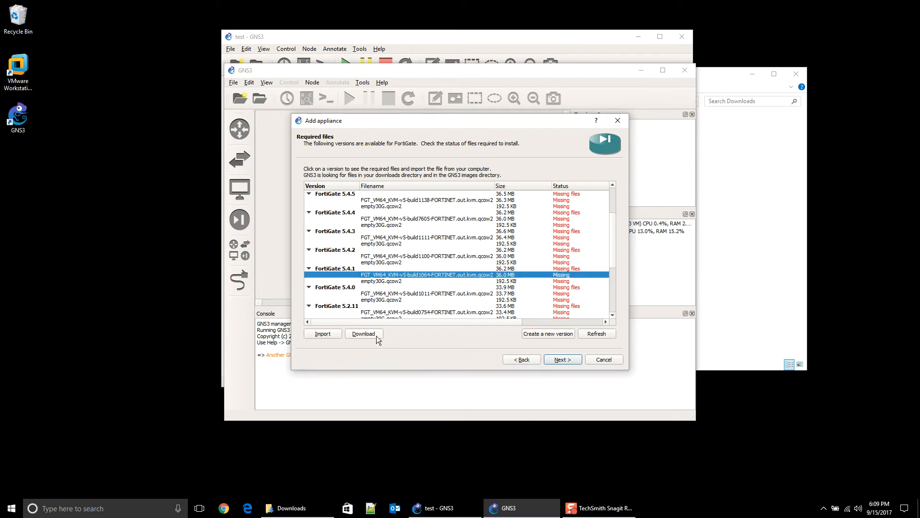
Step: Import FGT_VM64_KVM-v5-build1064-FORTINET.out.kvm.qcow2 from D:\GNS3\Images\Fortinet for FortiGate 5.4.1
left_click(323, 334)
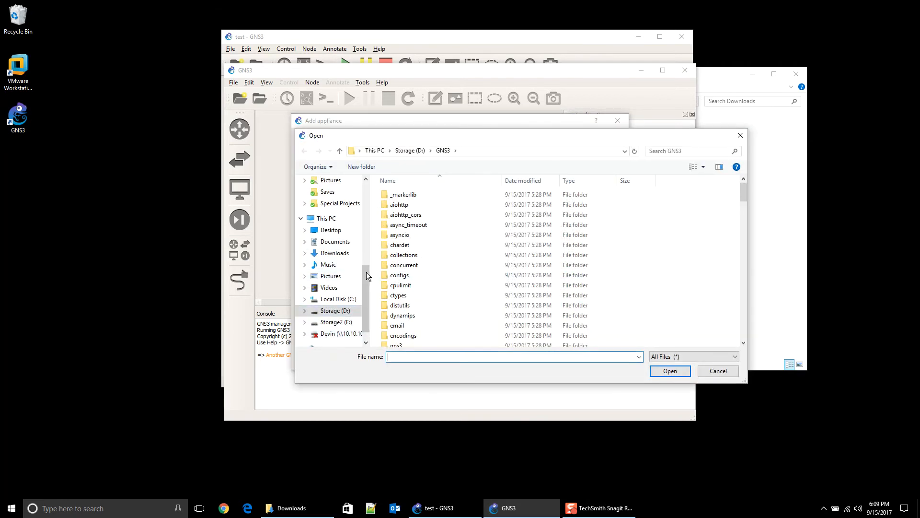
left_click(351, 310)
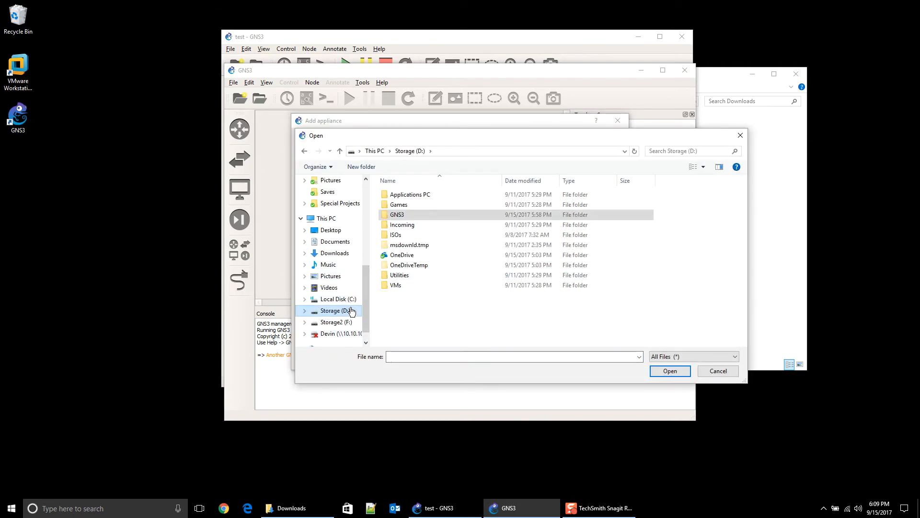
double_click(403, 214)
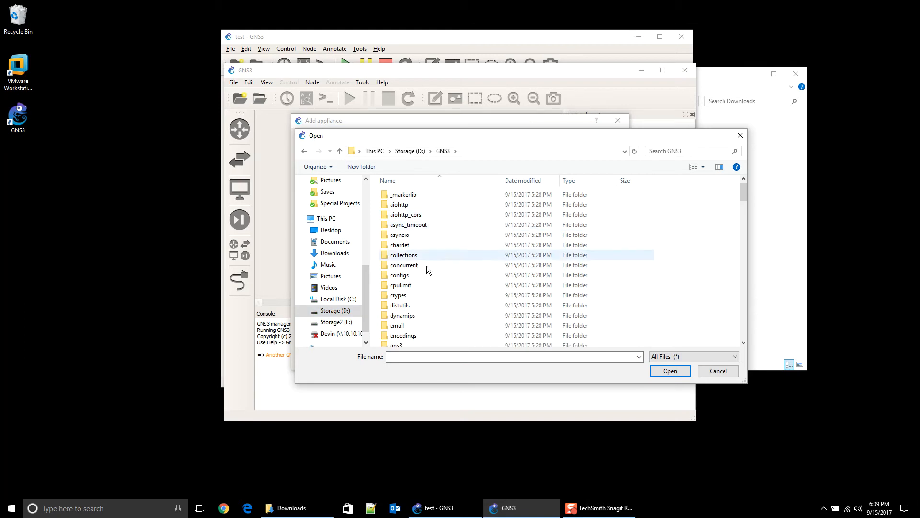
scroll(424, 271, "down", 4)
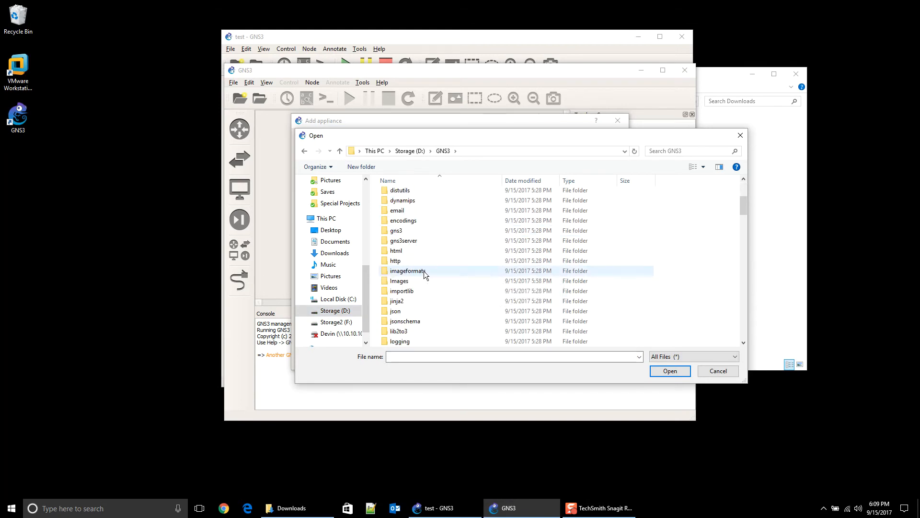
double_click(416, 282)
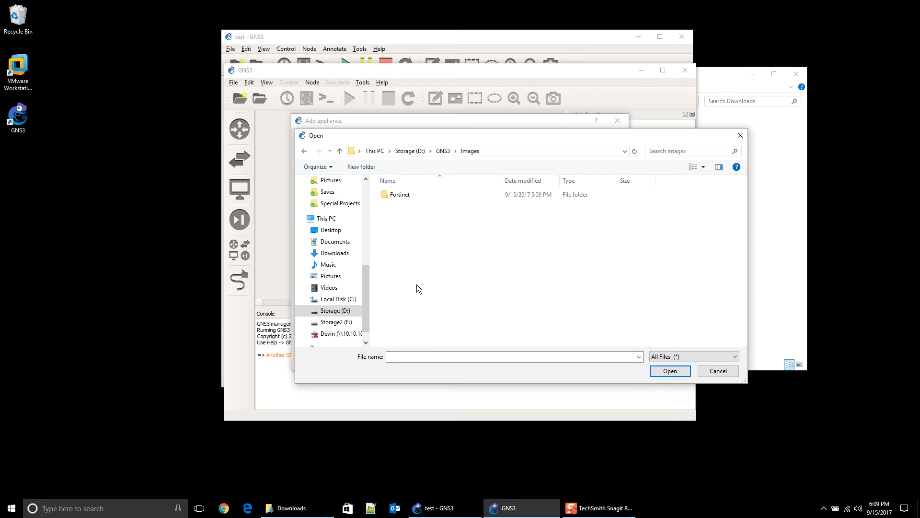
left_click(409, 195)
double_click(410, 195)
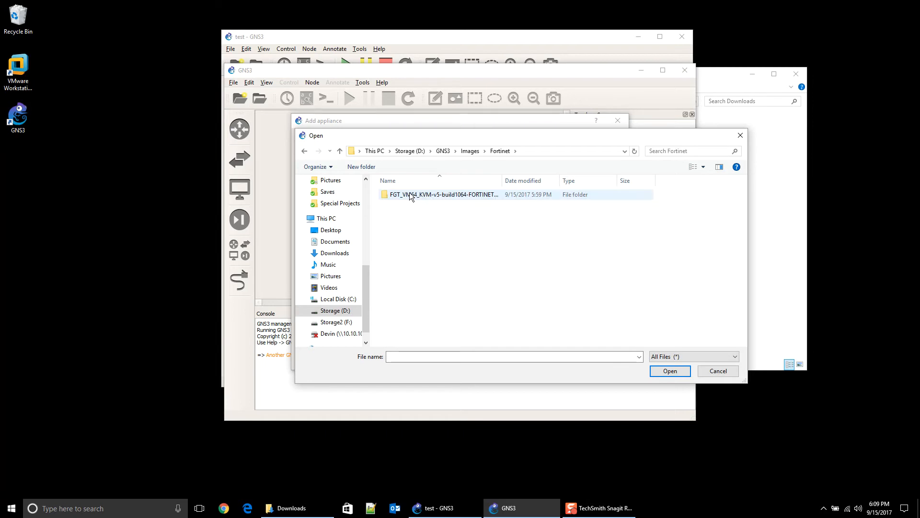
double_click(409, 195)
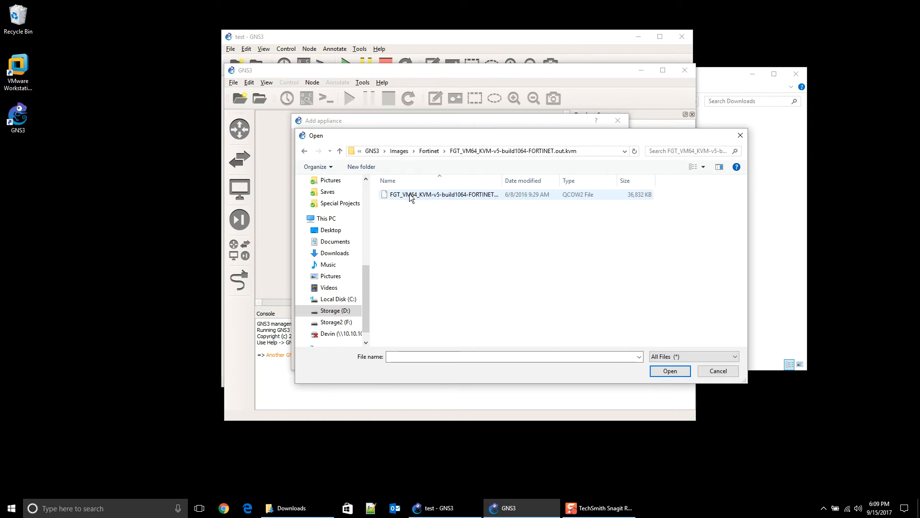
double_click(502, 180)
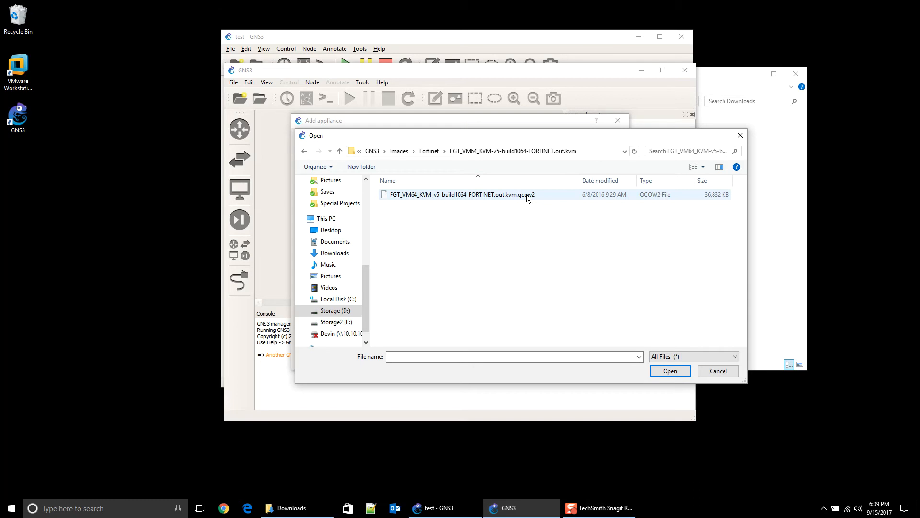
double_click(526, 194)
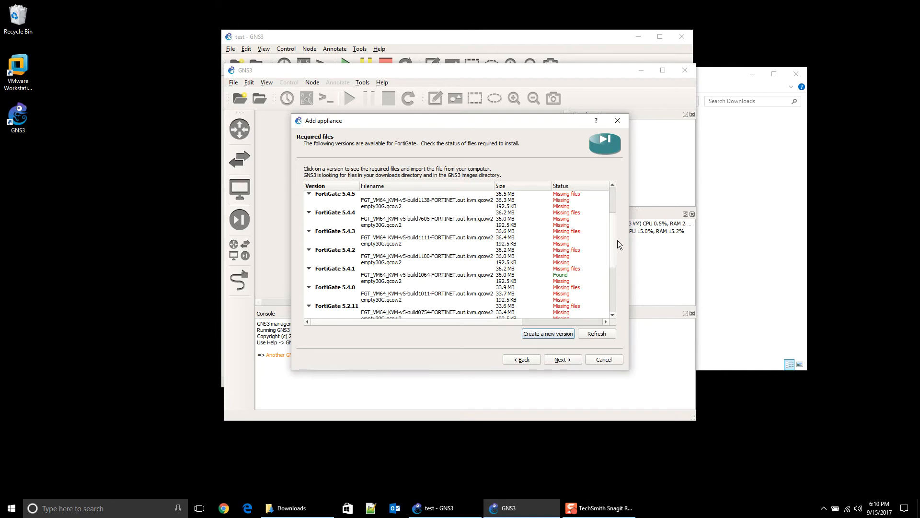
Step: Select FortiGate 5.4.1's missing empty30G.qcow2 disk and start its download after checking File Explorer
left_click(374, 288)
left_click(372, 281)
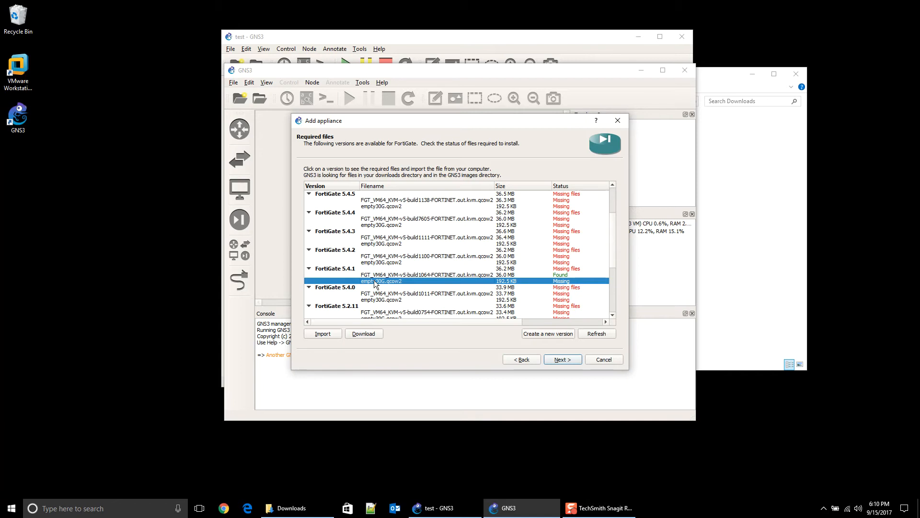
left_click(309, 511)
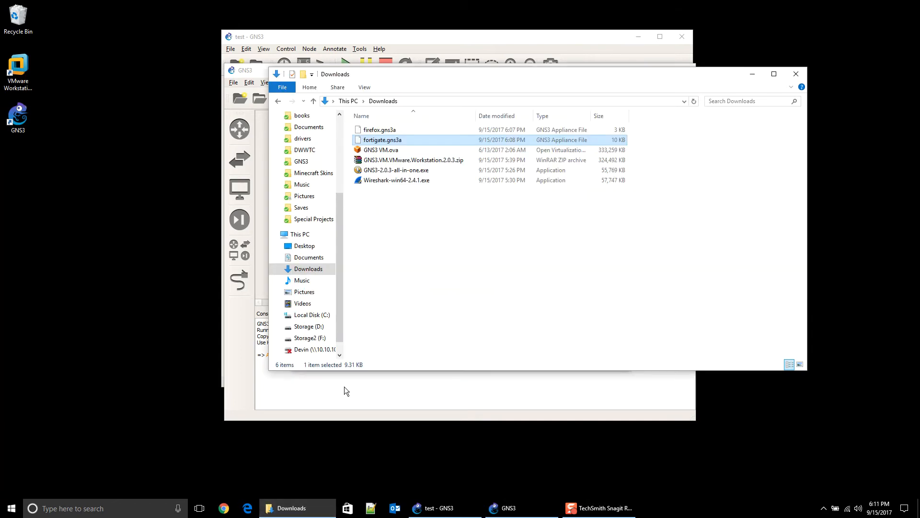
left_click(312, 151)
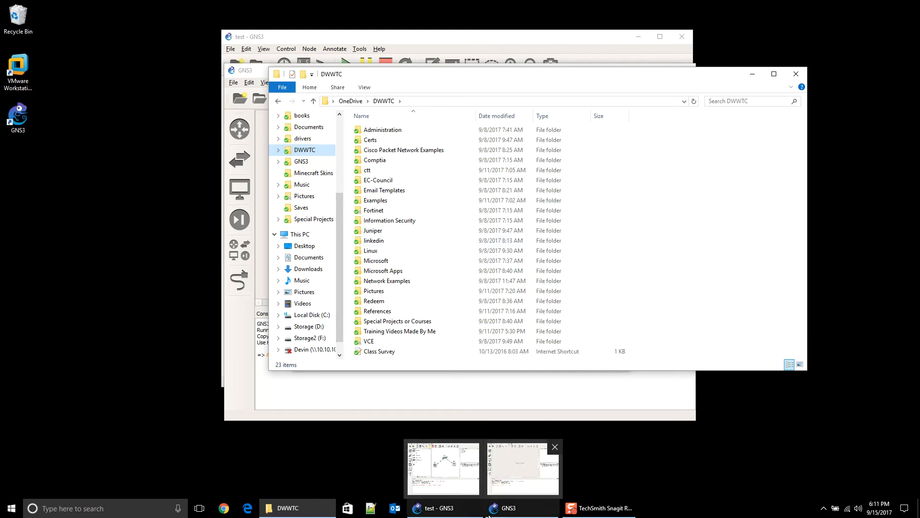
left_click(543, 510)
left_click(375, 336)
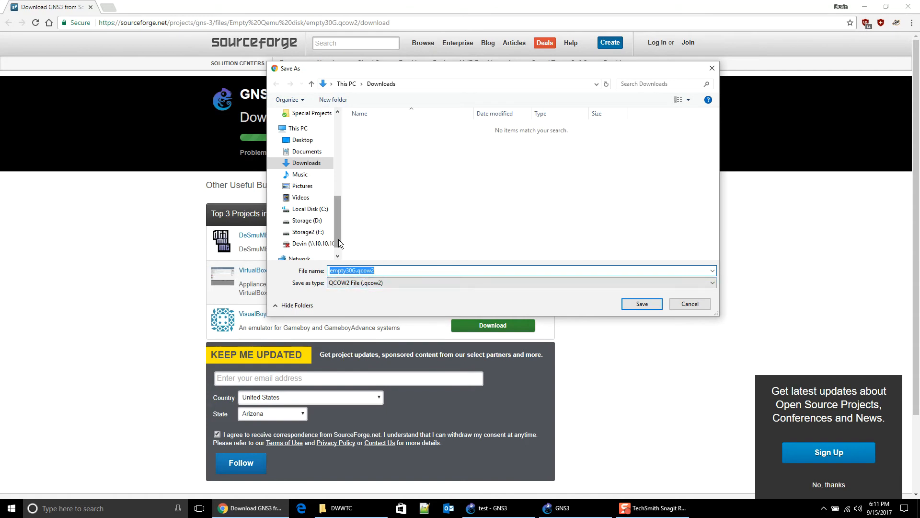
Step: Save empty30G.qcow2 under its suggested name into D:\GNS3\Images instead of Downloads
scroll(338, 240, "up", 5)
scroll(326, 225, "down", 5)
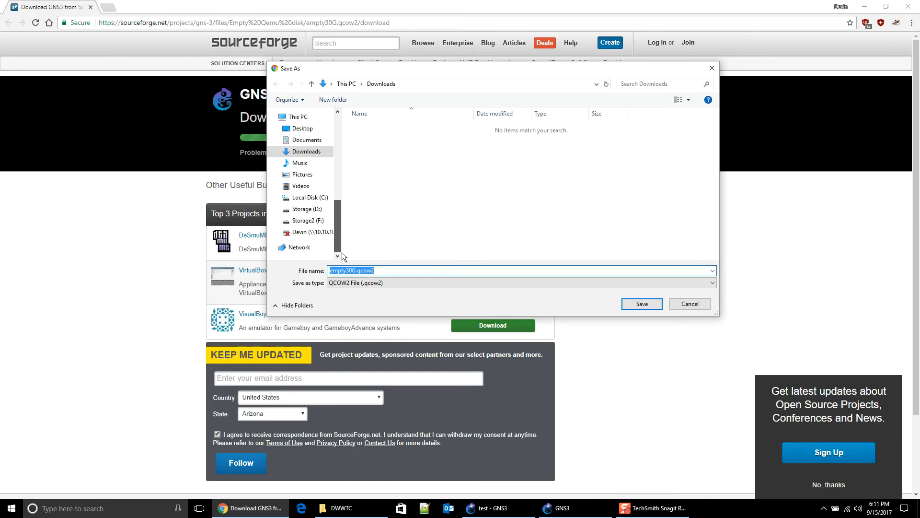
left_click(321, 216)
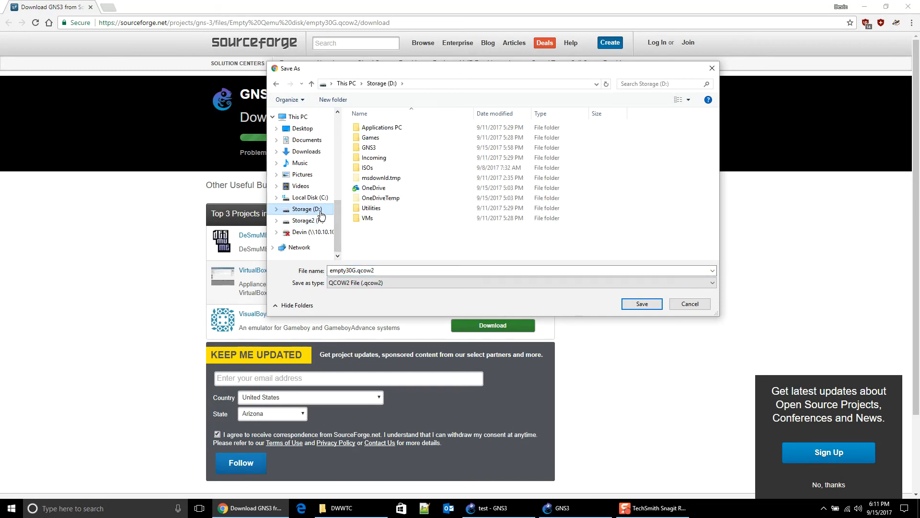
double_click(375, 149)
scroll(381, 197, "down", 4)
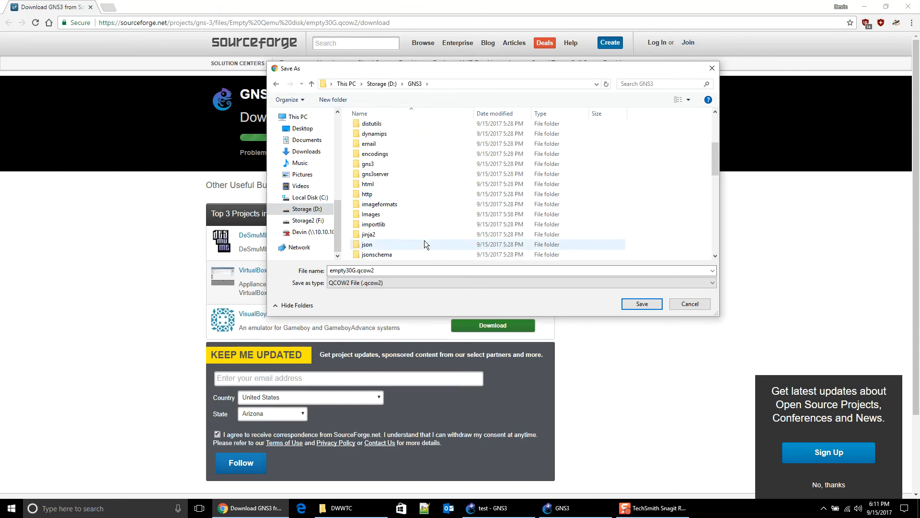
double_click(393, 217)
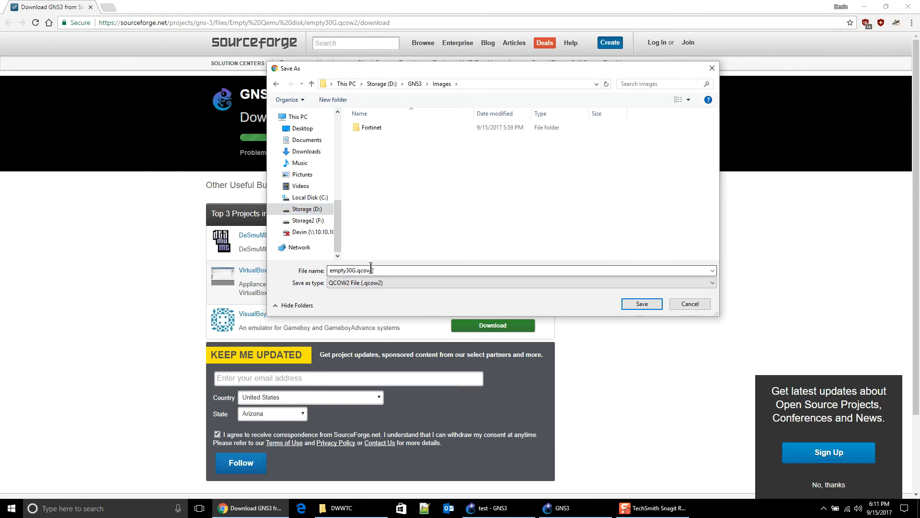
left_click(336, 271)
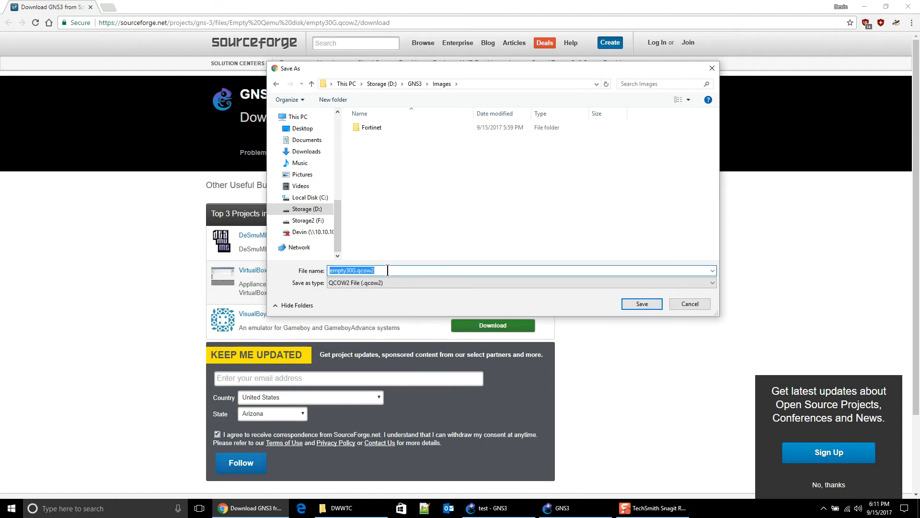
left_click(387, 270)
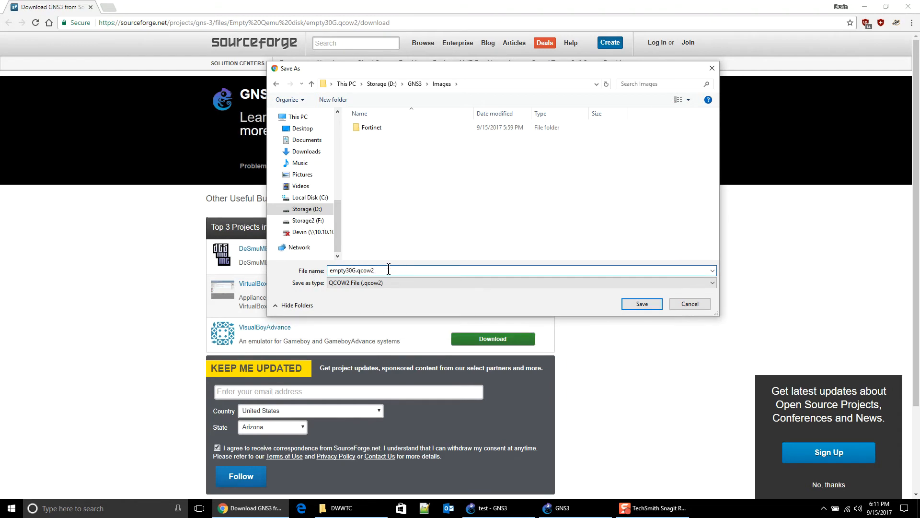
left_click(641, 305)
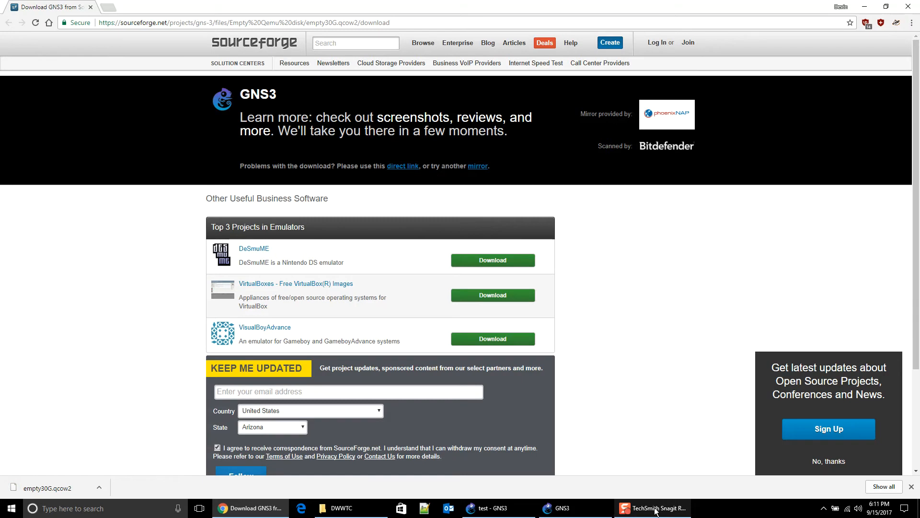
Step: Import the empty30G.qcow2 disk image from the Images folder into the appliance wizard
left_click(549, 515)
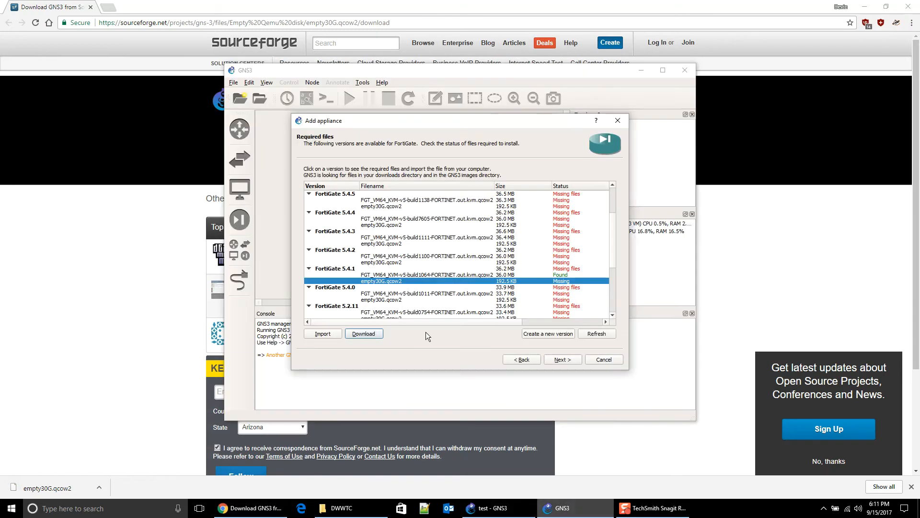
left_click(337, 335)
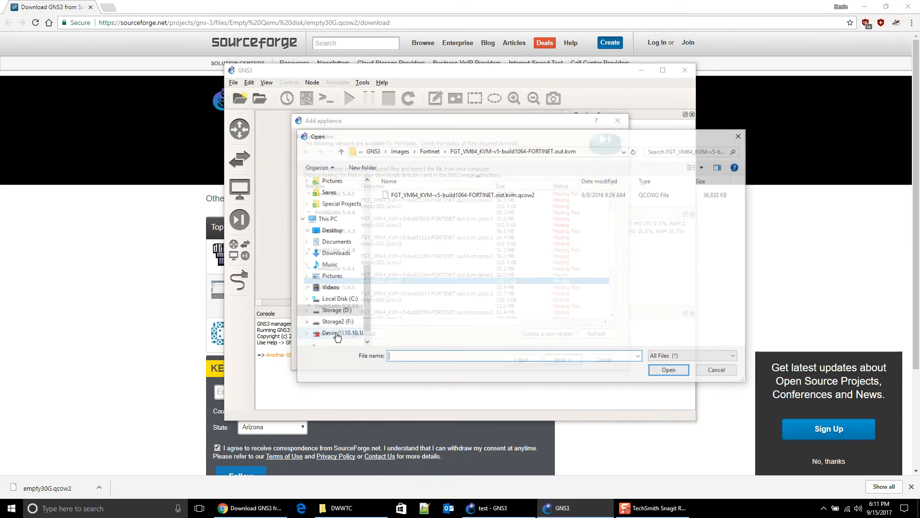
left_click(434, 150)
left_click(469, 151)
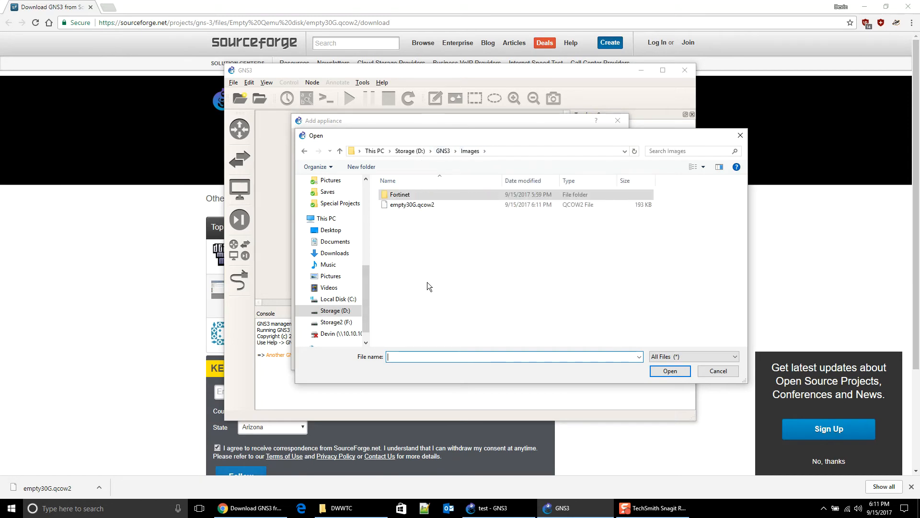
double_click(426, 208)
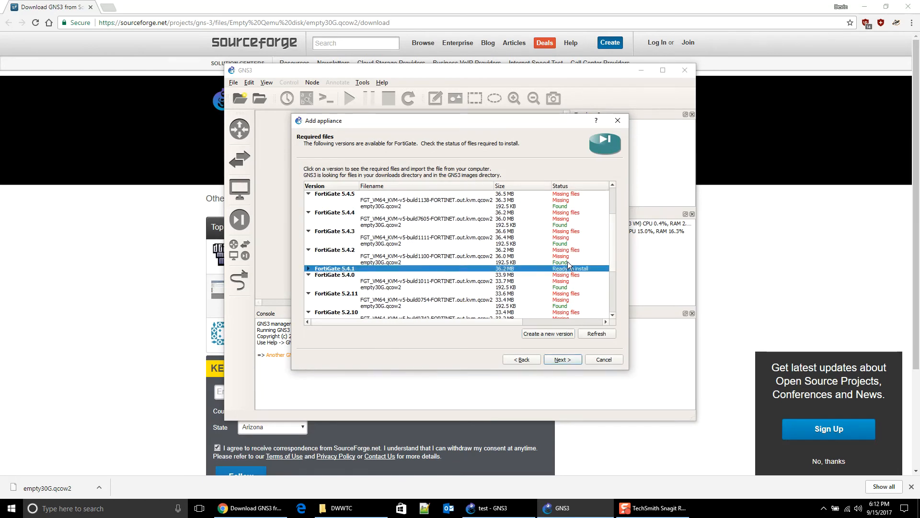
Step: Install FortiGate 5.4.1 past the Qemu binary and summary pages, then dismiss the confirmation
left_click(569, 358)
left_click(472, 259)
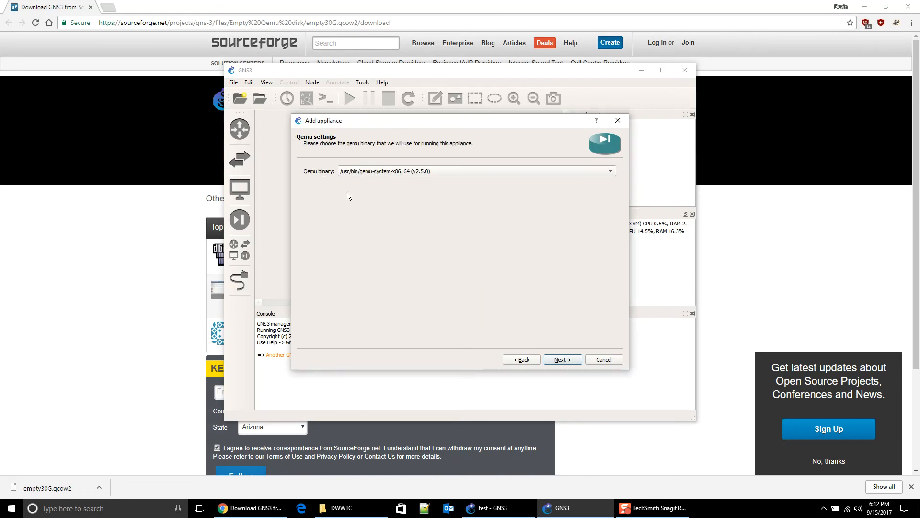
left_click(563, 363)
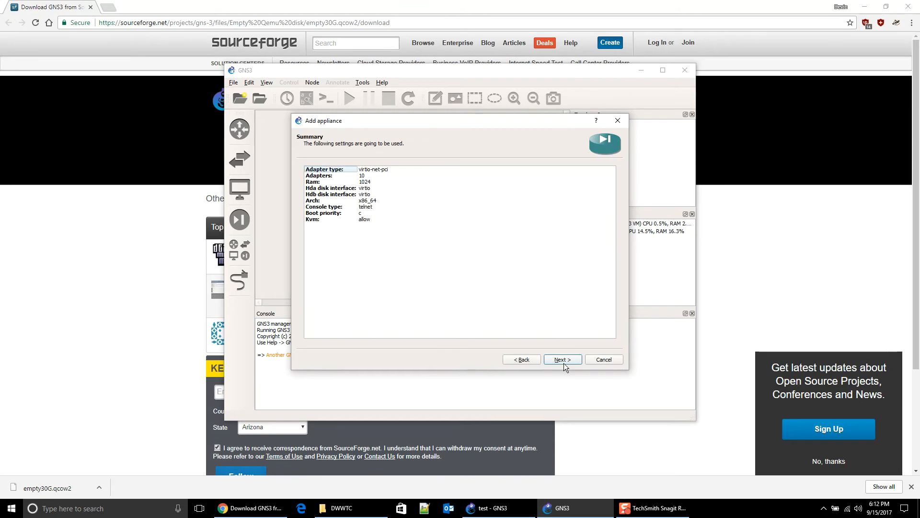
left_click(564, 363)
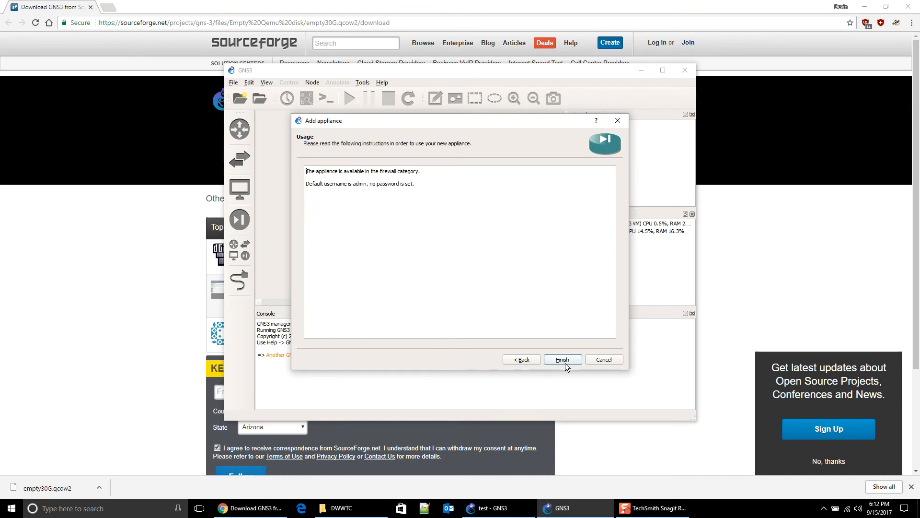
left_click(565, 363)
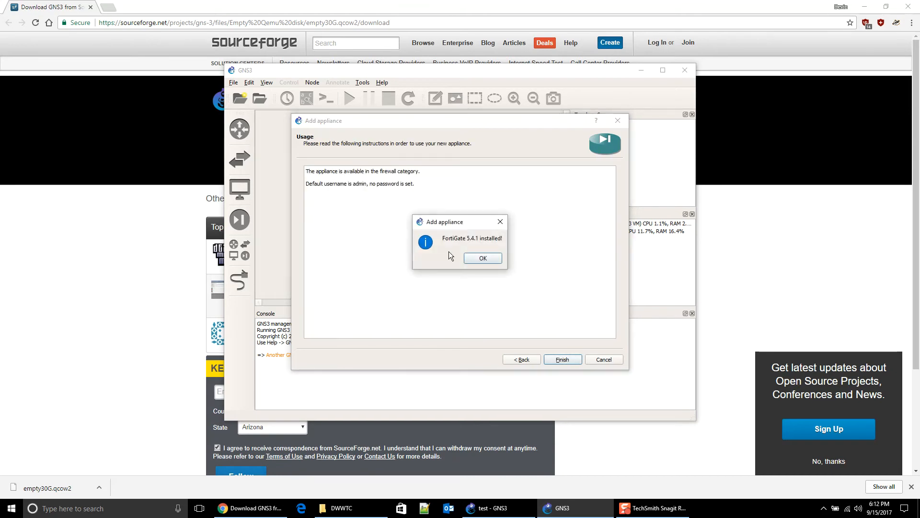
left_click(493, 259)
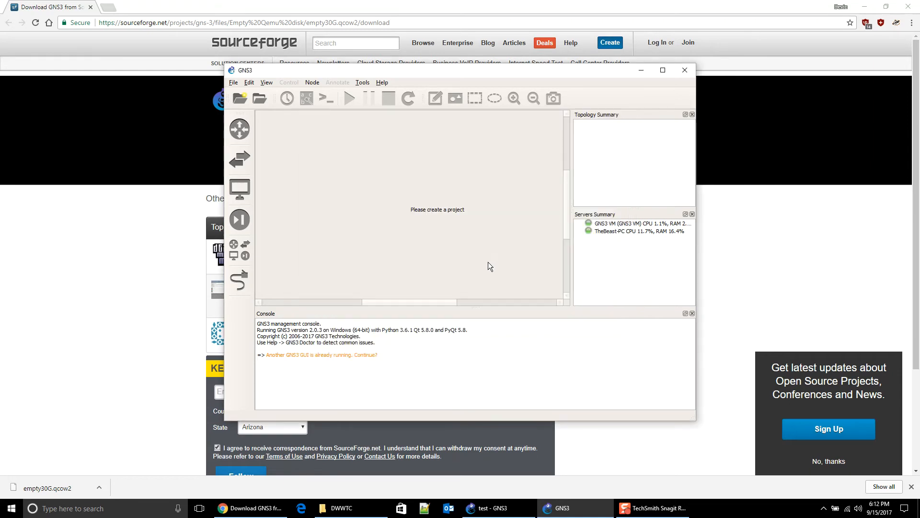
Step: Maximize the test project and place a FortiGate 5.4.1 node above SW1
left_click_drag(489, 72, 537, 123)
left_click(489, 507)
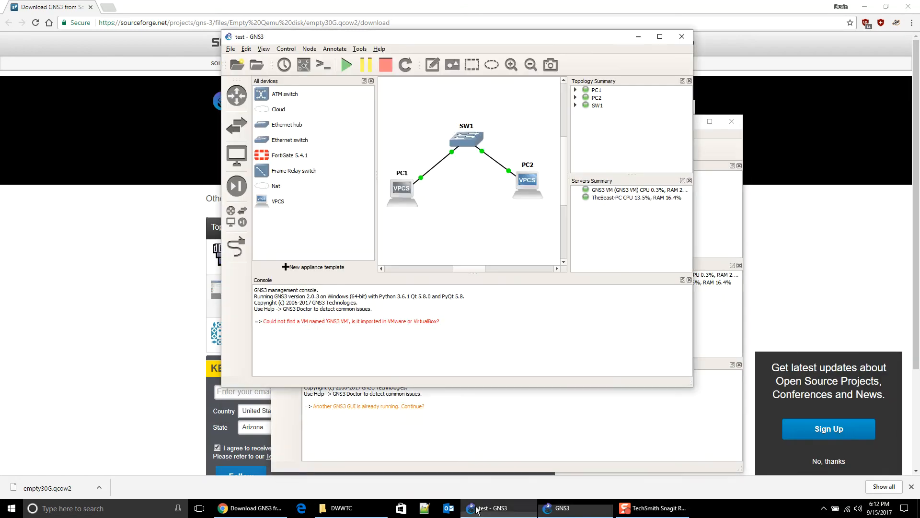
double_click(570, 42)
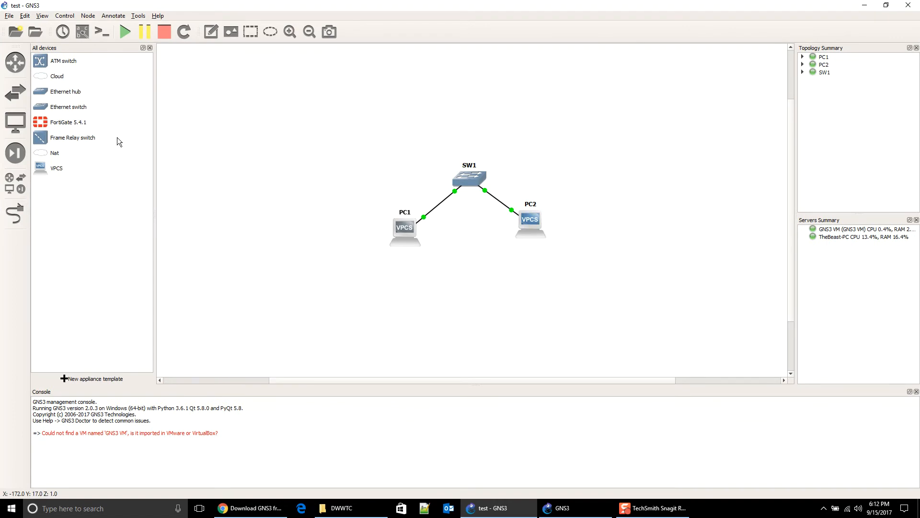
left_click(66, 124)
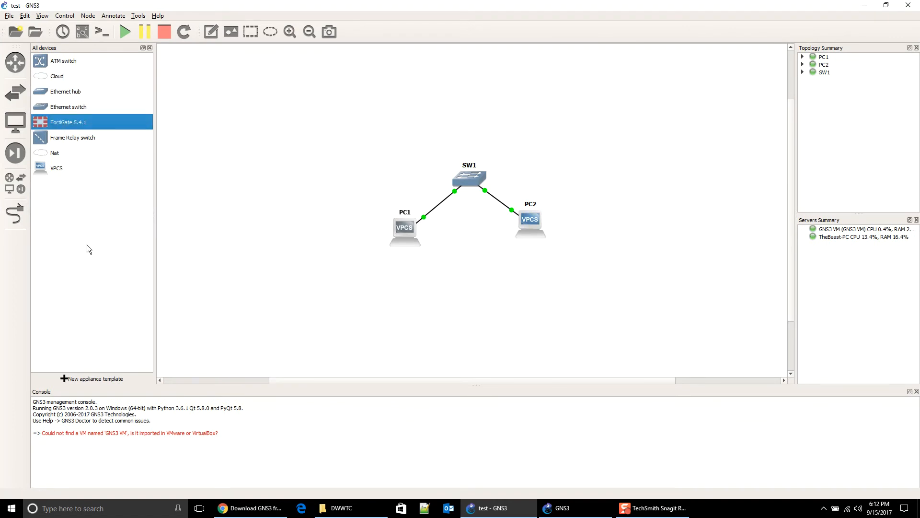
left_click_drag(46, 126, 480, 122)
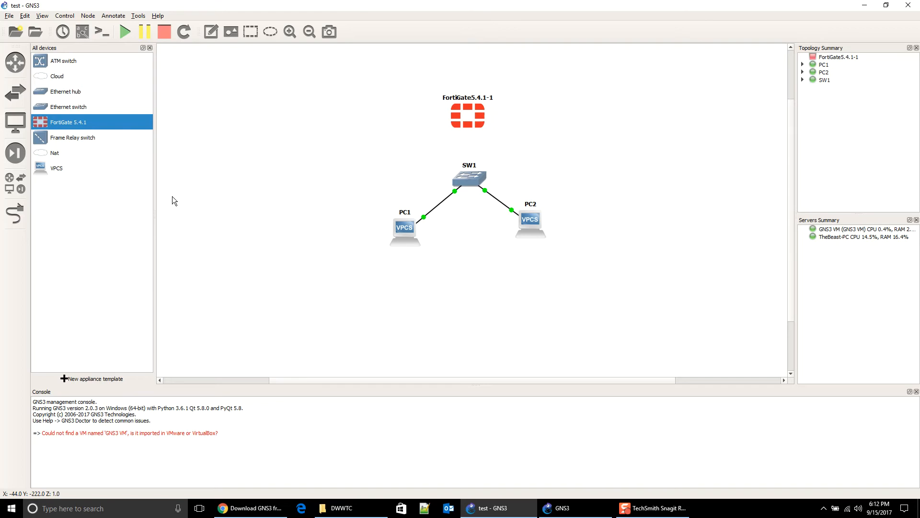
Step: Cable the FortiGate's Port1 to SW1's Ethernet2
left_click(15, 211)
left_click(458, 112)
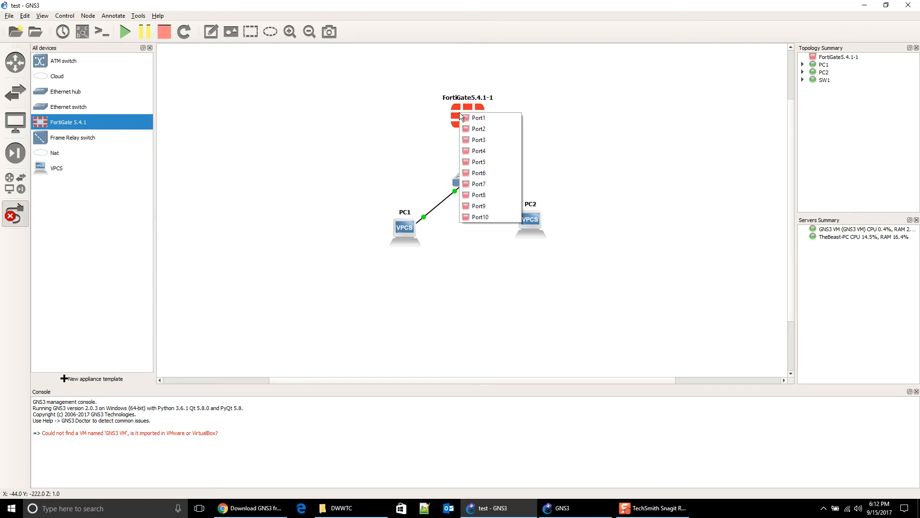
left_click(484, 119)
left_click(472, 178)
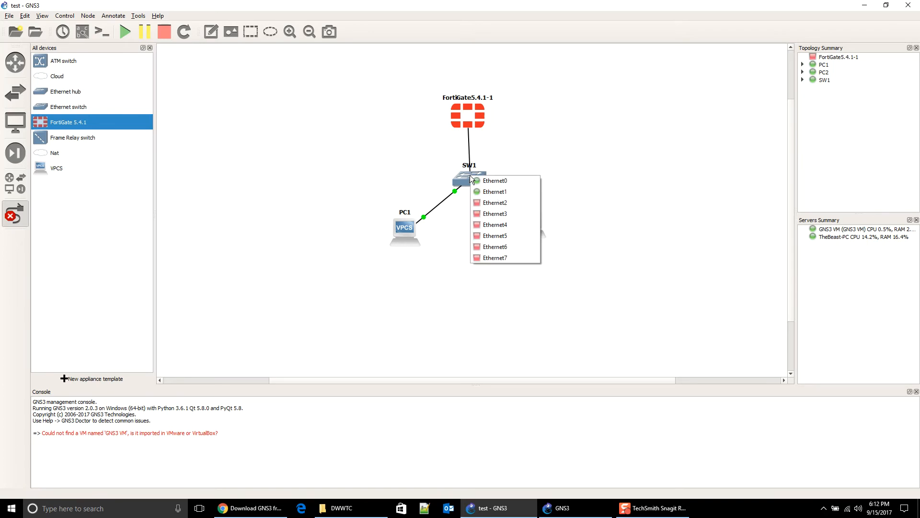
left_click(477, 202)
key("Escape")
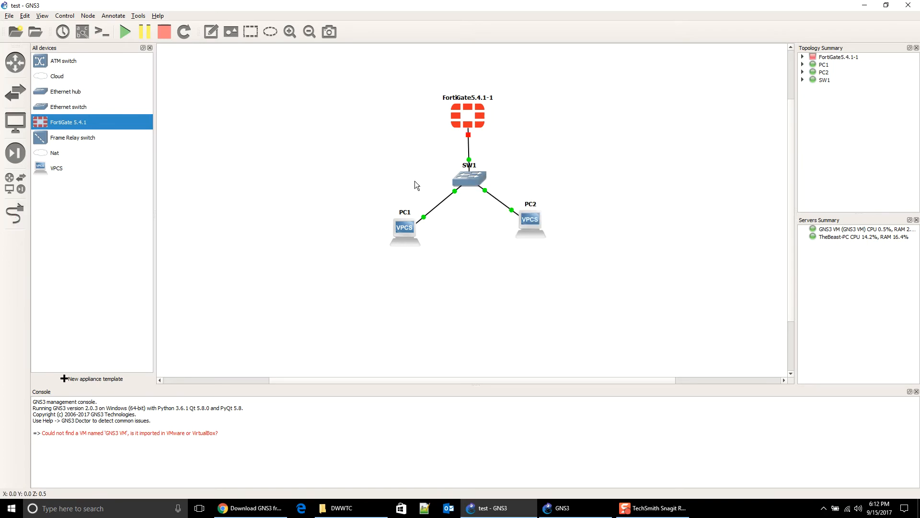
Step: Start FortiGate5.4.1-1, open its console, and arrange the console beside the nodes
right_click(465, 114)
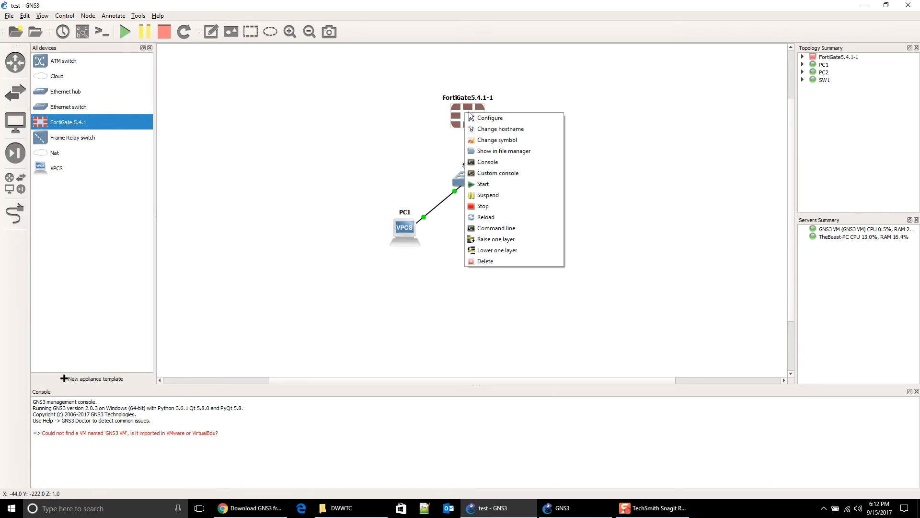
left_click(313, 152)
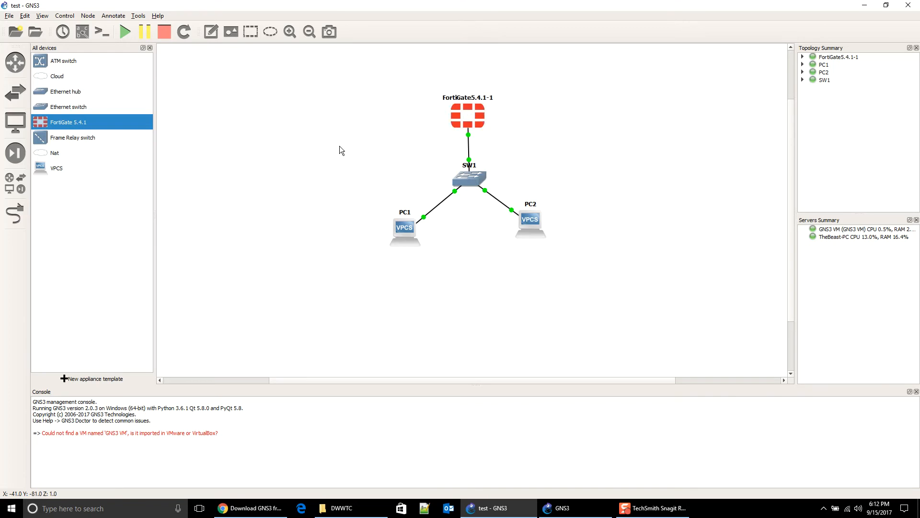
double_click(473, 105)
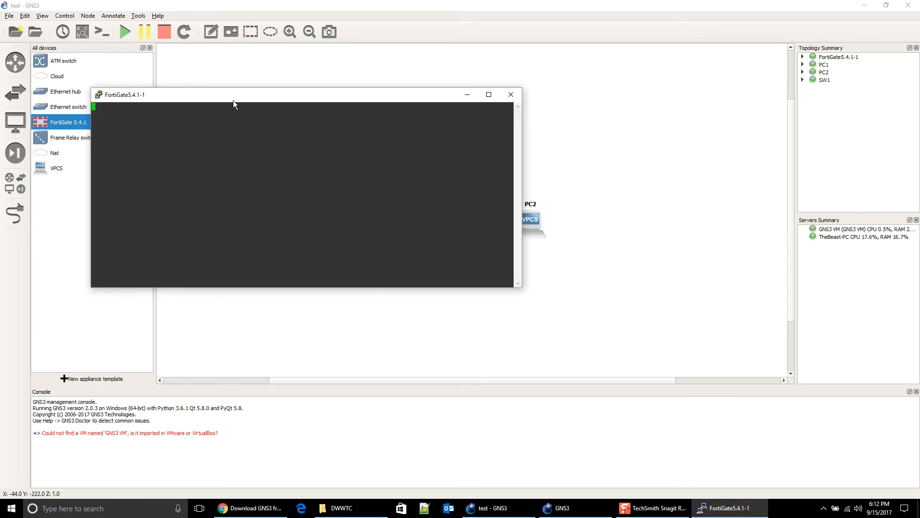
left_click_drag(259, 174, 207, 101)
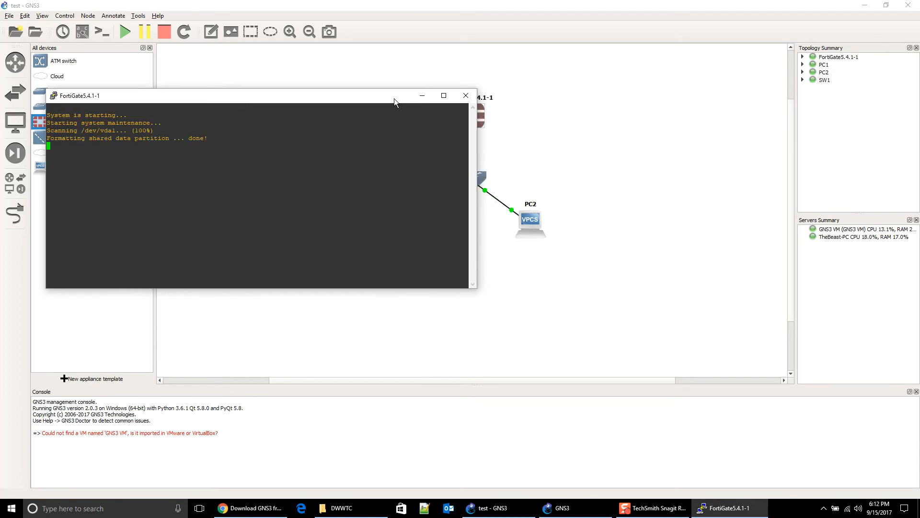
left_click_drag(375, 96, 347, 70)
left_click_drag(472, 112, 510, 103)
left_click(754, 507)
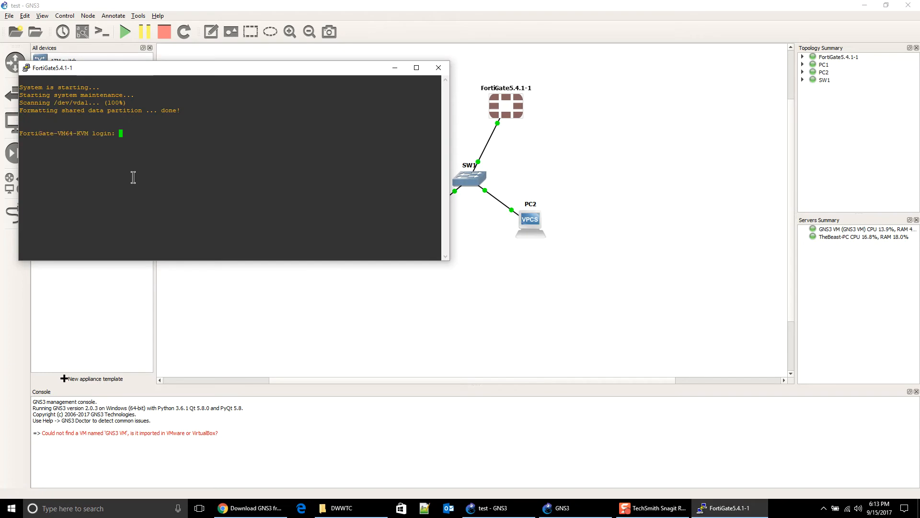
Step: Log in as admin and give port1 10.10.10.1/24 with ping, https, ssh, http, telnet access
type("admin")
key("Return")
key("Return")
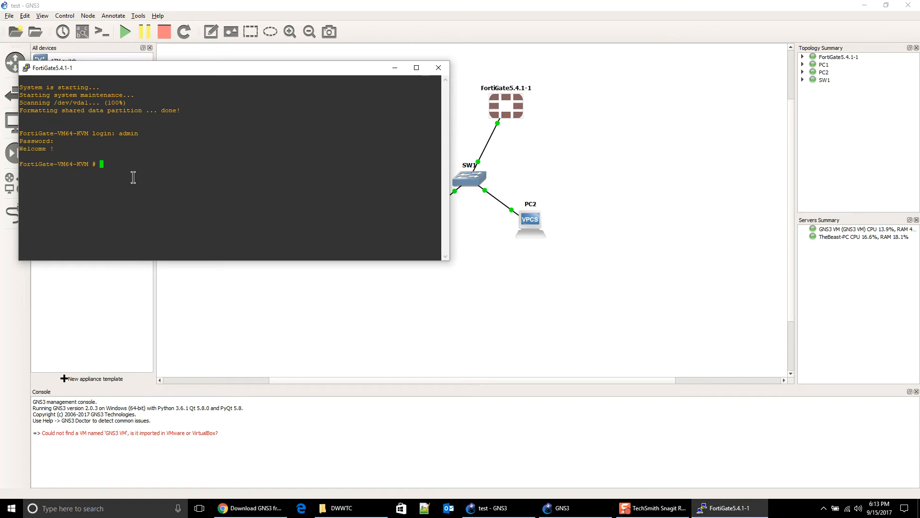
type("co")
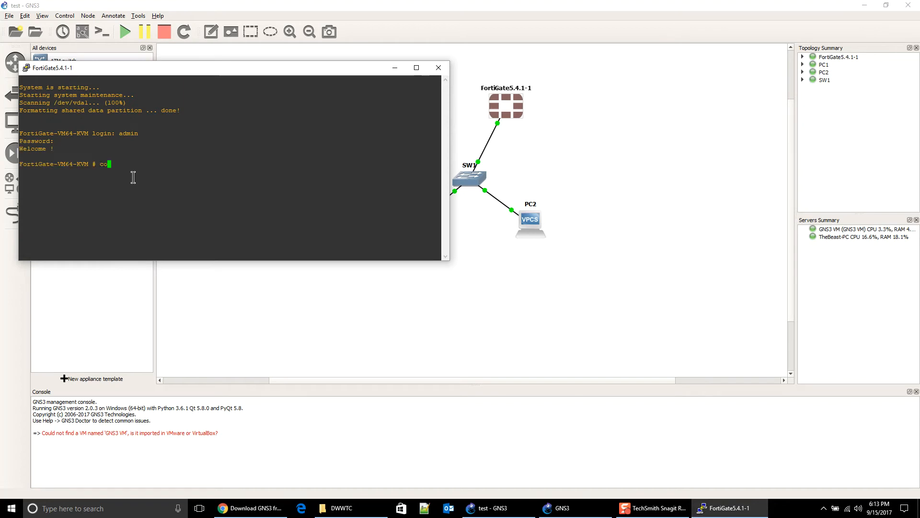
type("nfig sys int")
key("Return")
type("edit port1")
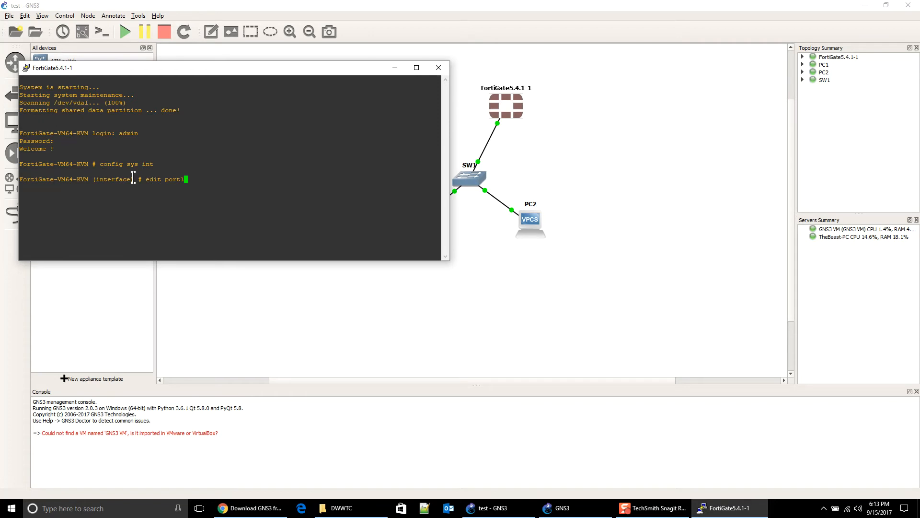
key("Return")
type("set ip 10")
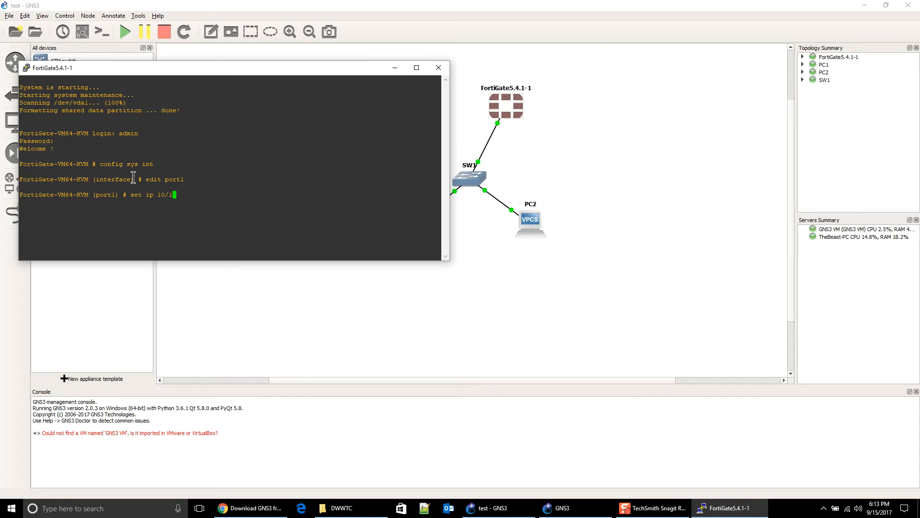
type(".10.10.1/24")
key("Return")
type("set al")
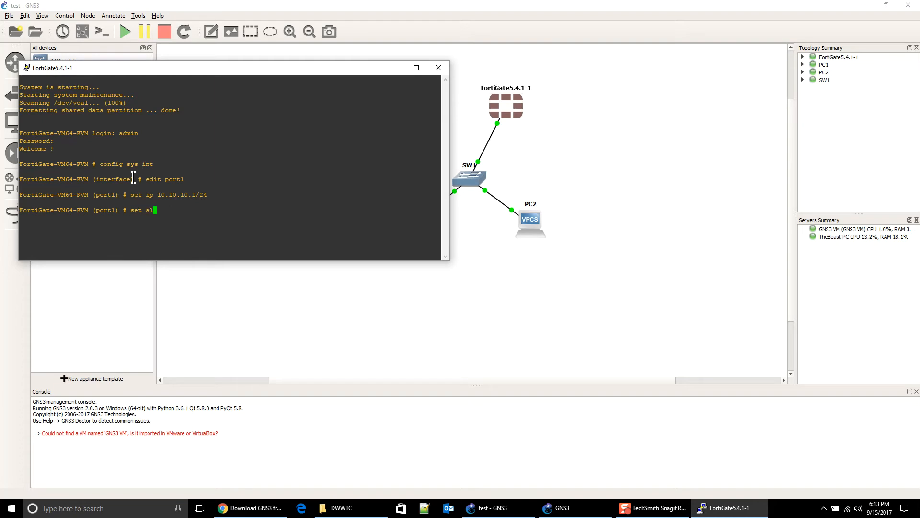
type("lowaccess ping https ssh ")
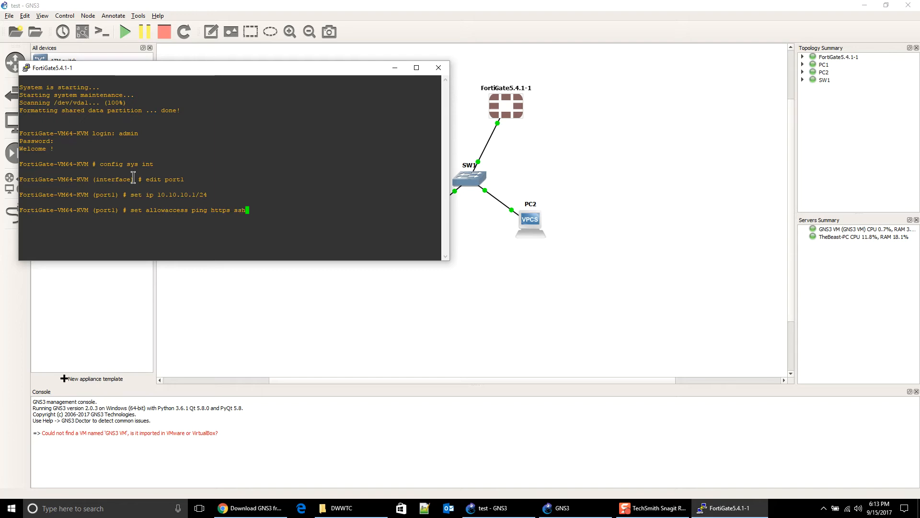
type("http telnet")
key("Return")
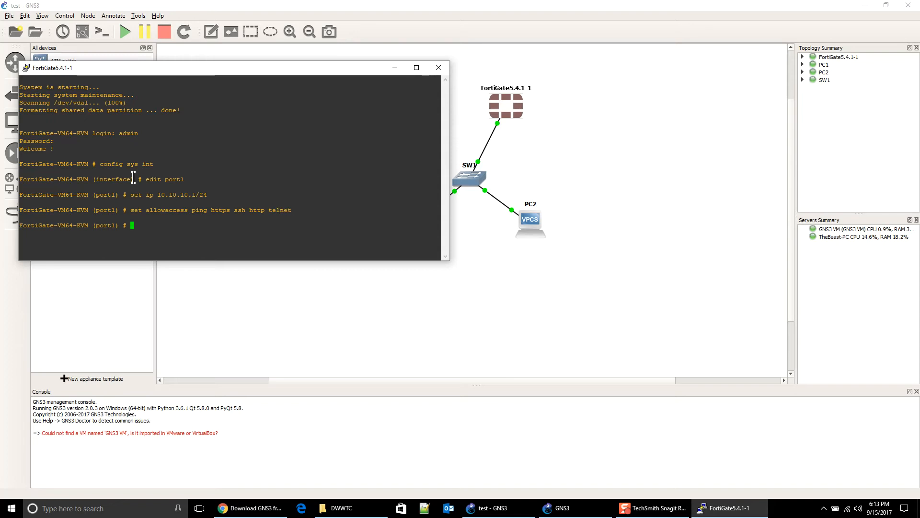
Step: Exit configuration and ping 10.10.10.10 from the FortiGate
type("end")
key("Return")
type("exe ping")
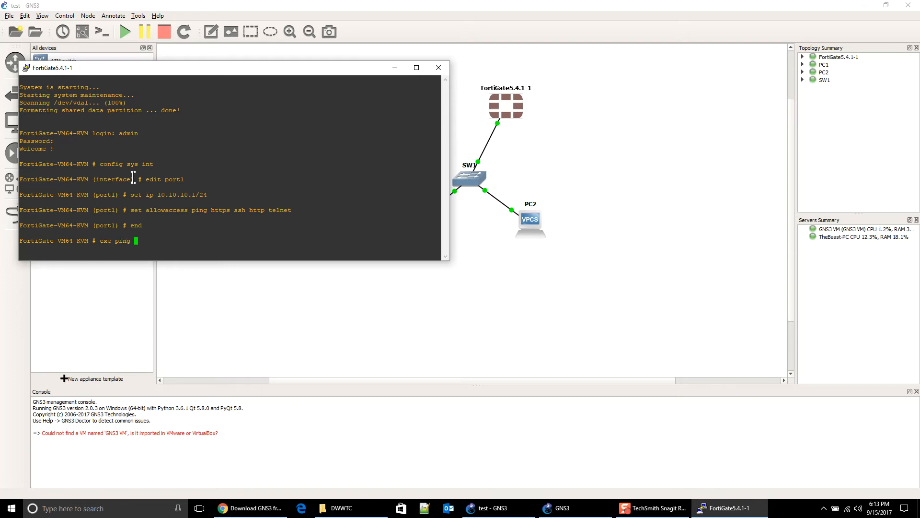
left_click_drag(264, 67, 699, 195)
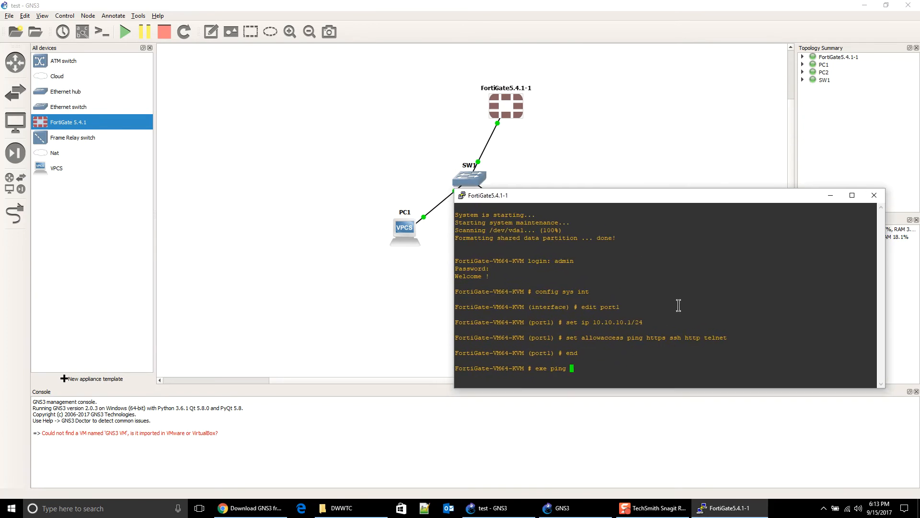
type("10.10.10.10")
key("Return")
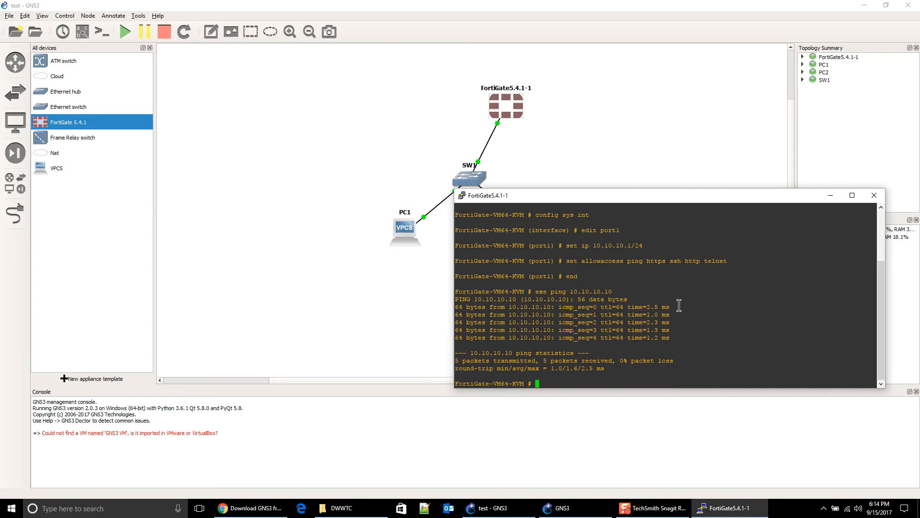
left_click_drag(611, 195, 411, 209)
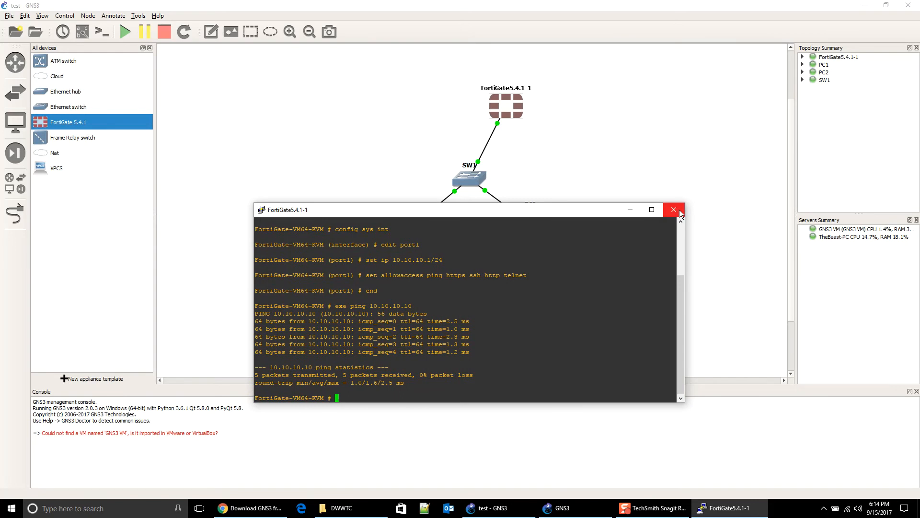
left_click(680, 212)
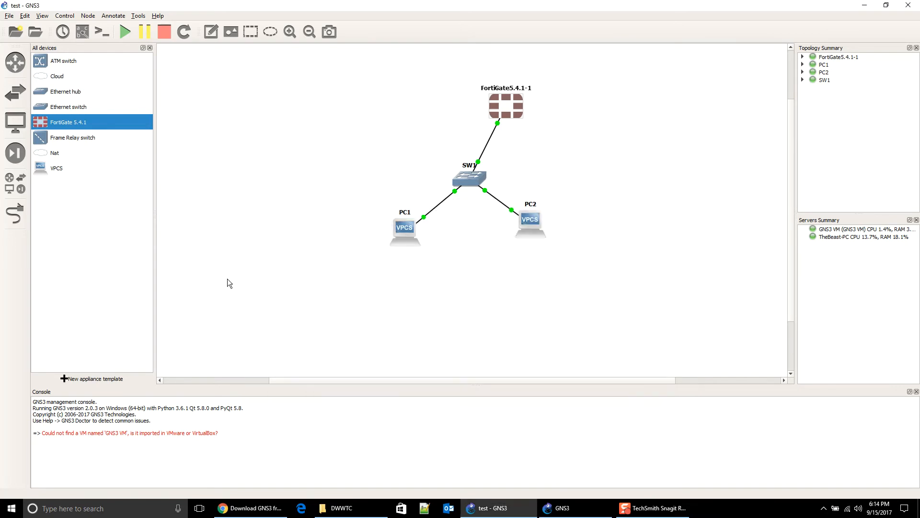
left_click_drag(494, 107, 395, 126)
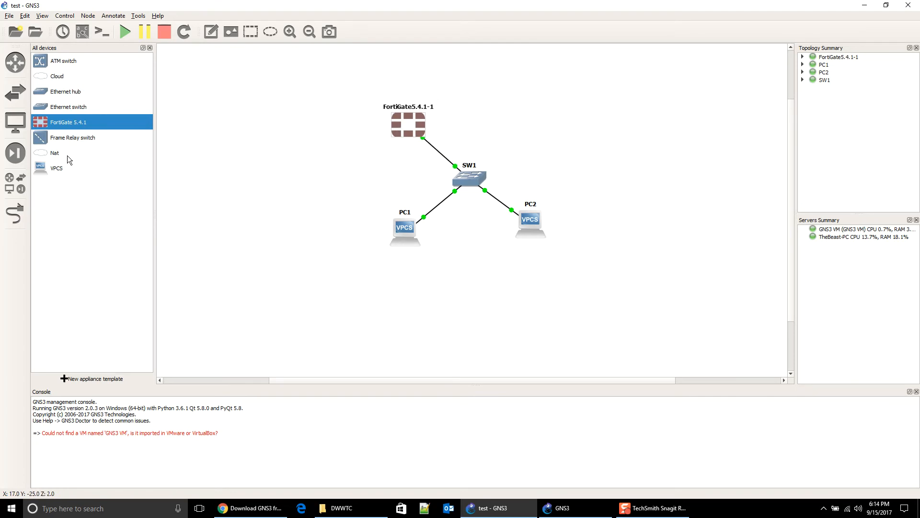
left_click_drag(51, 126, 536, 111)
left_click_drag(99, 125, 679, 152)
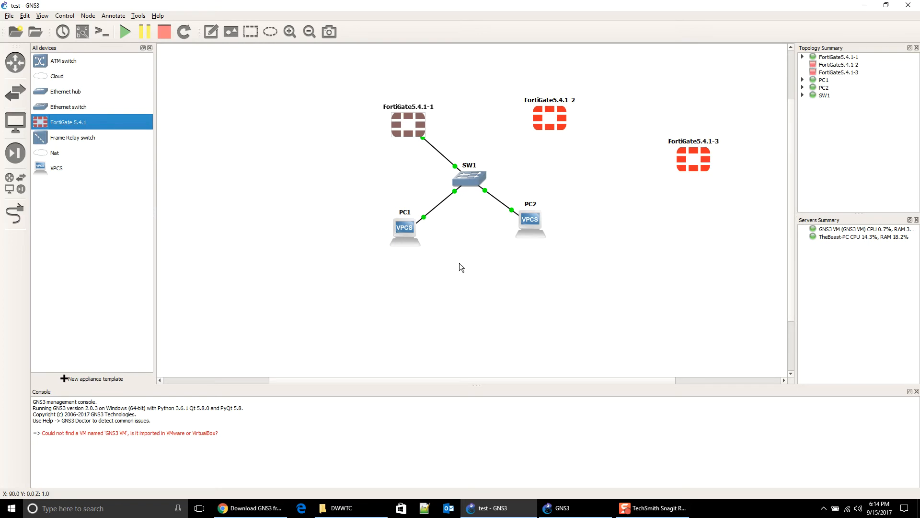
left_click(128, 40)
double_click(550, 117)
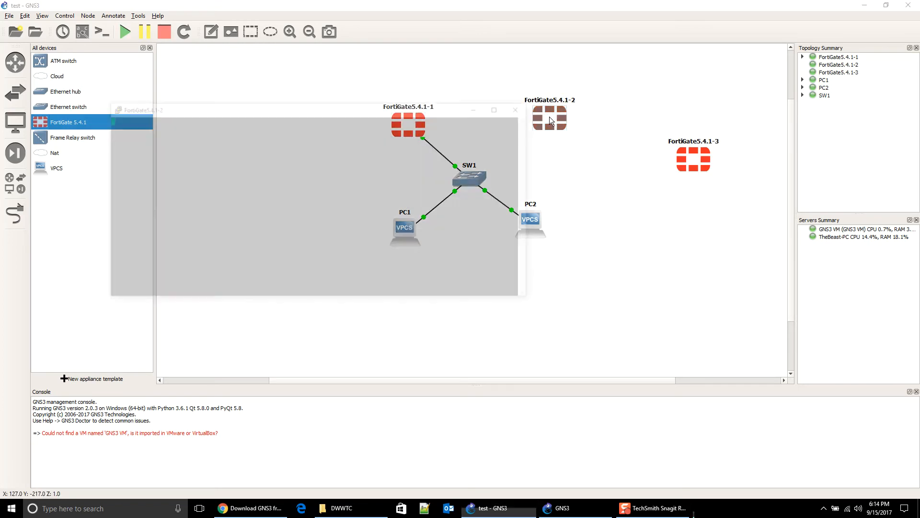
double_click(695, 155)
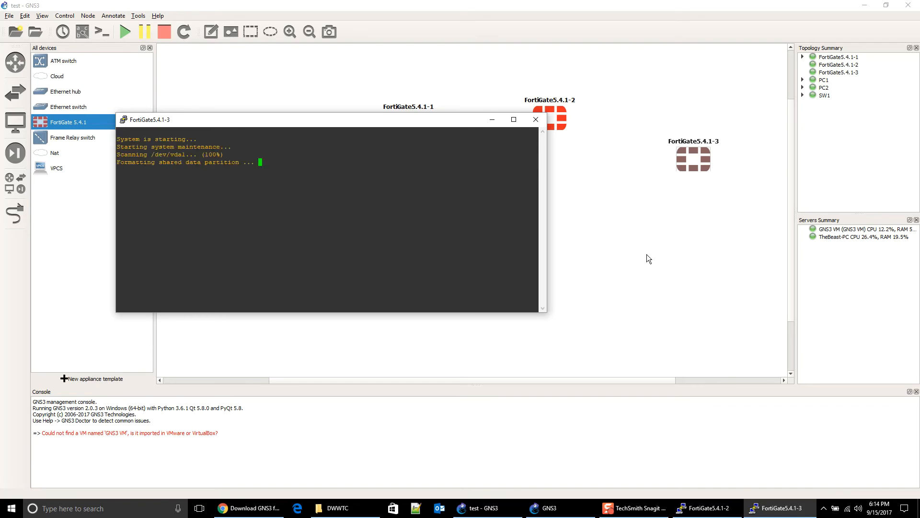
left_click(531, 119)
right_click(551, 127)
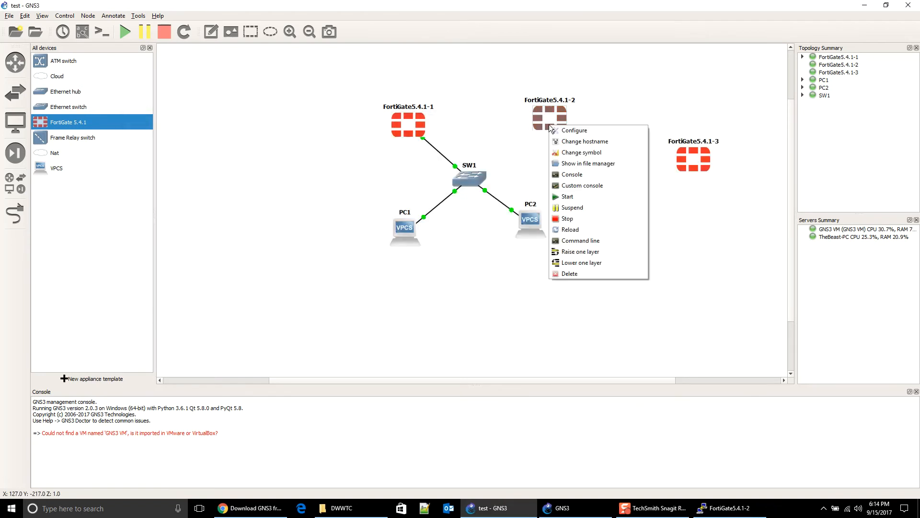
left_click(565, 273)
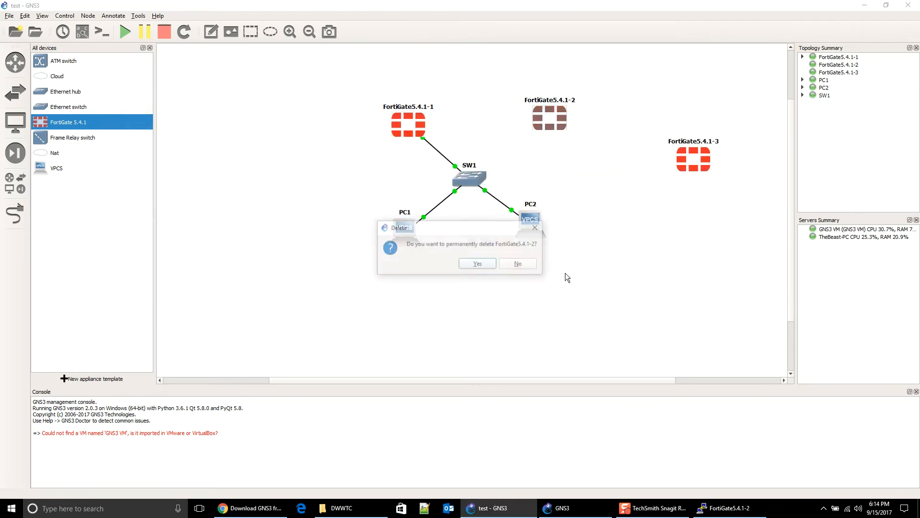
left_click(480, 264)
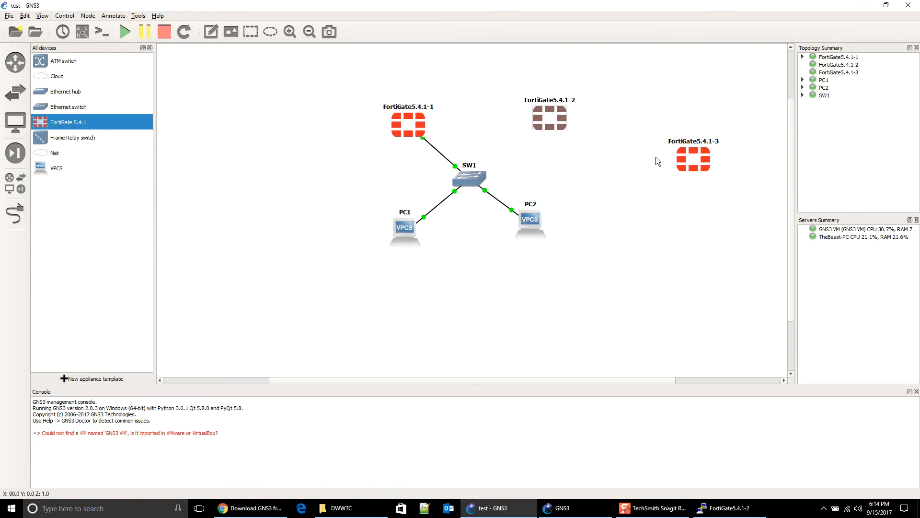
right_click(692, 151)
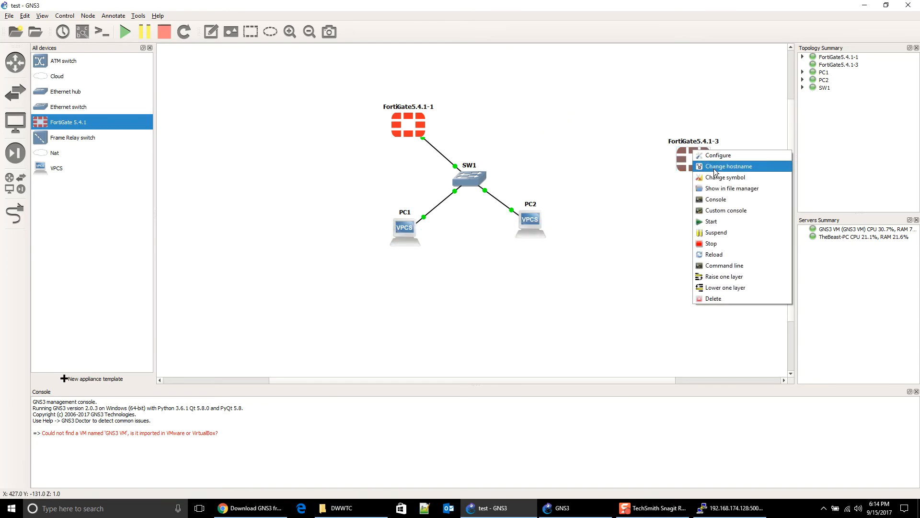
left_click(719, 298)
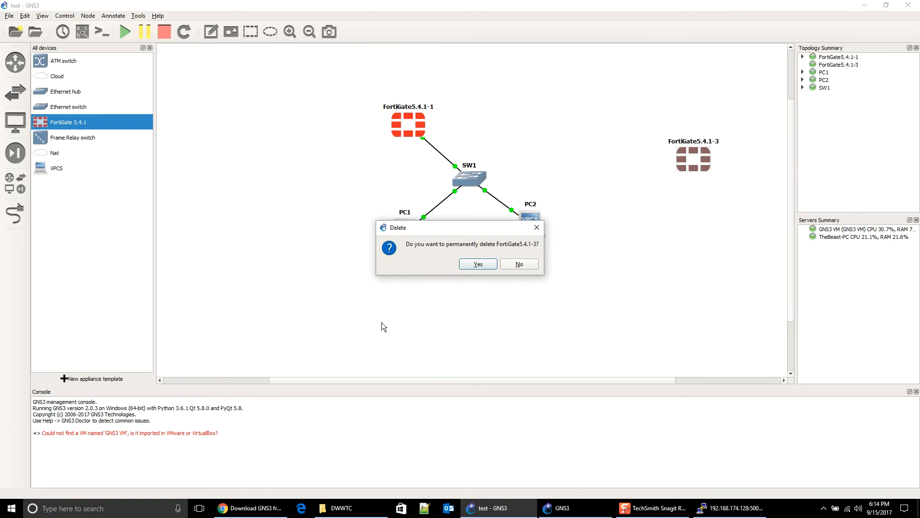
left_click(474, 264)
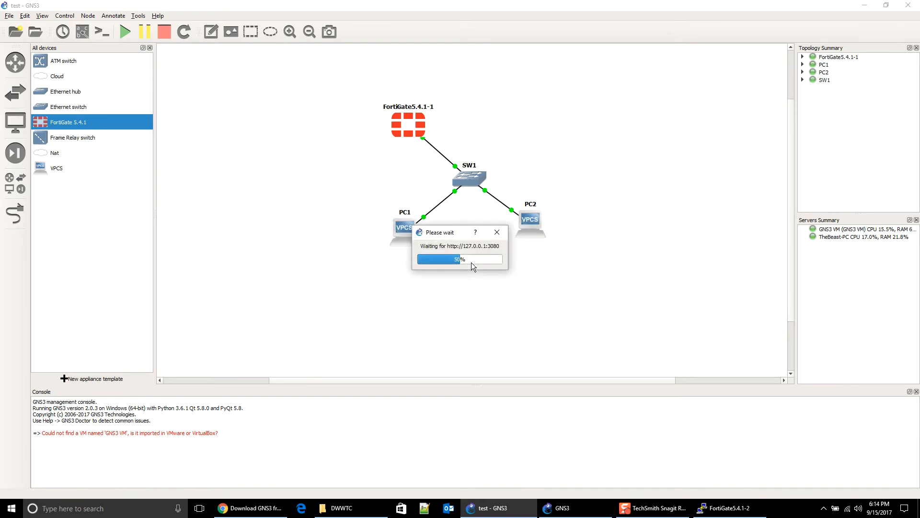
Step: Place Ethernet switch SW2 on the canvas, running on the GNS3 VM server
left_click_drag(401, 110, 388, 137)
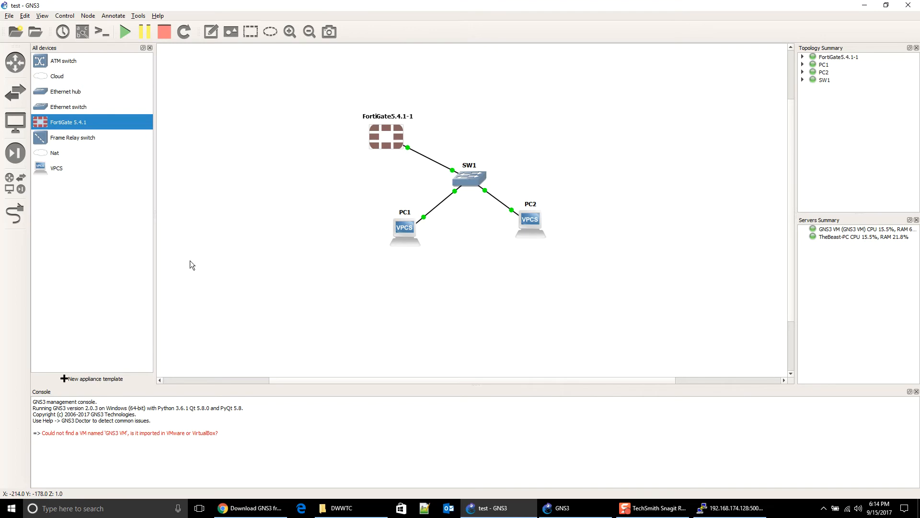
left_click(15, 93)
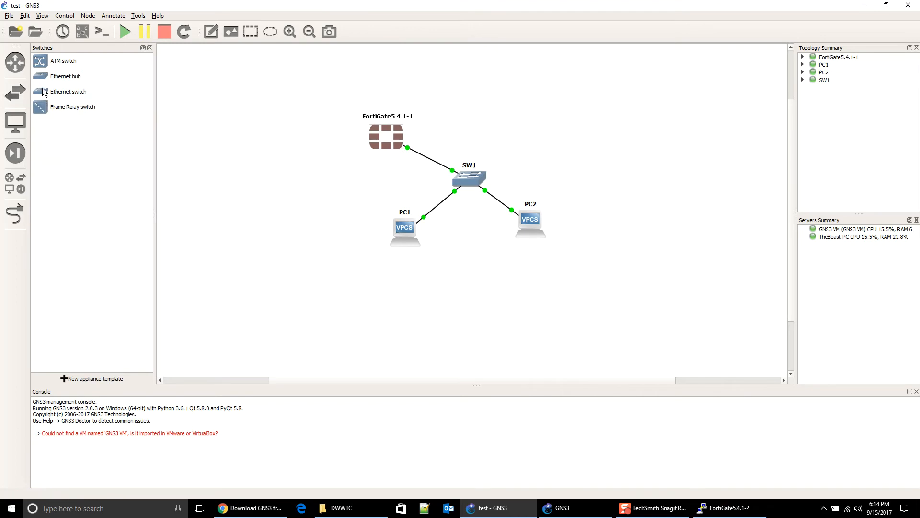
left_click_drag(49, 92, 309, 139)
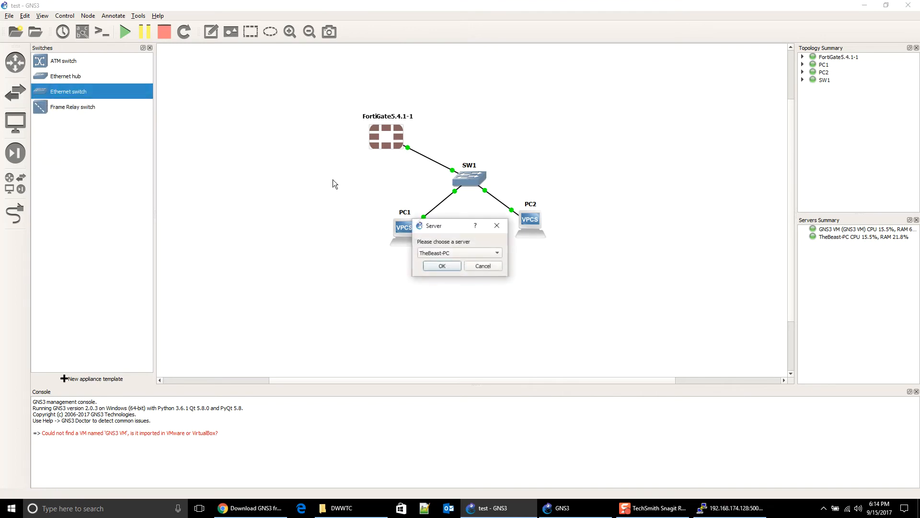
left_click(432, 253)
left_click(437, 263)
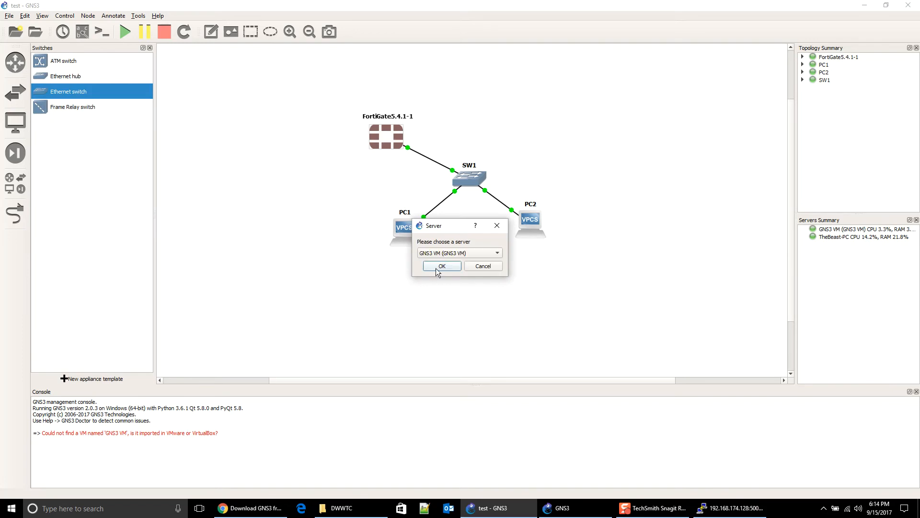
left_click(439, 266)
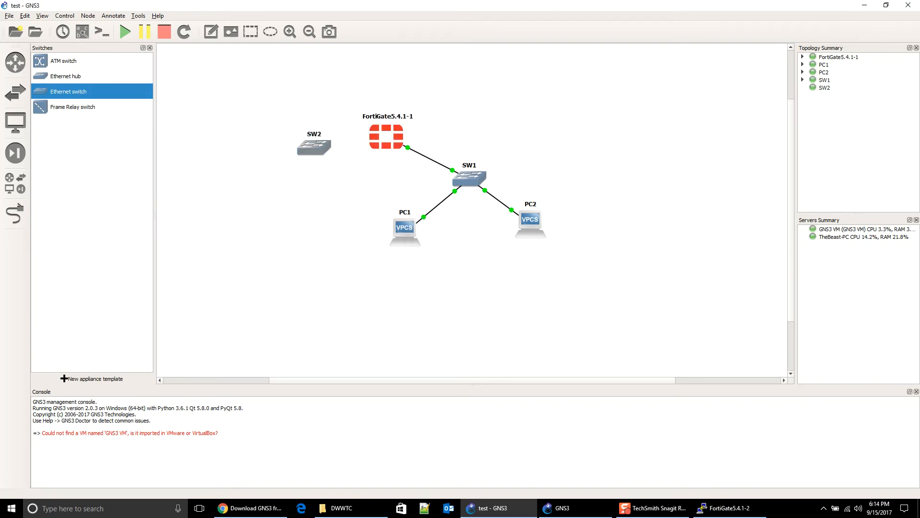
Step: Cable SW2's Ethernet0 to the FortiGate's Port2
left_click(14, 213)
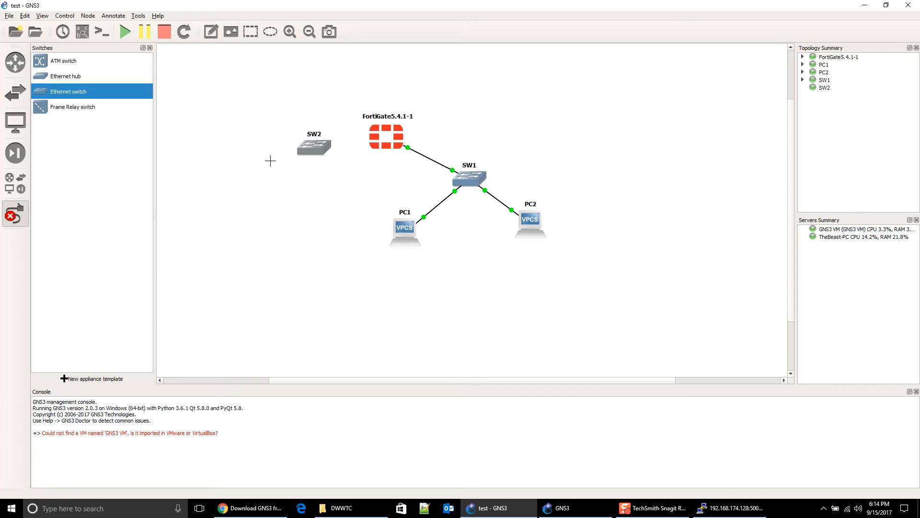
left_click(313, 150)
left_click(322, 156)
left_click(386, 138)
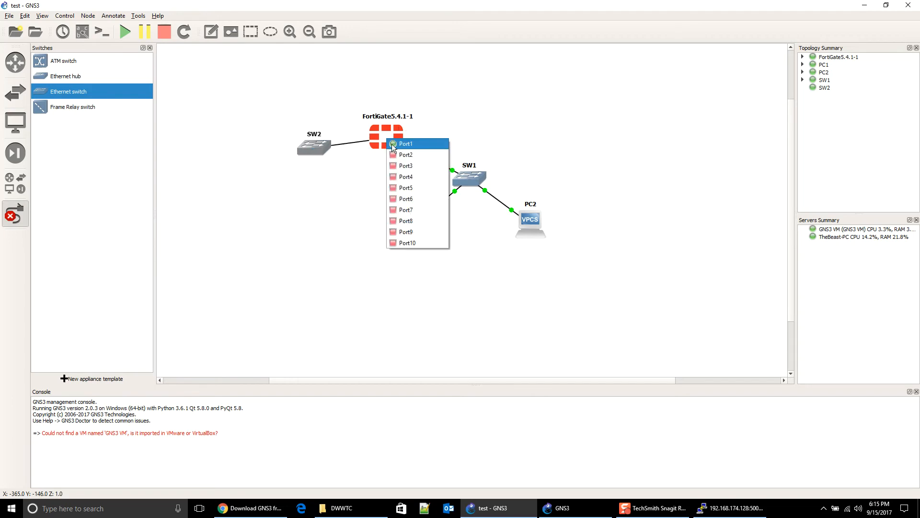
left_click(394, 156)
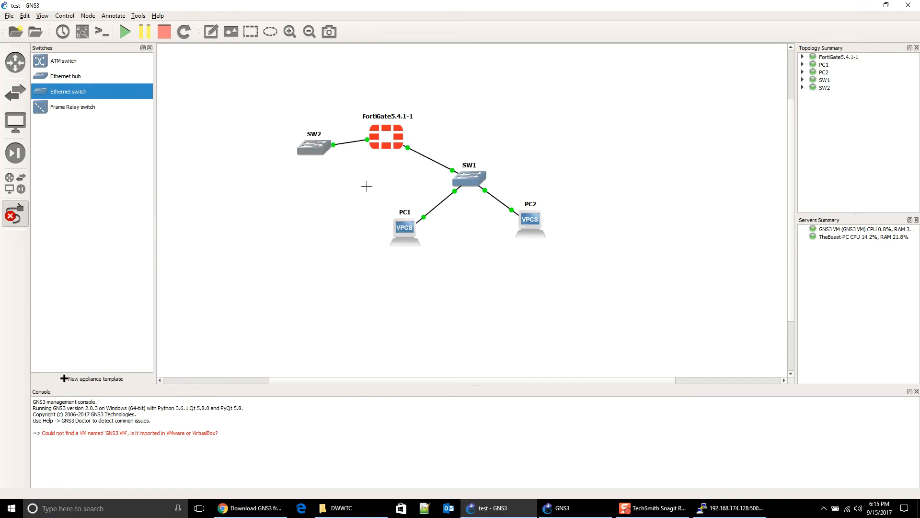
right_click(366, 186)
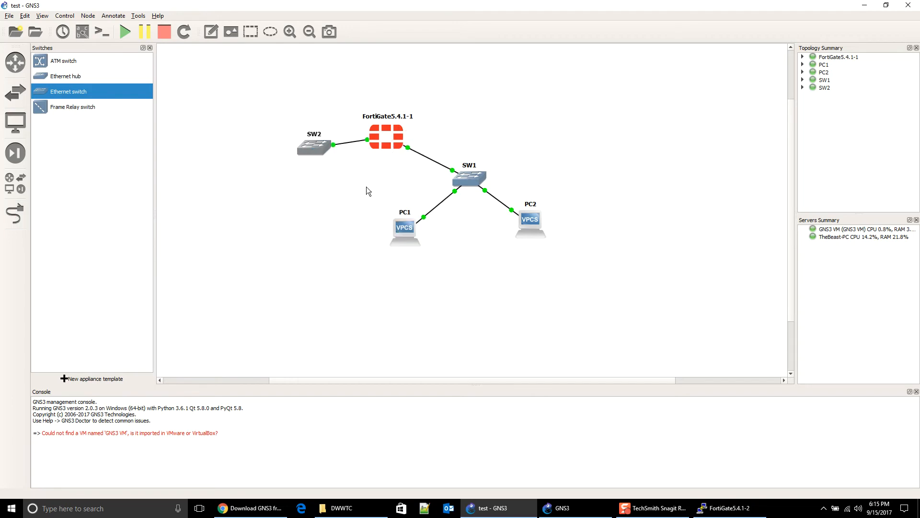
Step: Add a Nat1 cloud and cable its nat0 to SW2's Ethernet0
left_click(10, 95)
left_click(9, 96)
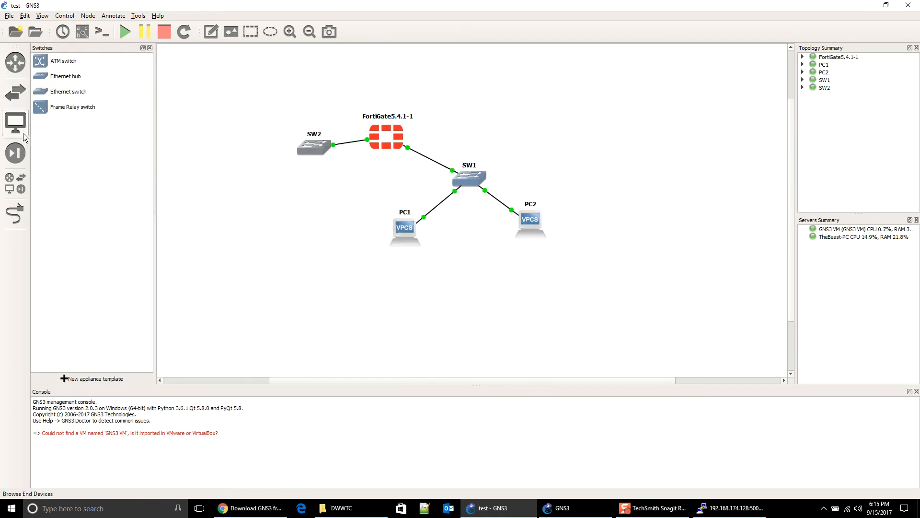
left_click(15, 183)
left_click_drag(48, 155, 209, 87)
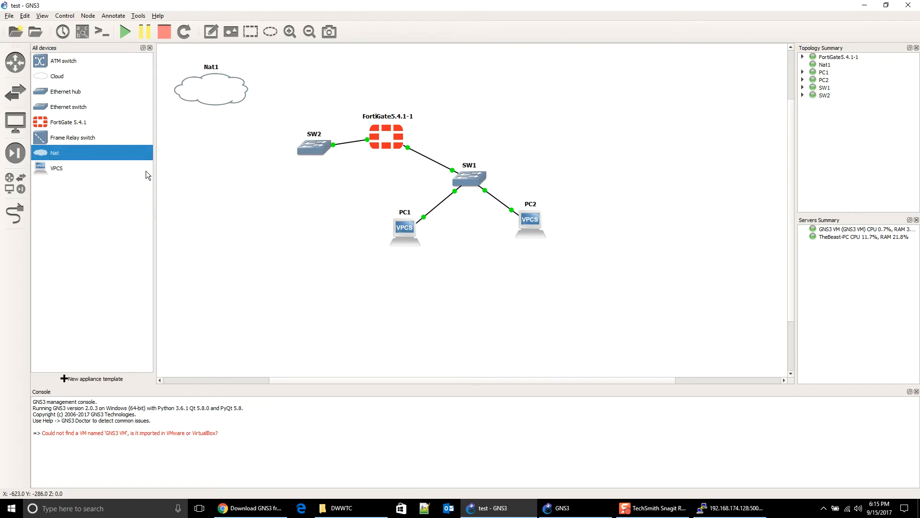
left_click(15, 213)
left_click(219, 97)
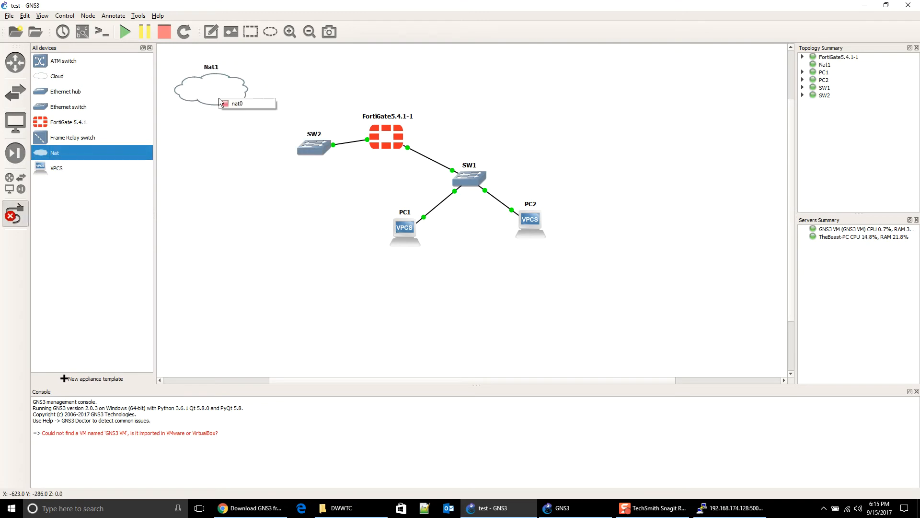
left_click(230, 104)
left_click(309, 147)
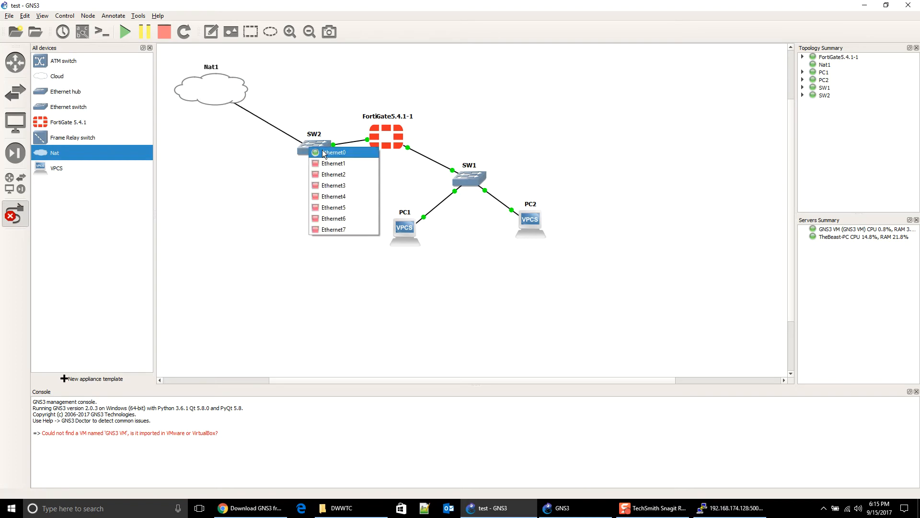
left_click(328, 154)
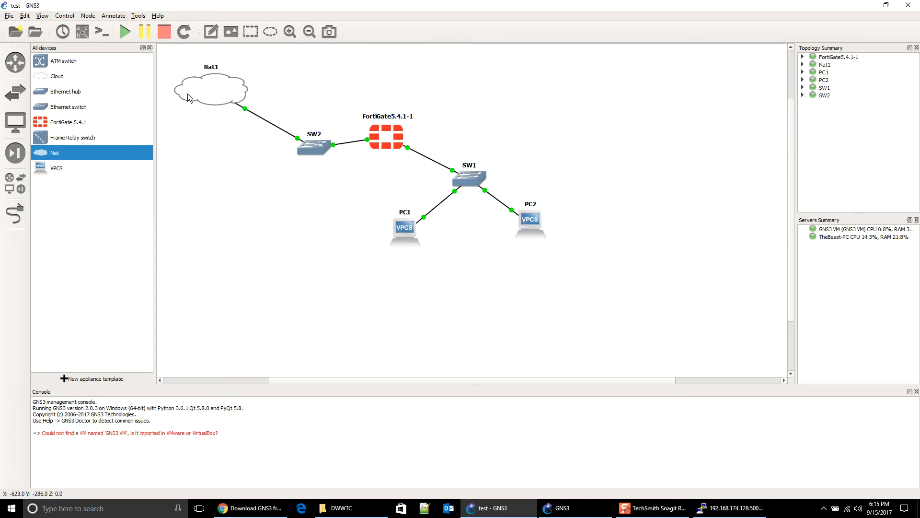
left_click_drag(187, 93, 184, 102)
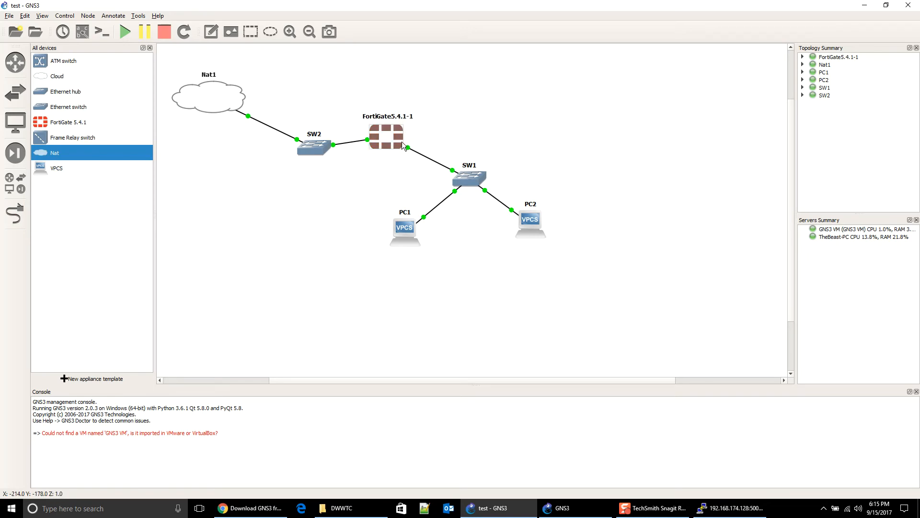
Step: Import the firefox.gns3a template and select the missing linux-tinycore-linux-6.4-firefox-33.1.1-2.img file
left_click(68, 381)
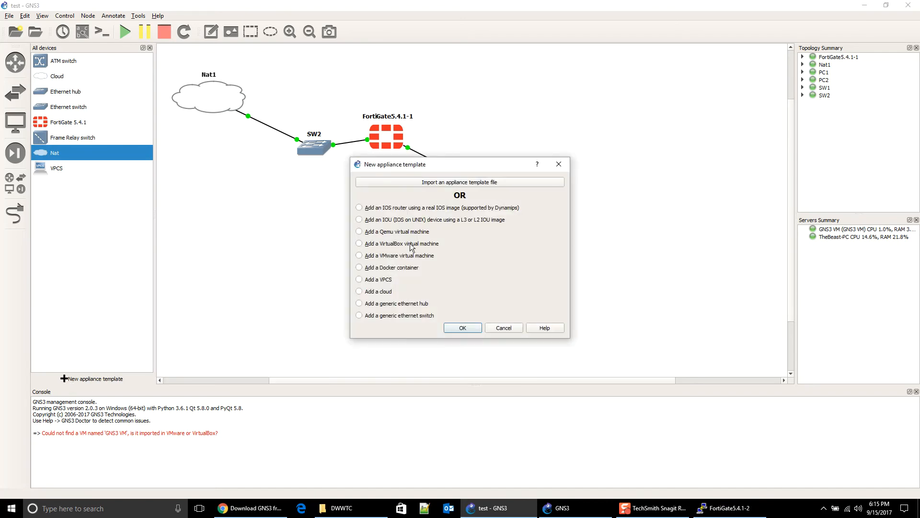
left_click(394, 182)
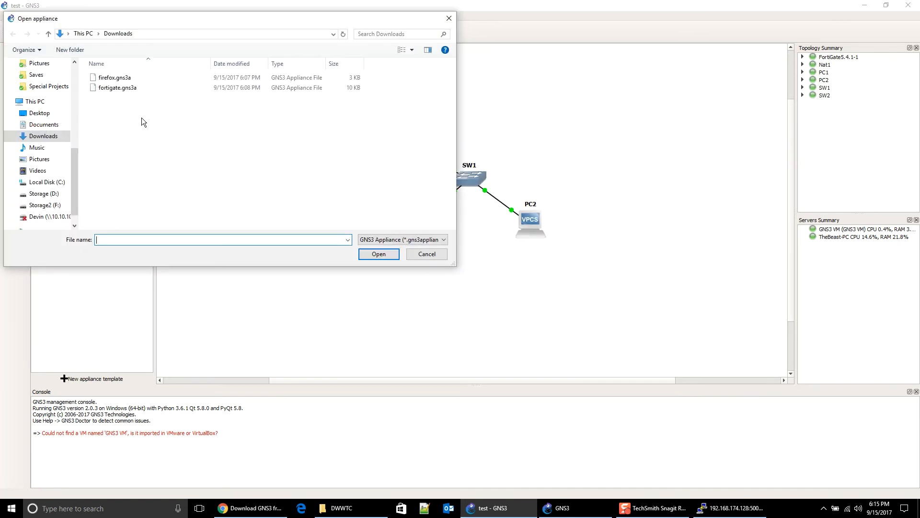
double_click(122, 78)
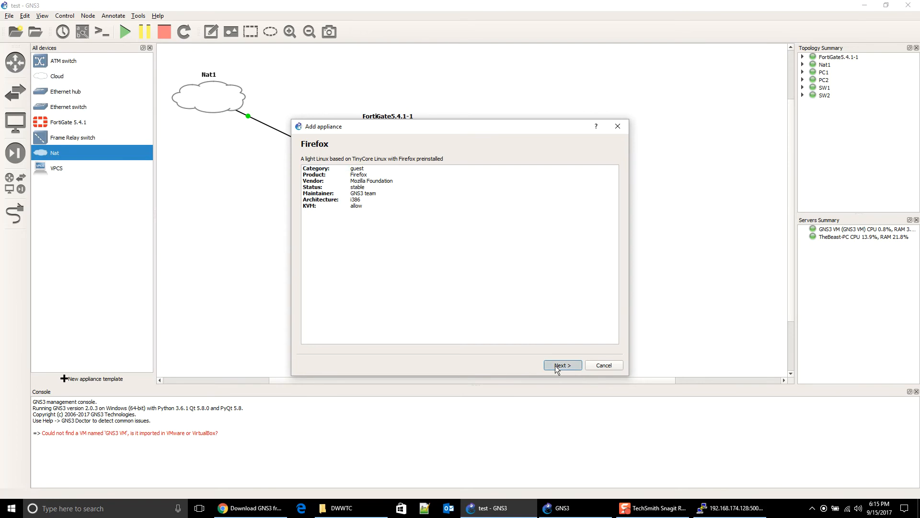
left_click(556, 367)
left_click(556, 367)
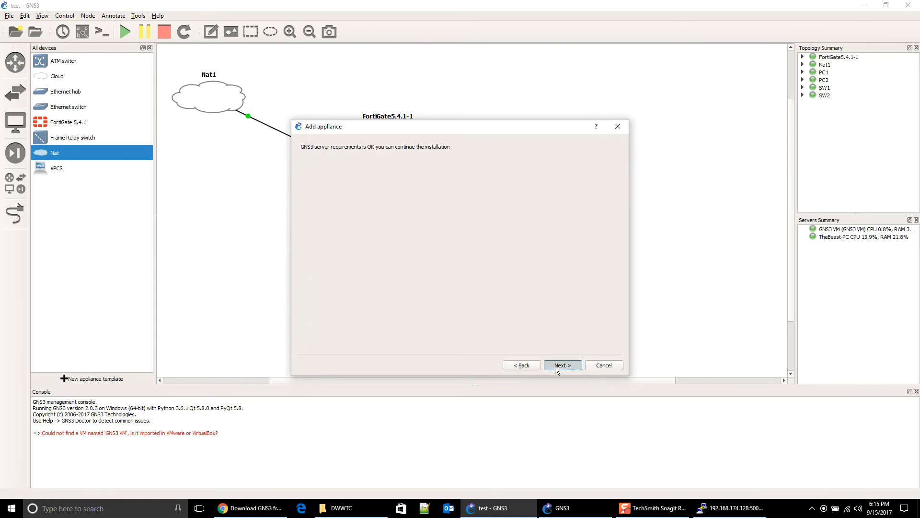
left_click(556, 367)
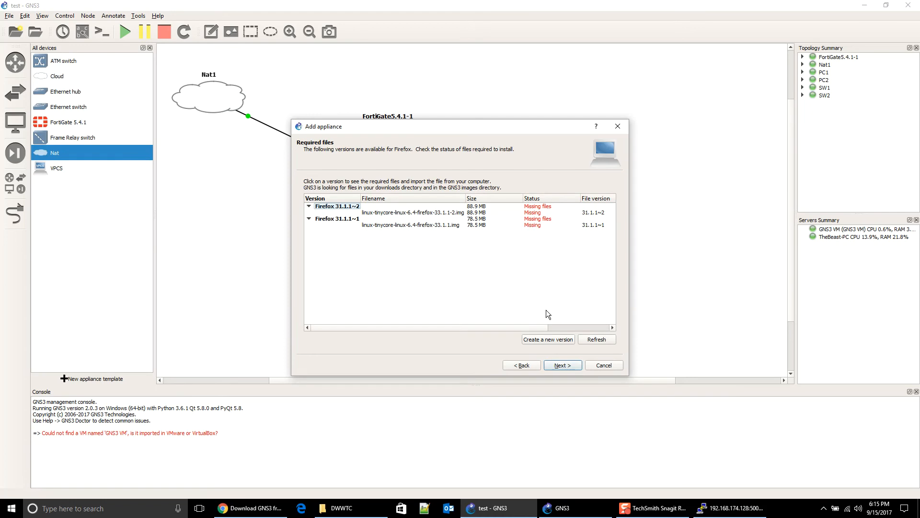
left_click(442, 212)
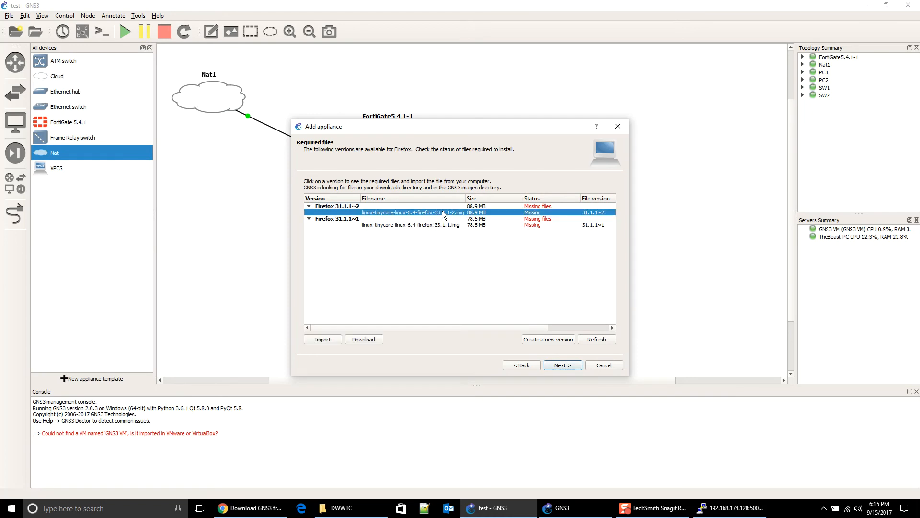
Step: Download linux-tinycore-linux-6.4-firefox-33.1.1-2.img and save it to D:\GNS3\Images
left_click(369, 340)
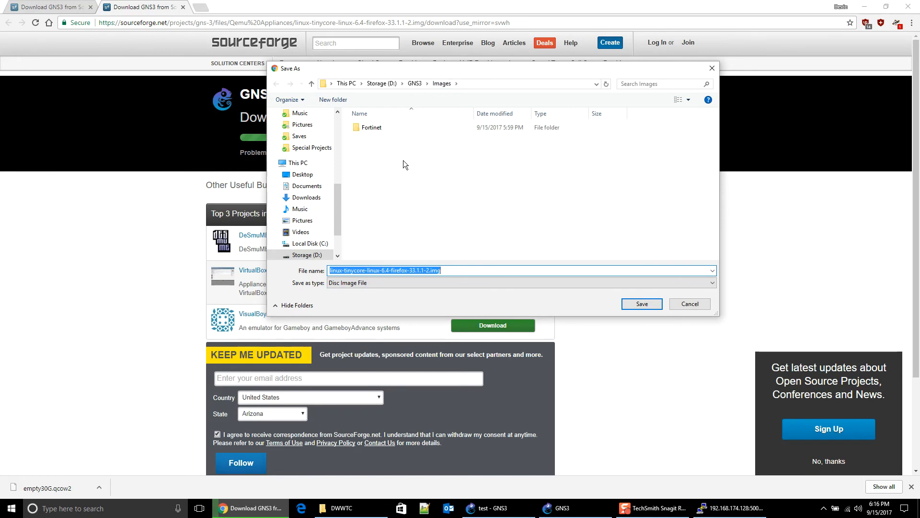
left_click(419, 166)
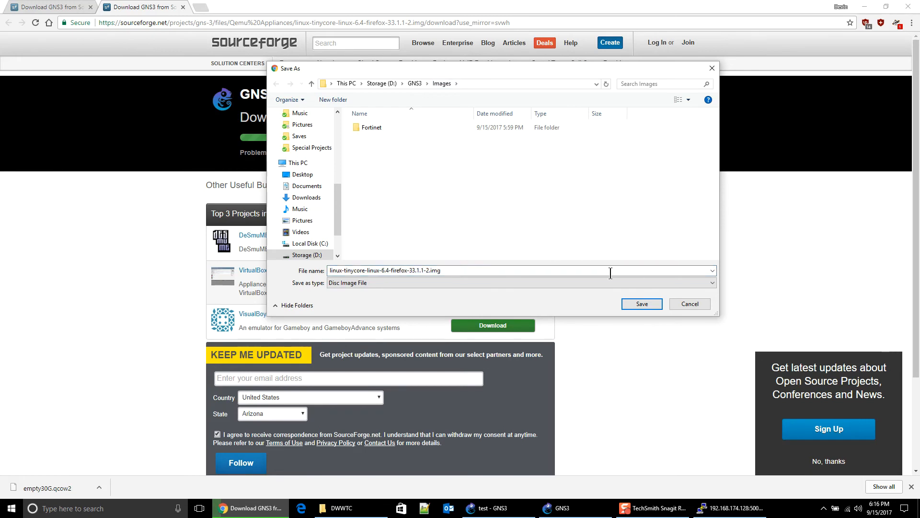
left_click(646, 305)
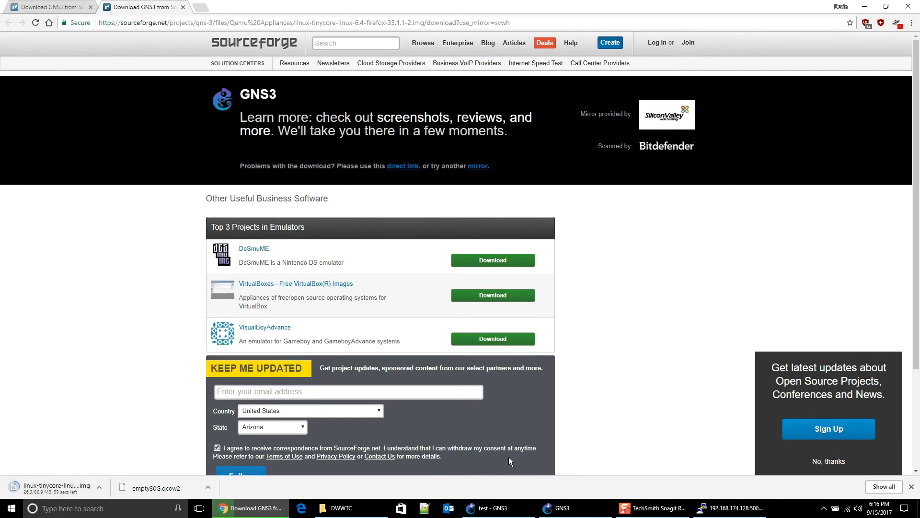
Step: Check the Firefox image download in Chrome, then cancel the Add appliance wizard
left_click(581, 507)
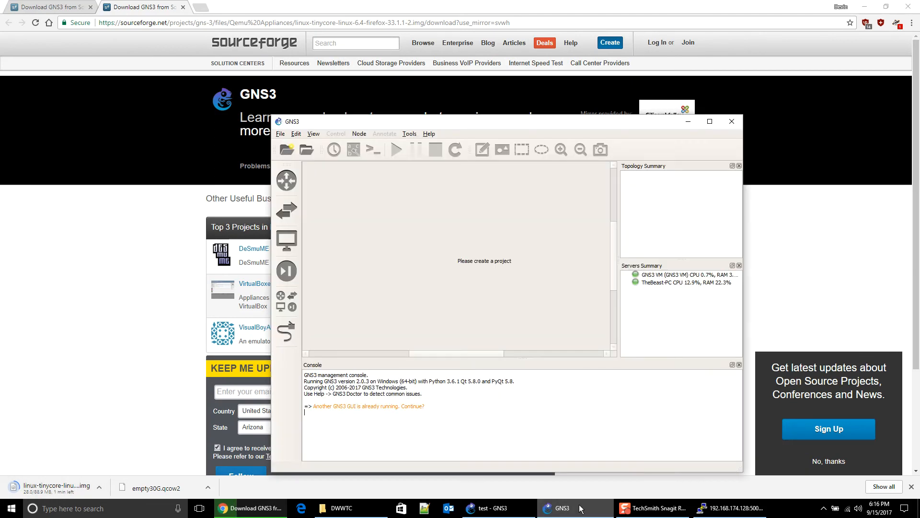
left_click(497, 503)
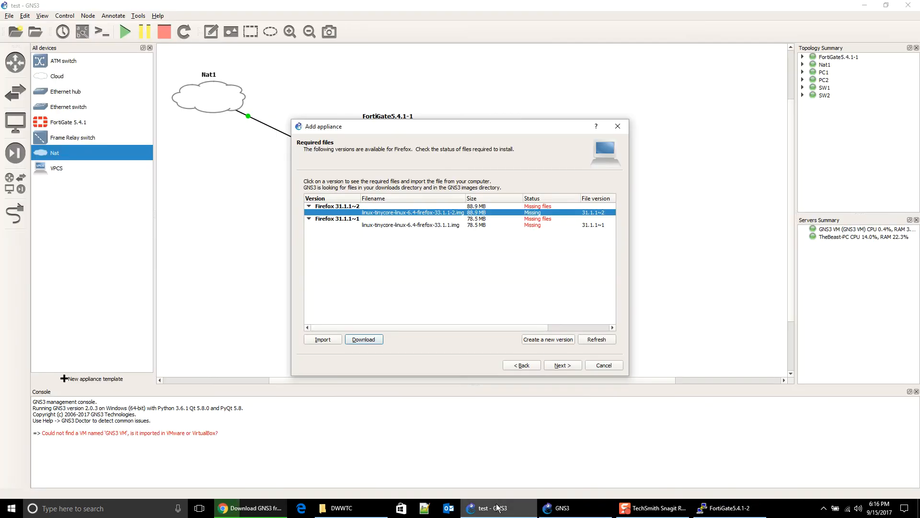
left_click_drag(320, 135, 477, 120)
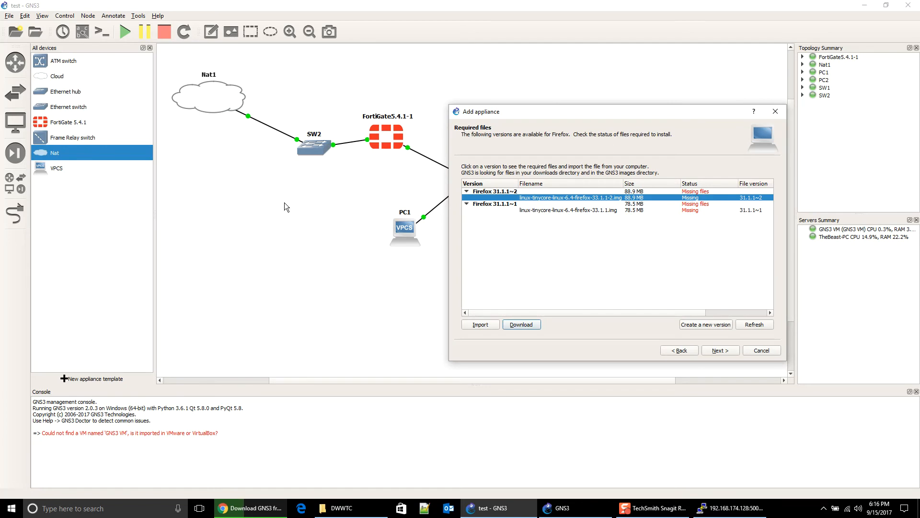
mouse_move(711, 511)
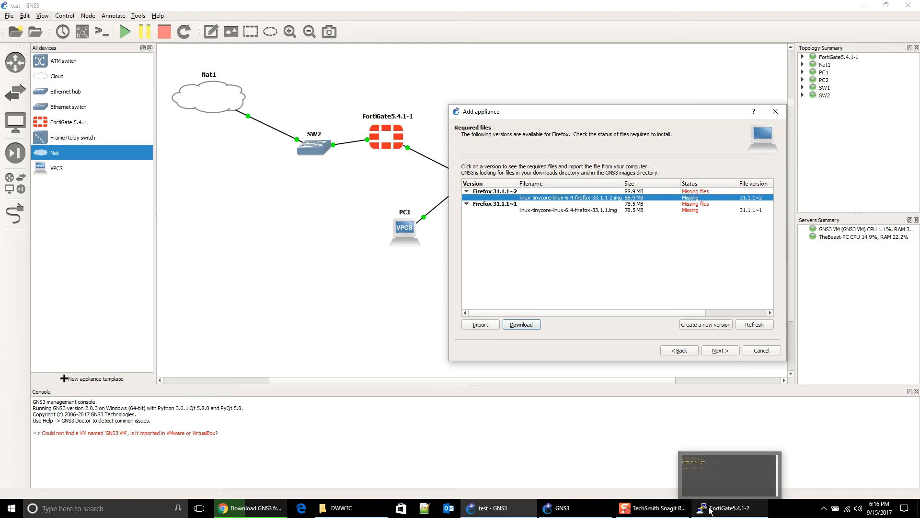
left_click(250, 508)
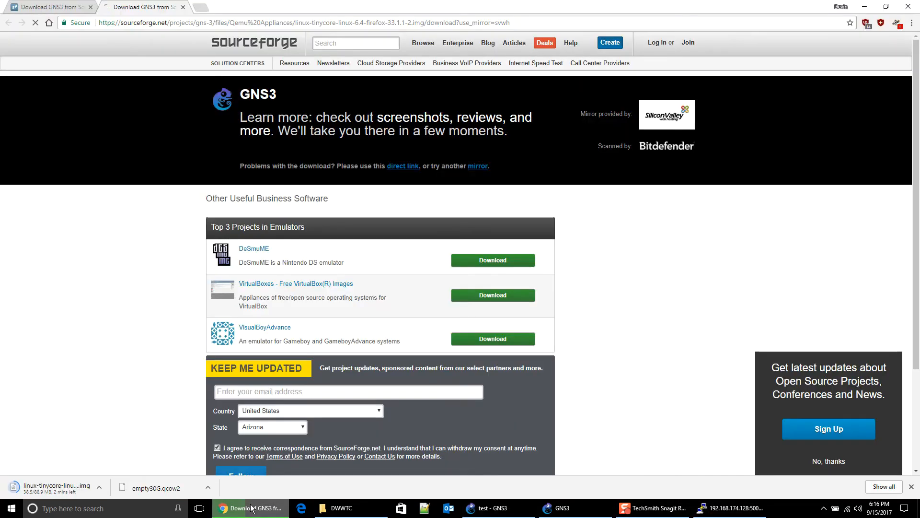
left_click(250, 508)
left_click(753, 352)
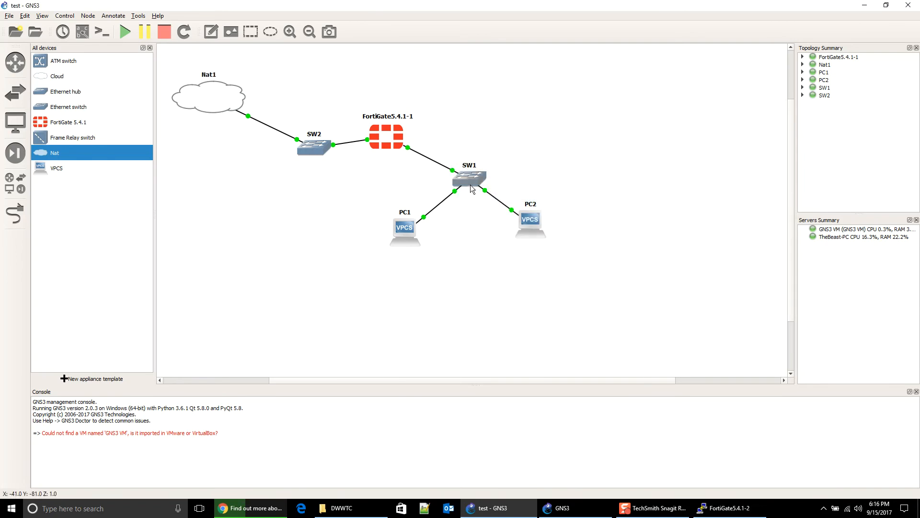
Step: Open the FortiGate console and start editing port2 under config sys int
left_click_drag(311, 150, 309, 131)
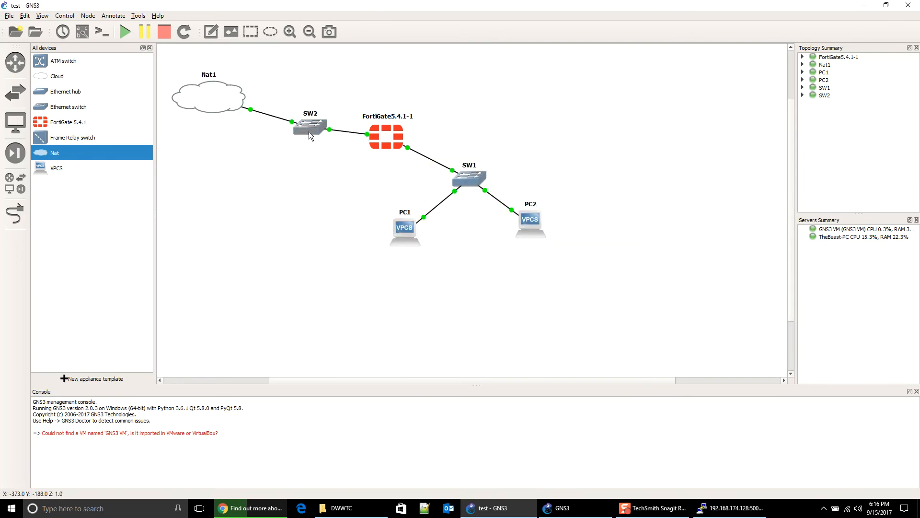
double_click(384, 142)
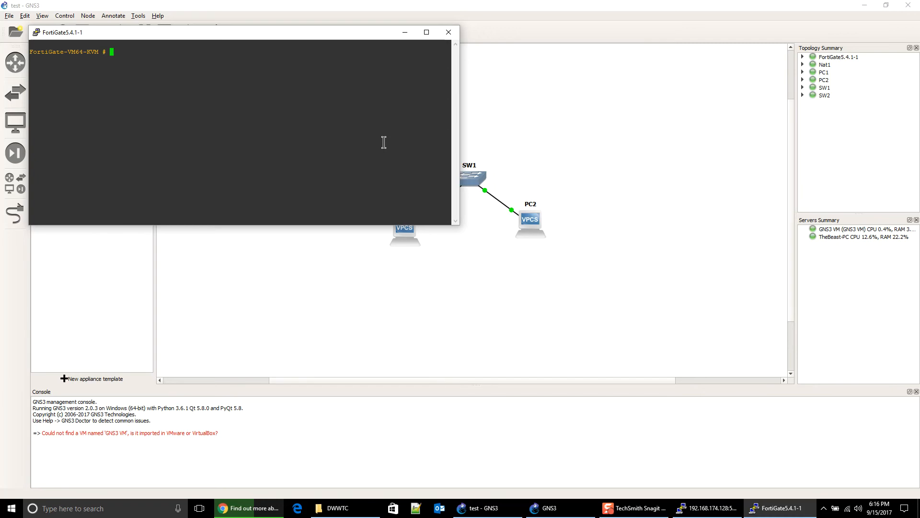
type("config syt")
key("BackSpace")
type("s int")
key("Return")
type("edit port2")
key("Return")
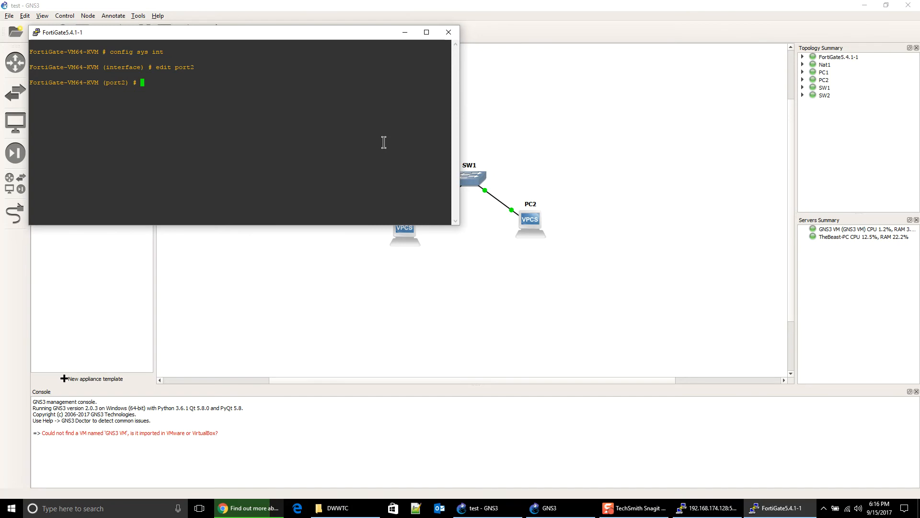
Step: Set port2 to DHCP mode with ping, http, https and ssh access, and save
type("set mode ")
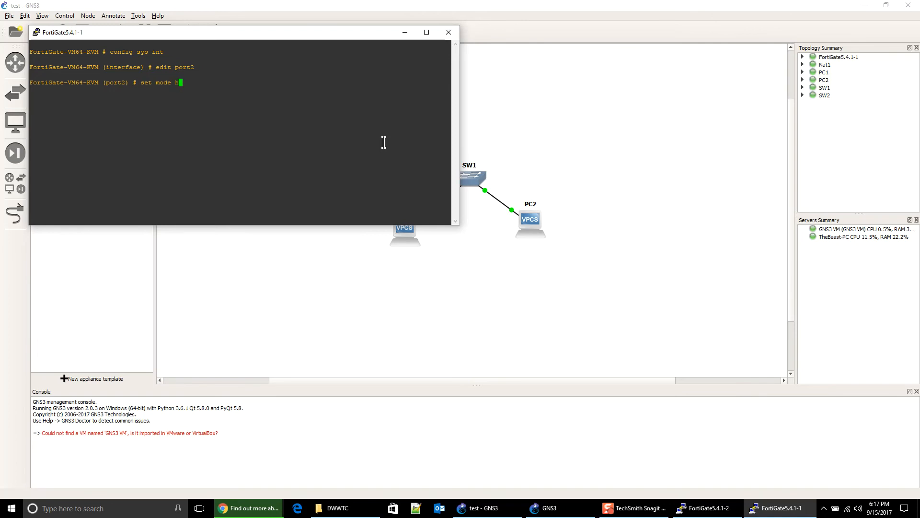
type("dhcp")
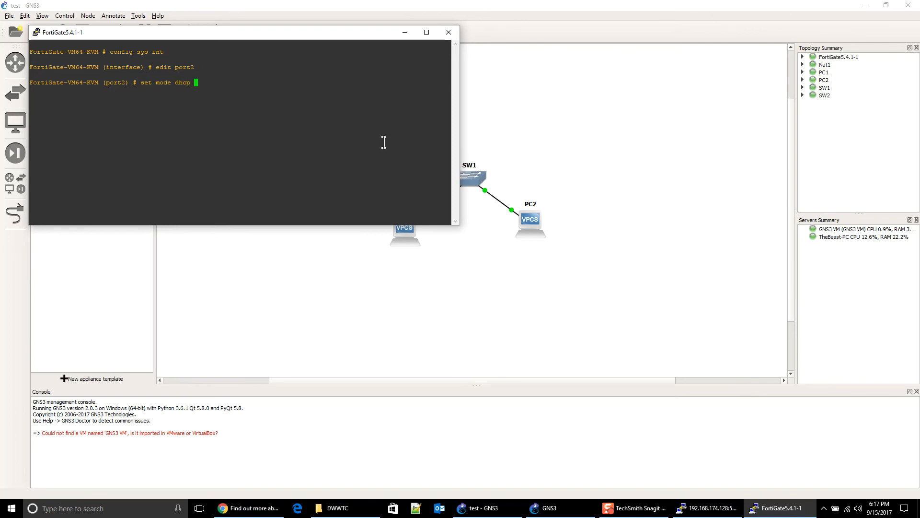
key("Return")
type("set allowaccess")
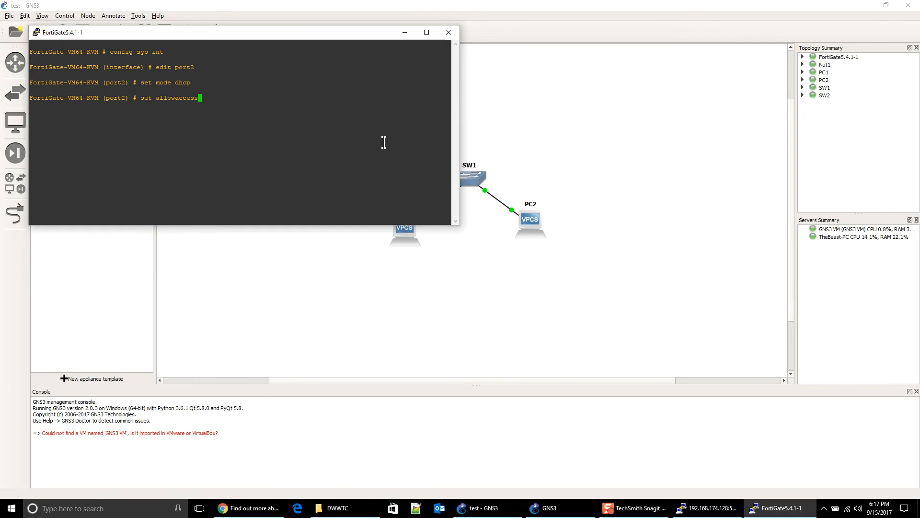
type(" ping http https ssh")
key("Return")
type("end")
key("Return")
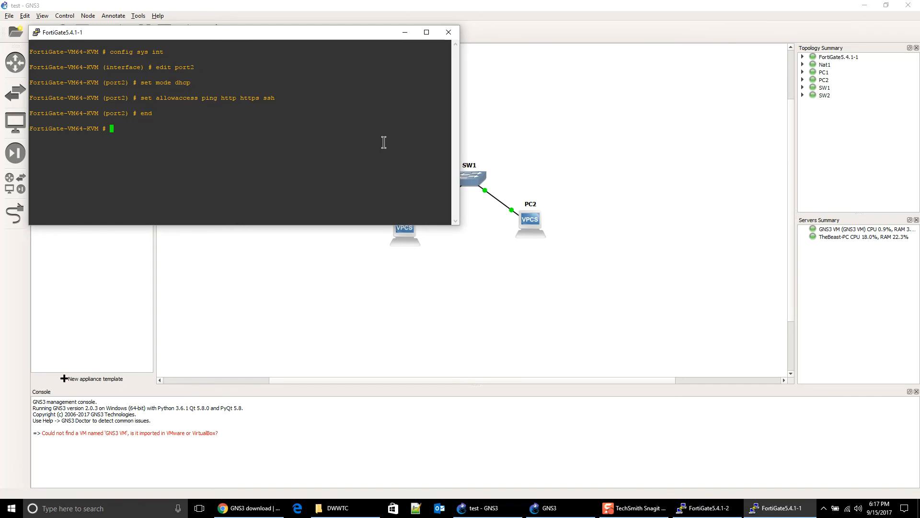
type("dia ip address list")
Step: Rerun dia ip address list until port2 shows its DHCP address 192.168.122.66
key("Return")
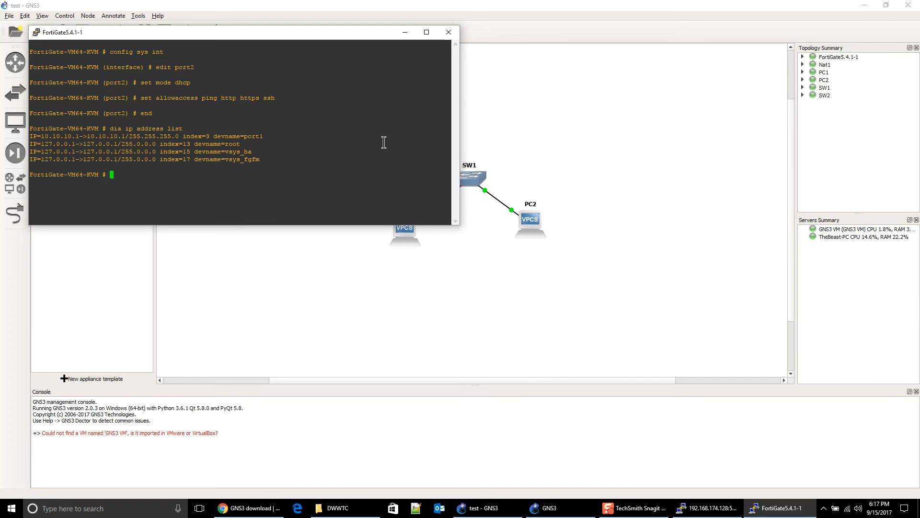
key("Up")
key("Return")
key("Up")
key("Return")
key("Up")
key("Return")
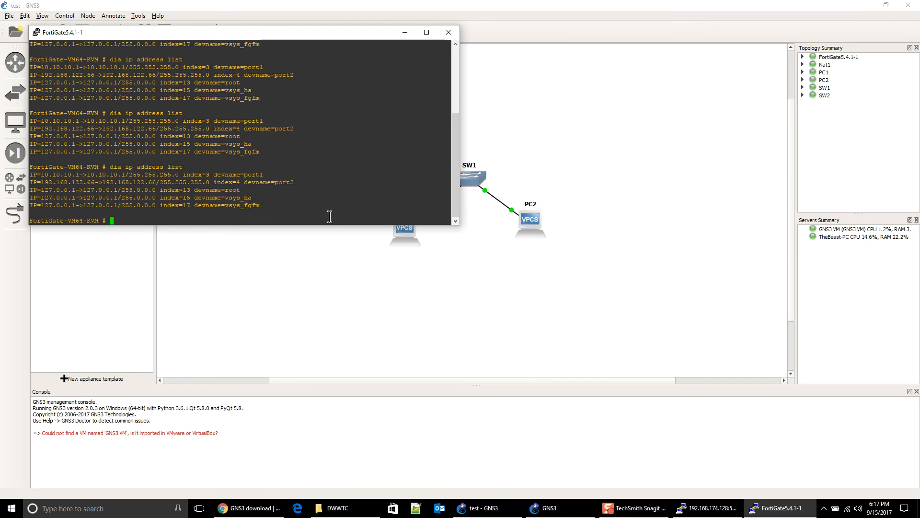
Step: Copy the 192.168.122.66 address and close the FortiGate console
left_click_drag(293, 181, 30, 180)
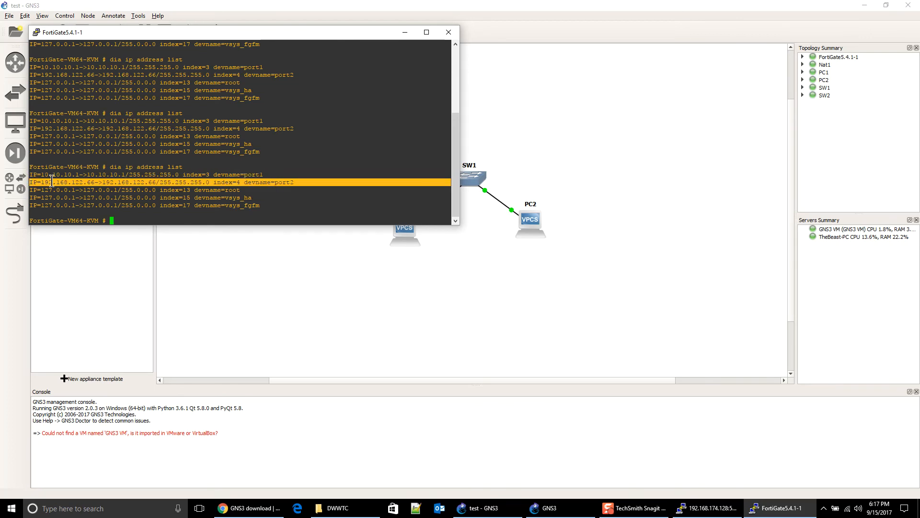
left_click_drag(41, 182, 94, 183)
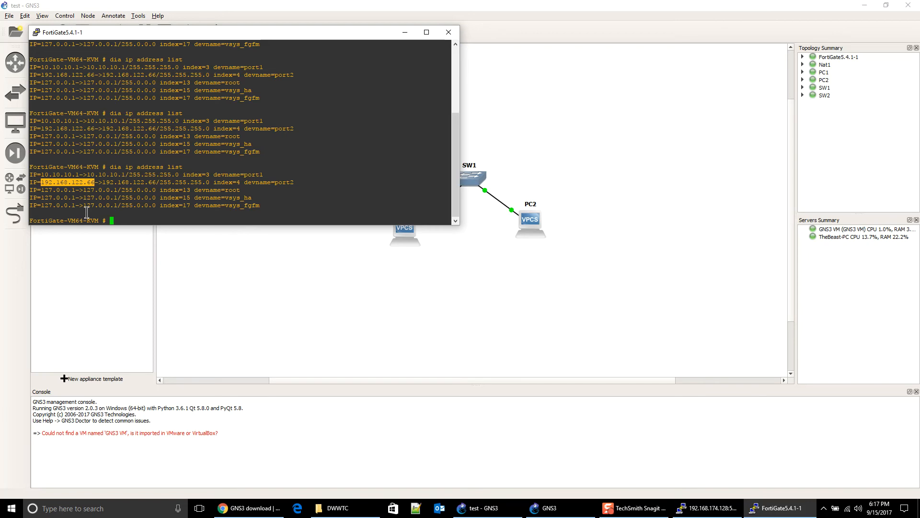
right_click(79, 183)
left_click(281, 220)
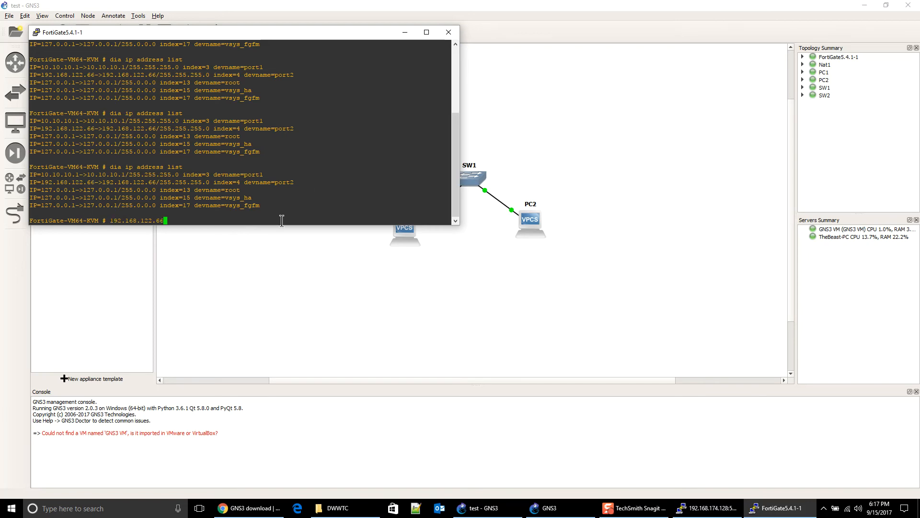
left_click(454, 37)
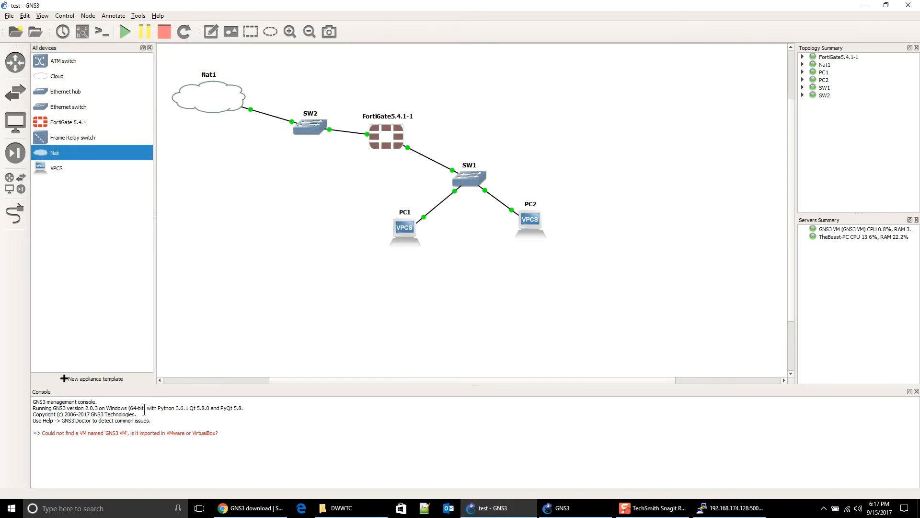
Step: Start a new appliance template by importing the firefox.gns3a appliance file
left_click(95, 379)
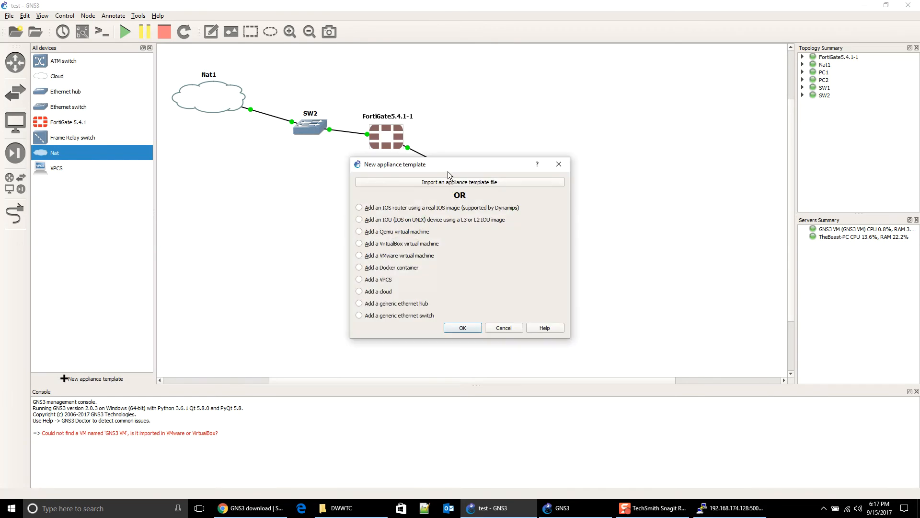
left_click(442, 182)
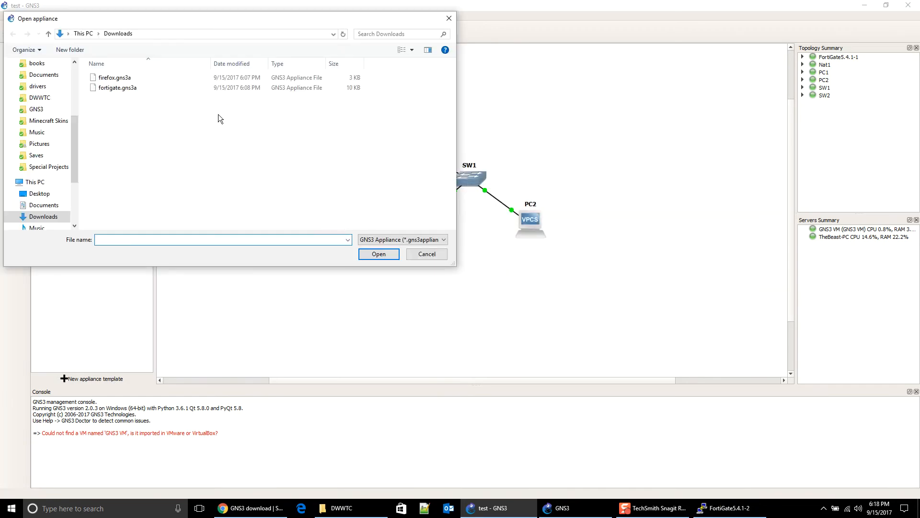
left_click(158, 81)
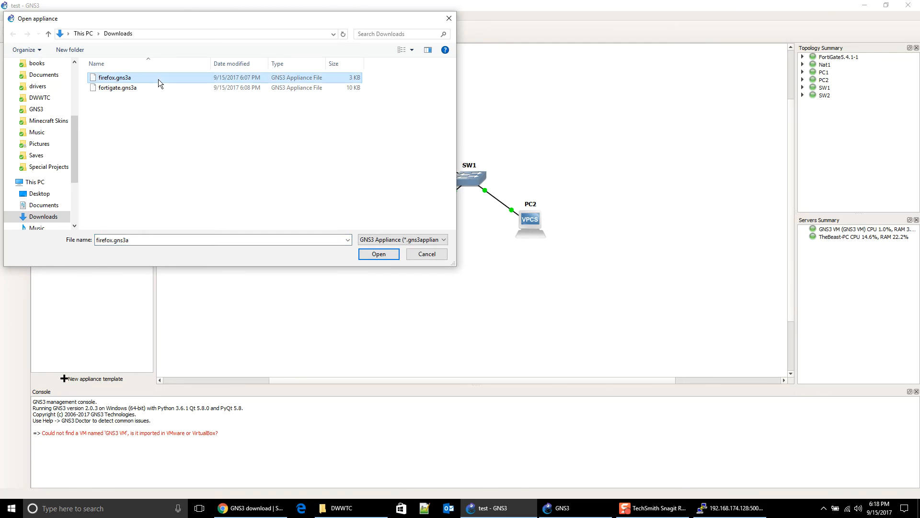
double_click(159, 79)
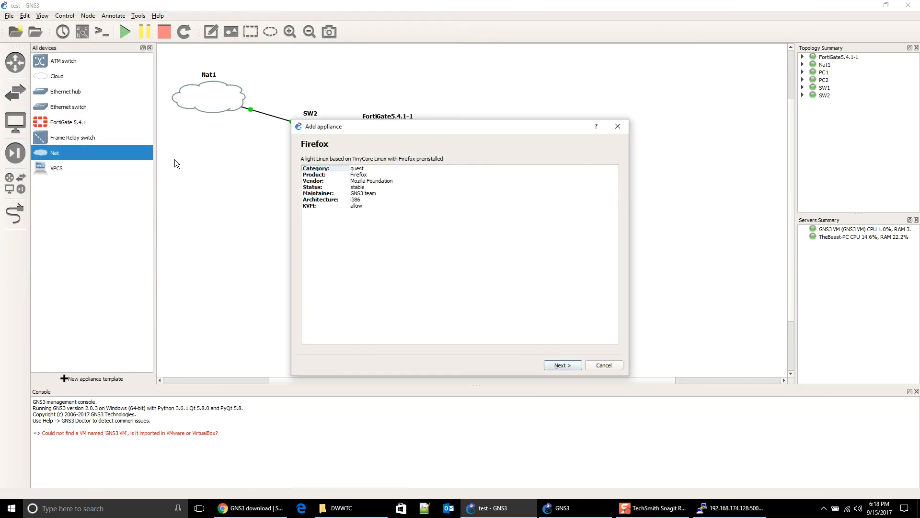
Step: Advance to Required files, select the missing Firefox 31.1.1~2 image, and choose Import
left_click(557, 362)
left_click(556, 367)
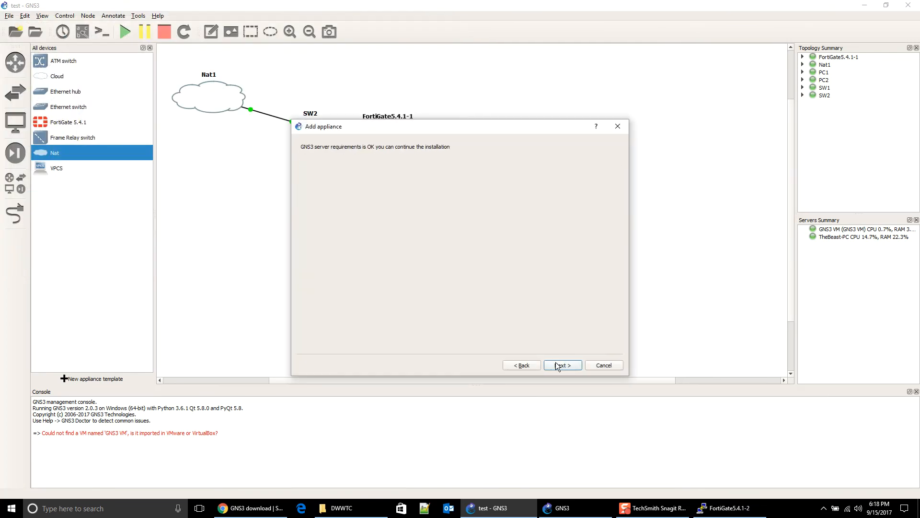
left_click(556, 363)
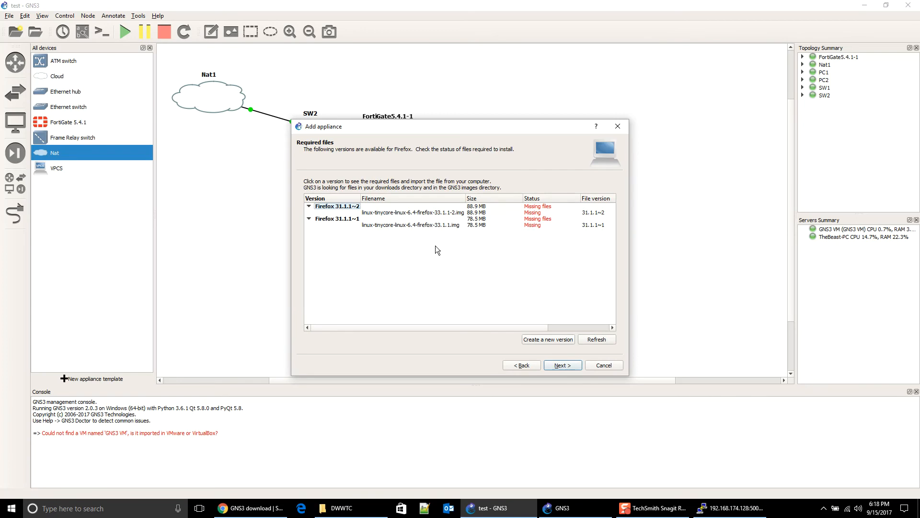
left_click(437, 213)
left_click(322, 340)
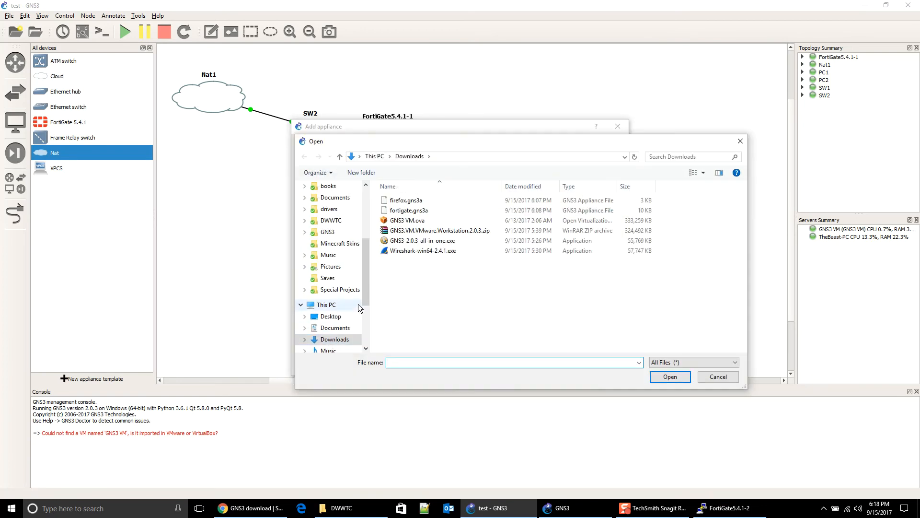
Step: Upload the linux-tinycore Firefox image from Storage (D:) > GNS3 > Images
left_click_drag(364, 292, 364, 299)
scroll(343, 330, "down", 1)
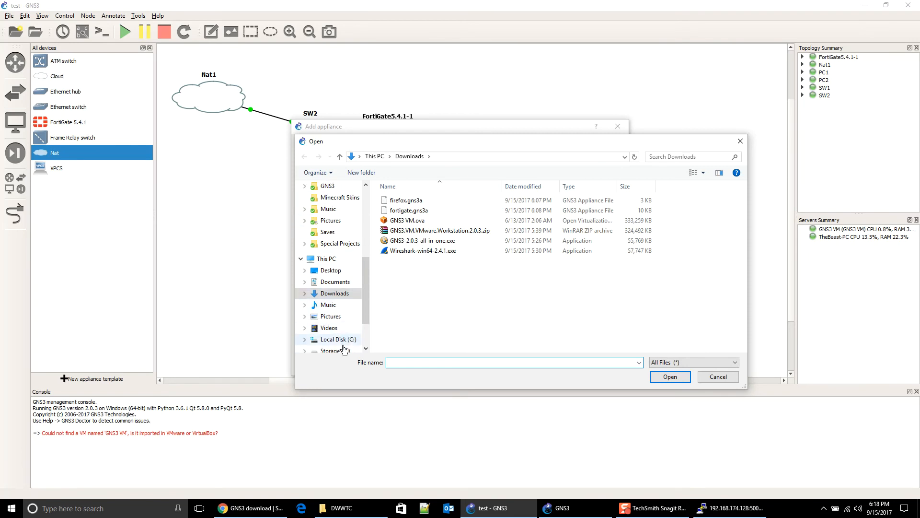
scroll(342, 341, "down", 1)
left_click(341, 341)
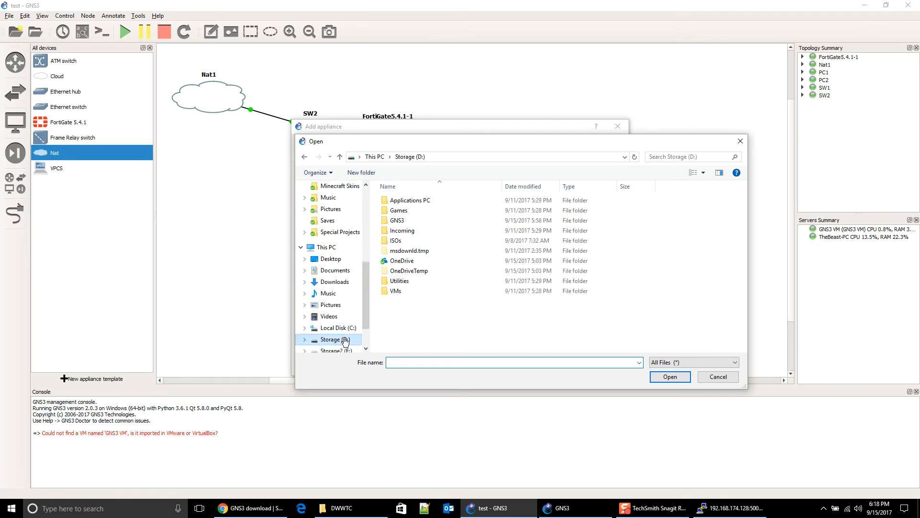
double_click(423, 223)
scroll(436, 269, "down", 3)
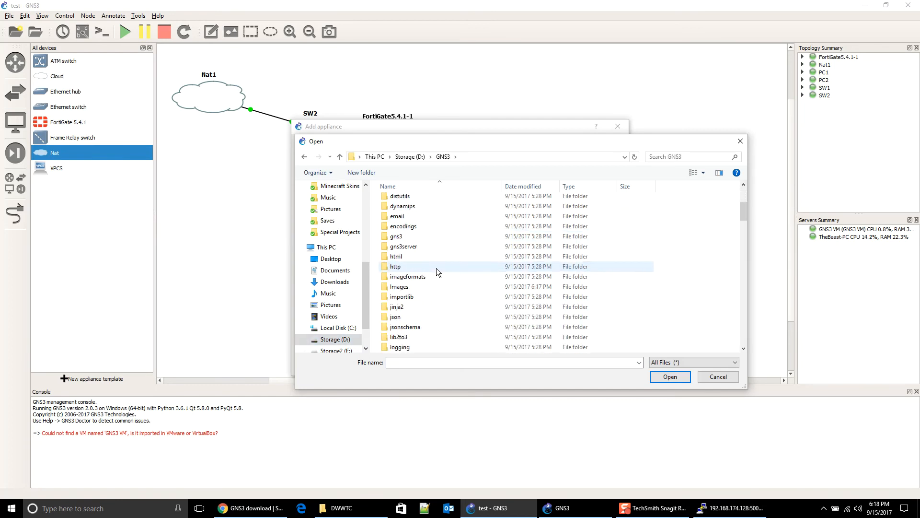
double_click(428, 287)
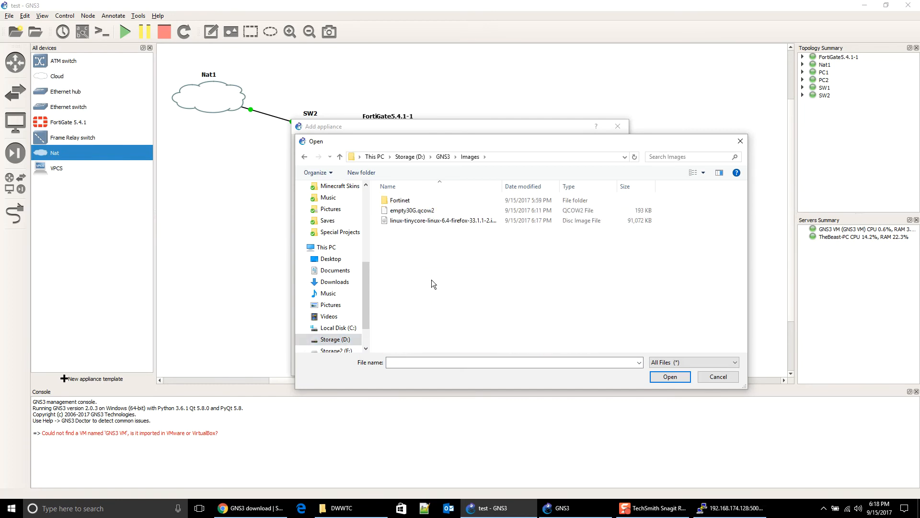
left_click(403, 222)
double_click(402, 222)
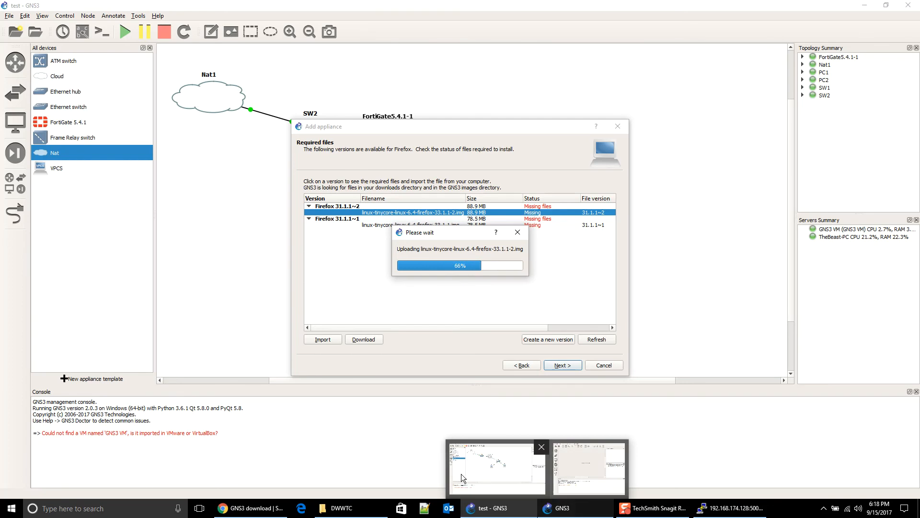
left_click(566, 515)
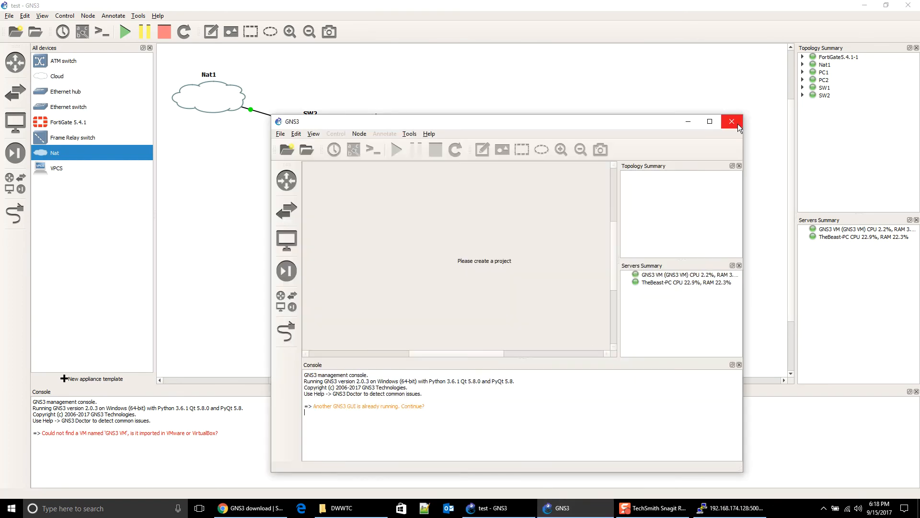
Step: Close the extra empty GNS3 window showing 'Please create a project'
left_click(732, 121)
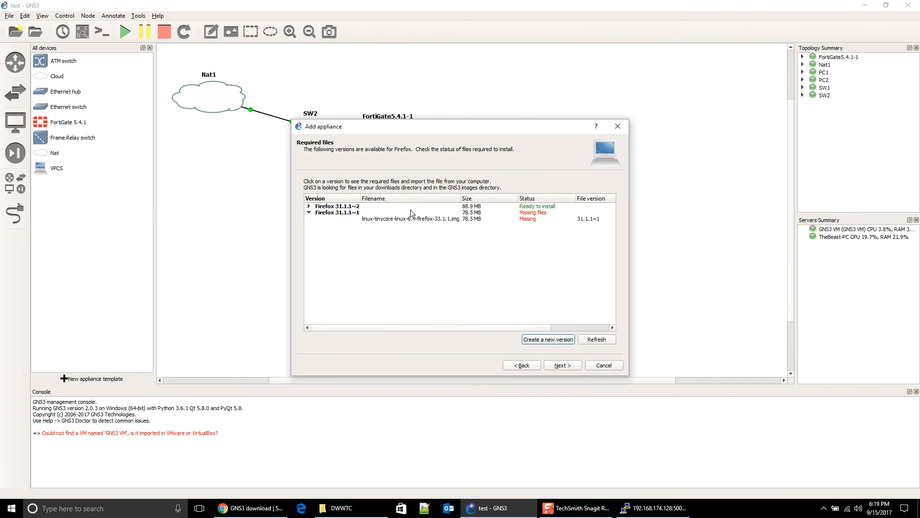
Step: Choose Firefox 31.1.1~2 as the version to install and confirm it
left_click(344, 208)
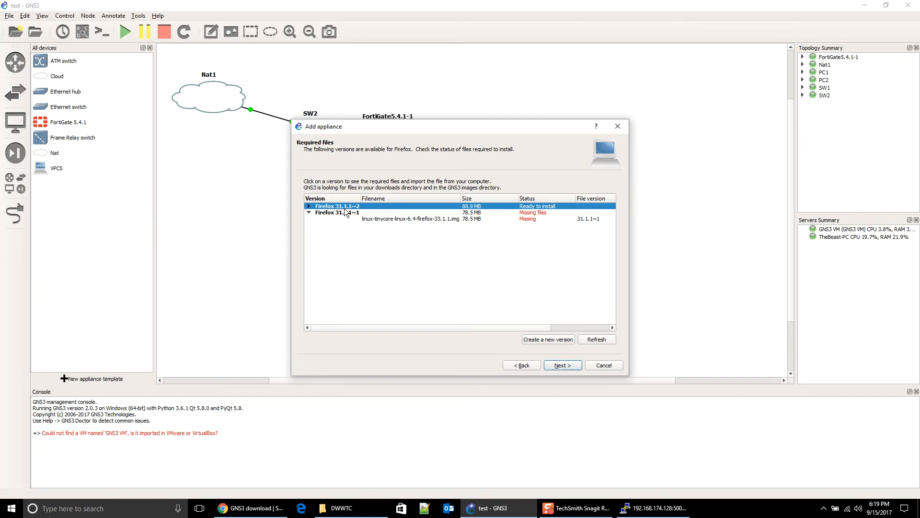
left_click(577, 366)
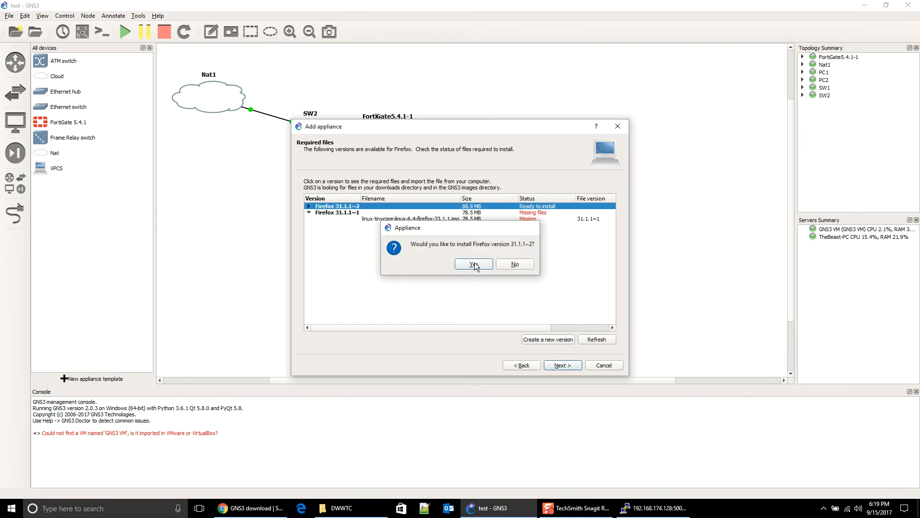
left_click(473, 264)
left_click(562, 366)
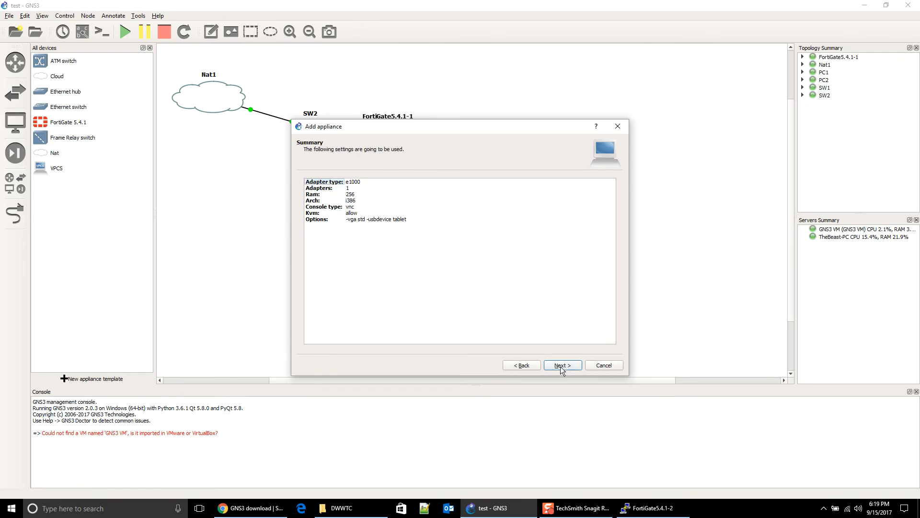
left_click(561, 366)
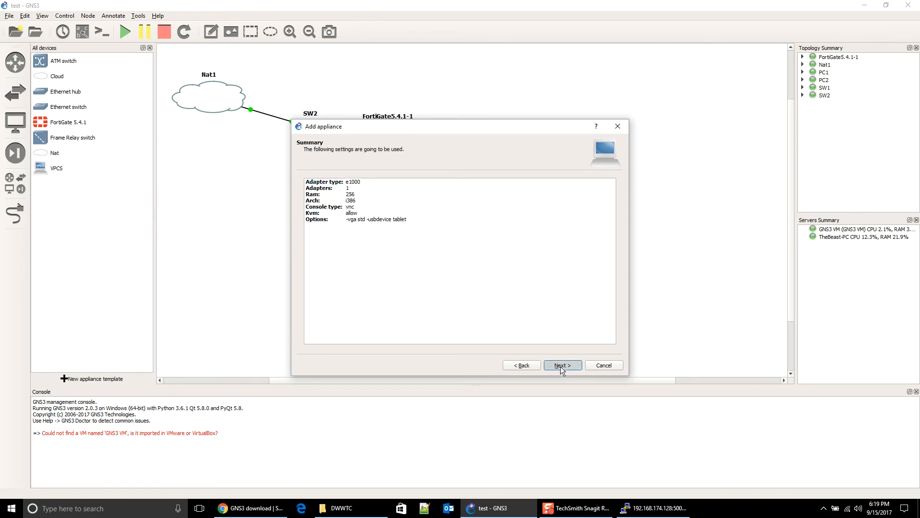
left_click(532, 367)
left_click(532, 367)
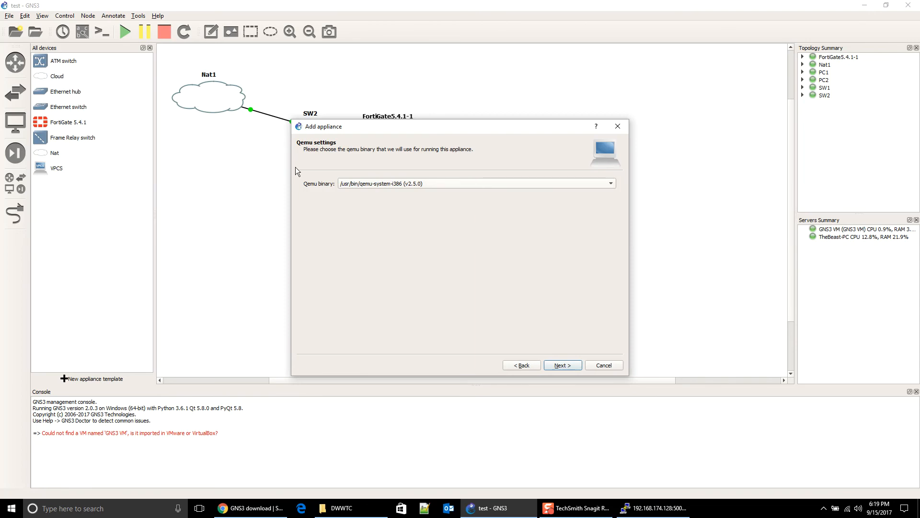
Step: Set the Qemu binary to qemu-system-x86_64 and finish installing the appliance
left_click(407, 187)
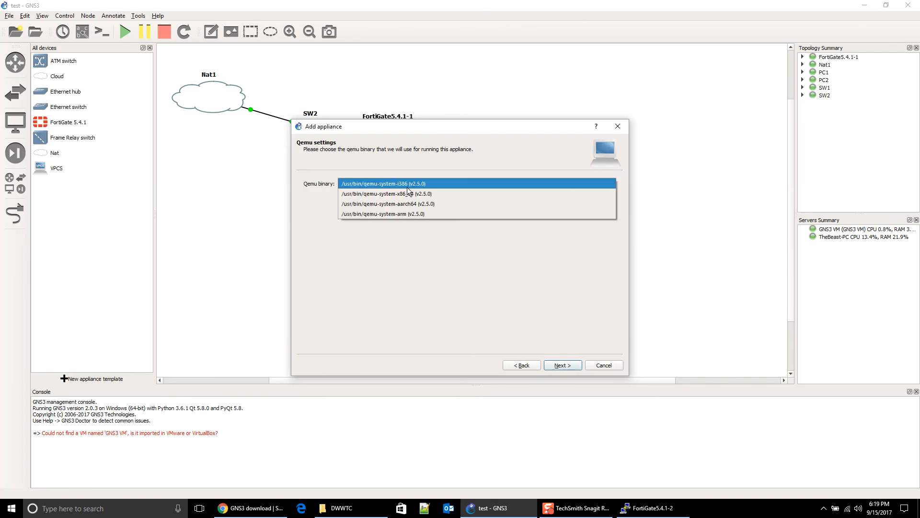
left_click(450, 193)
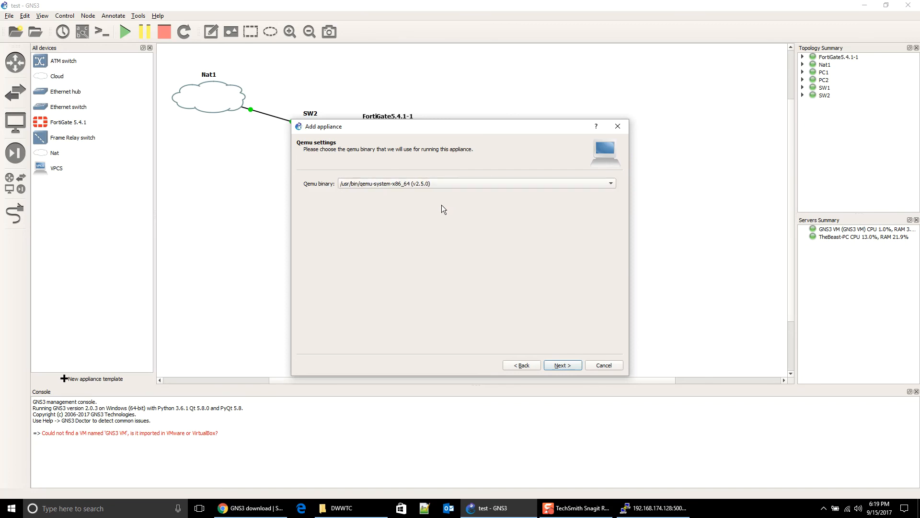
left_click(565, 365)
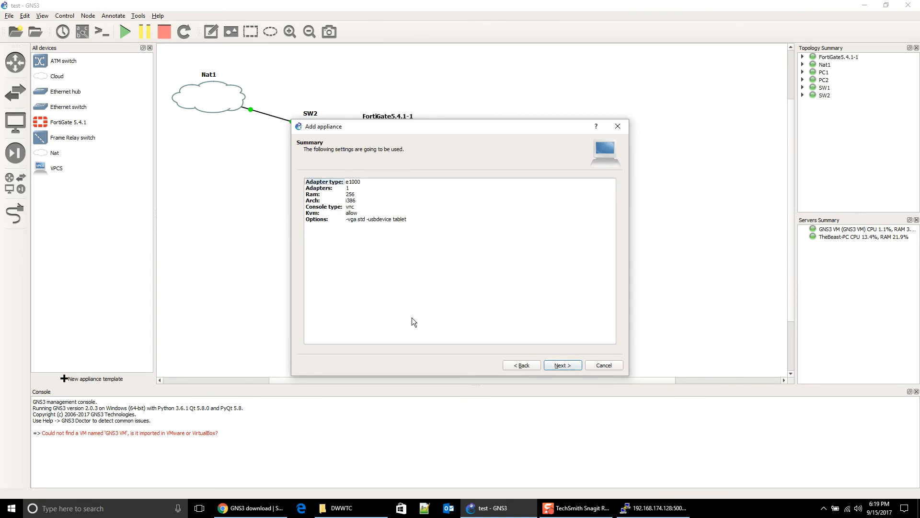
left_click(535, 365)
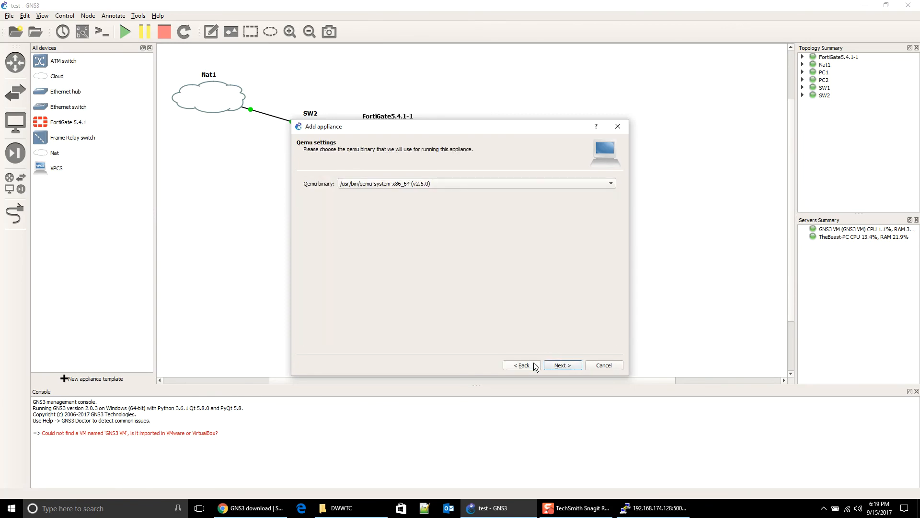
left_click(554, 366)
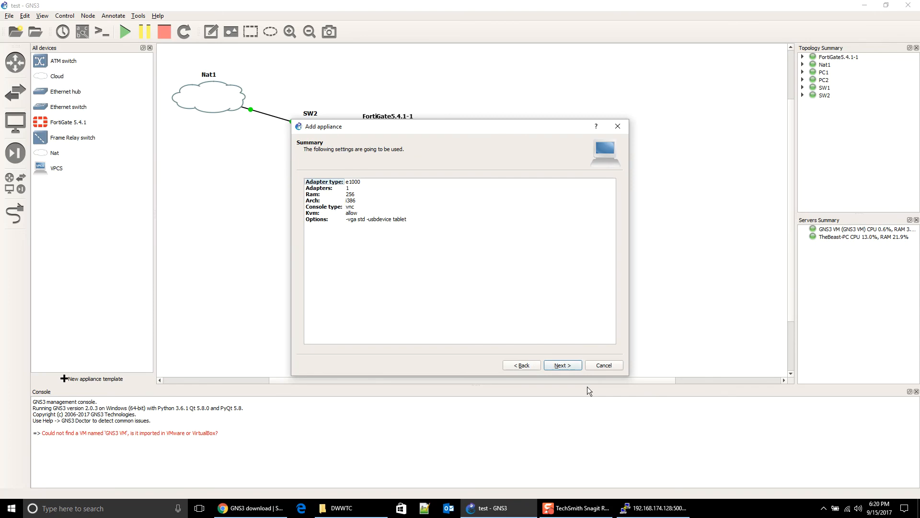
left_click(558, 366)
left_click(561, 366)
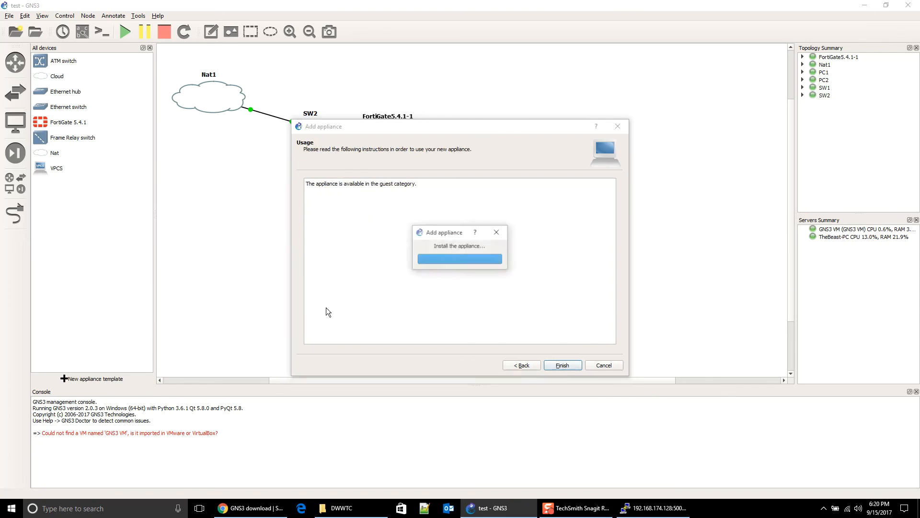
left_click(473, 265)
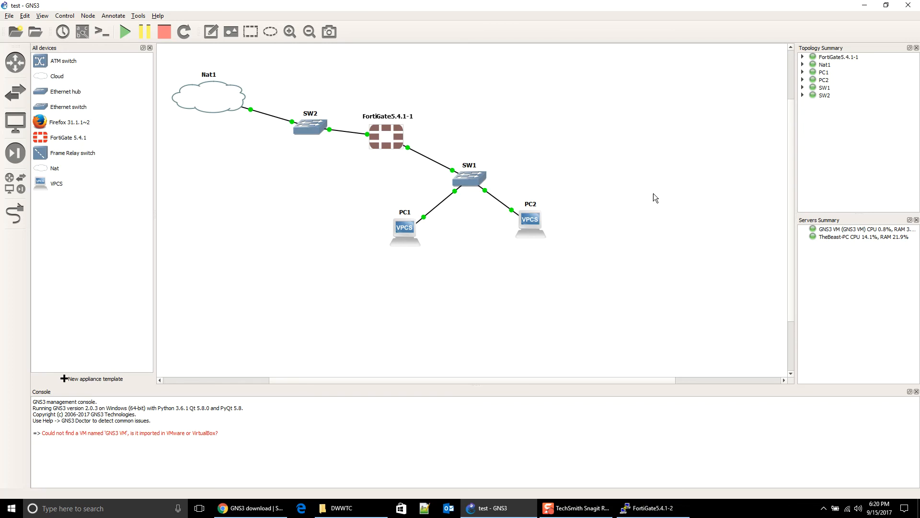
left_click_drag(795, 221, 767, 221)
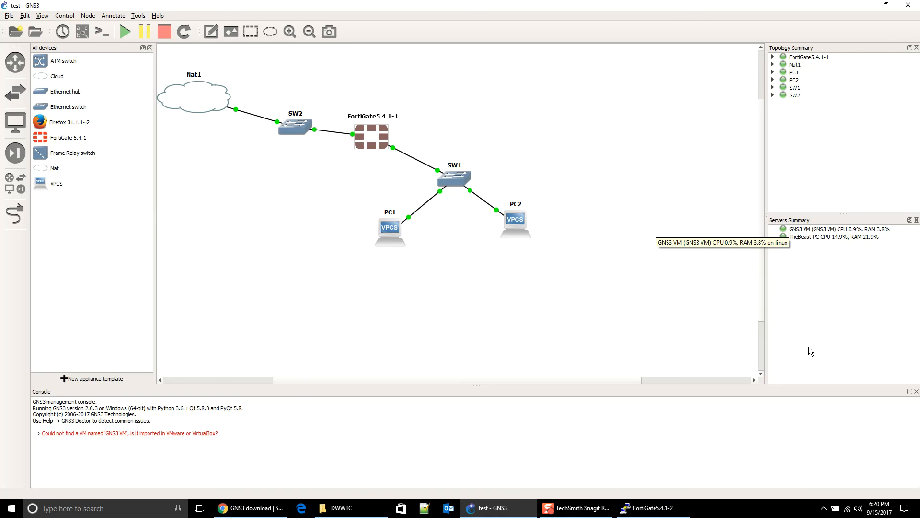
mouse_move(206, 94)
left_mouse_down()
mouse_move(211, 106)
mouse_move(217, 101)
left_mouse_up()
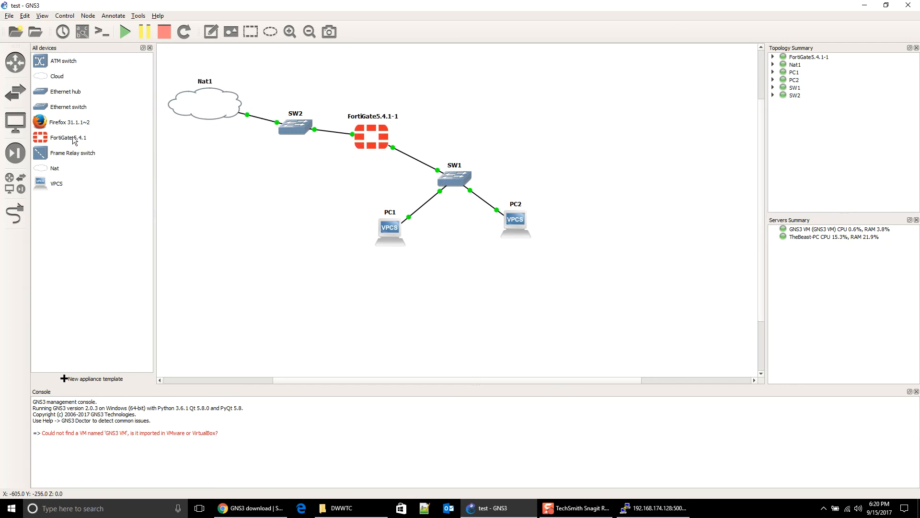
Step: Place a Firefox 31.1.1~2 node below SW2 and link its Ethernet0 to SW2's Ethernet2
left_click_drag(46, 127, 265, 188)
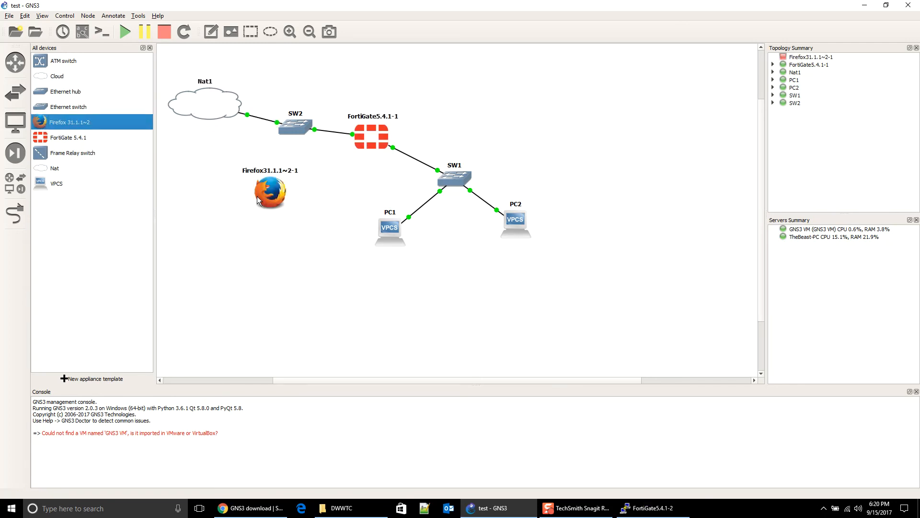
left_click(15, 213)
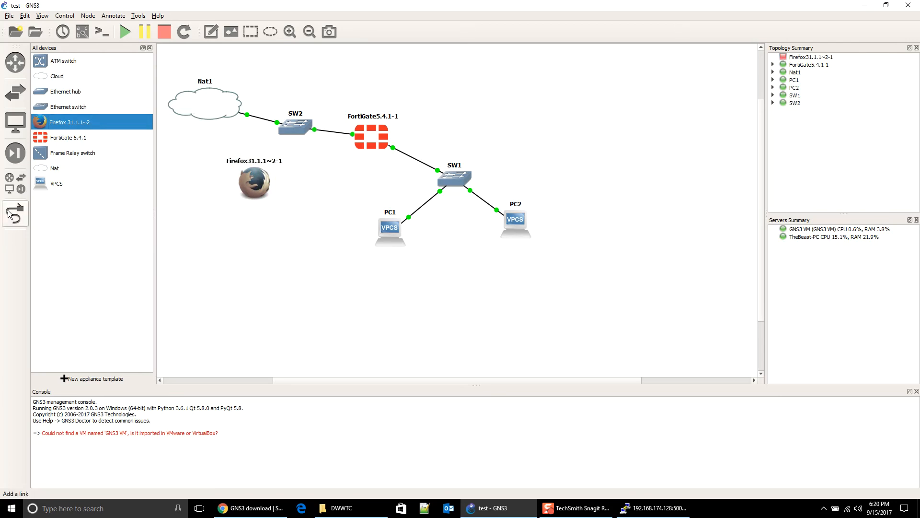
left_click(257, 182)
left_click(258, 181)
left_click(297, 126)
left_click(305, 154)
Step: Start the Firefox node
right_click(298, 181)
right_click(257, 187)
left_click(262, 261)
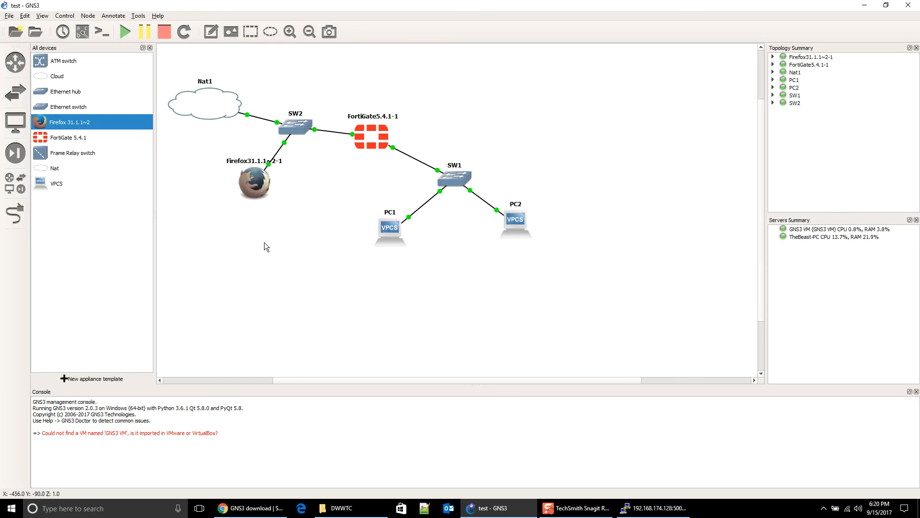
double_click(249, 193)
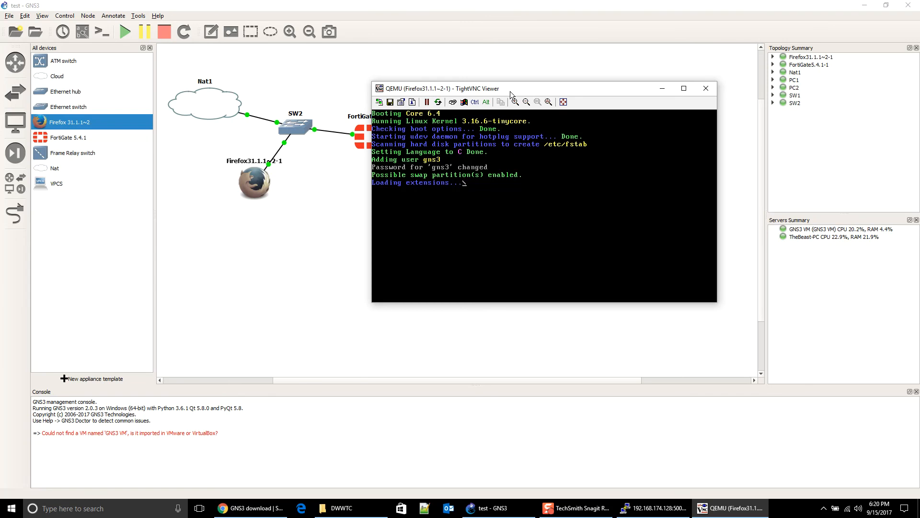
left_click_drag(510, 91, 559, 74)
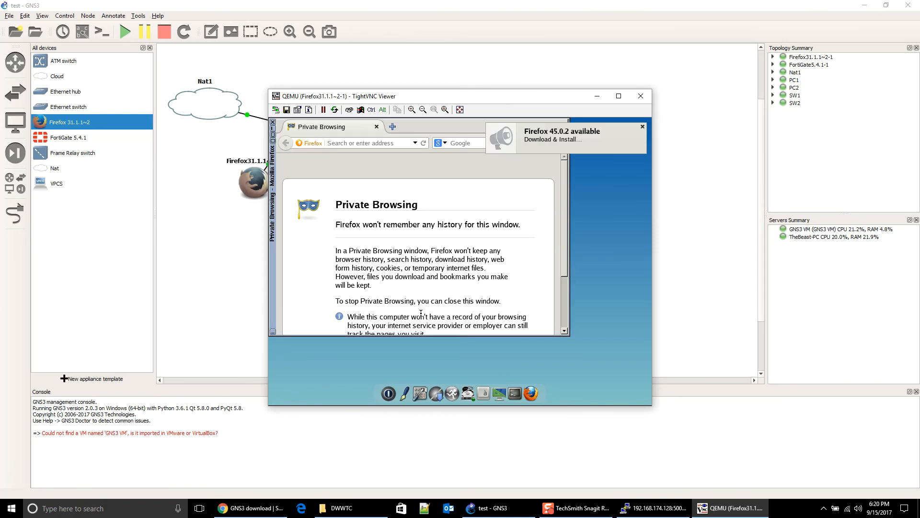
left_click(643, 127)
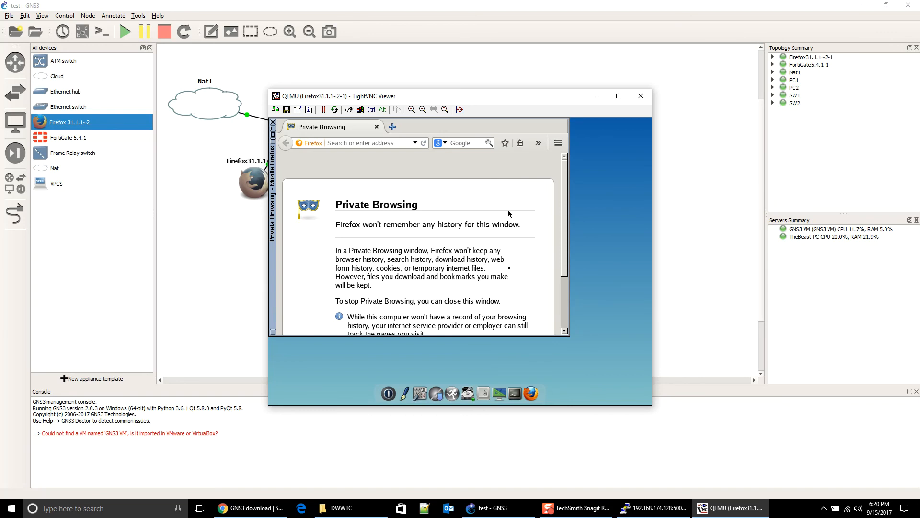
left_click_drag(503, 94, 570, 68)
left_click(460, 119)
right_click(460, 119)
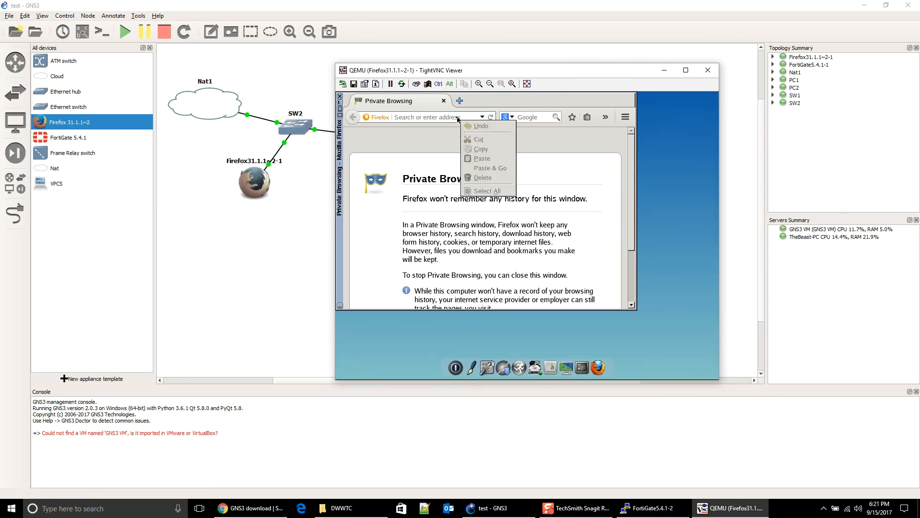
left_click(458, 120)
left_click_drag(466, 75, 522, 119)
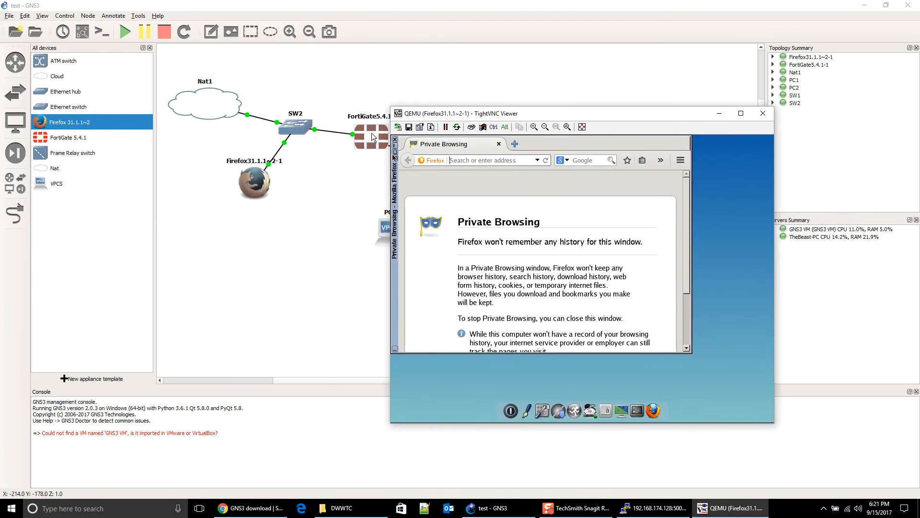
double_click(372, 137)
left_click(655, 509)
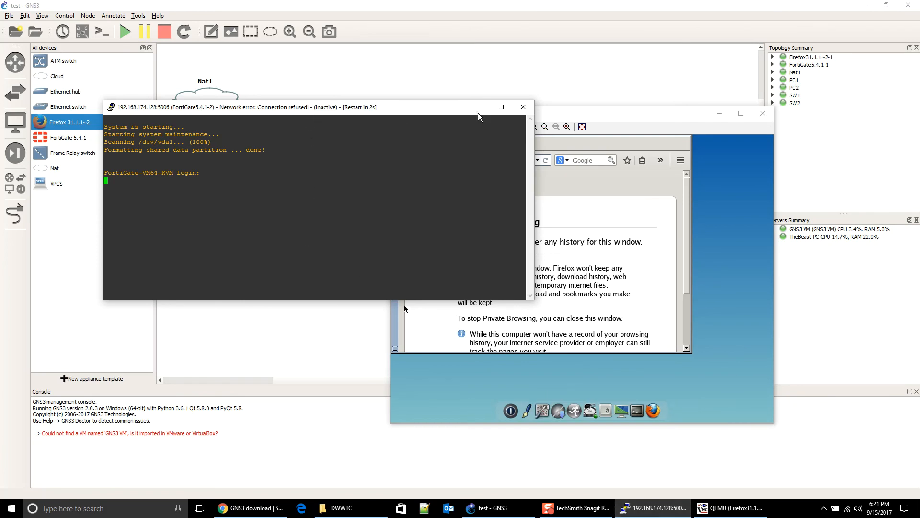
left_click(522, 107)
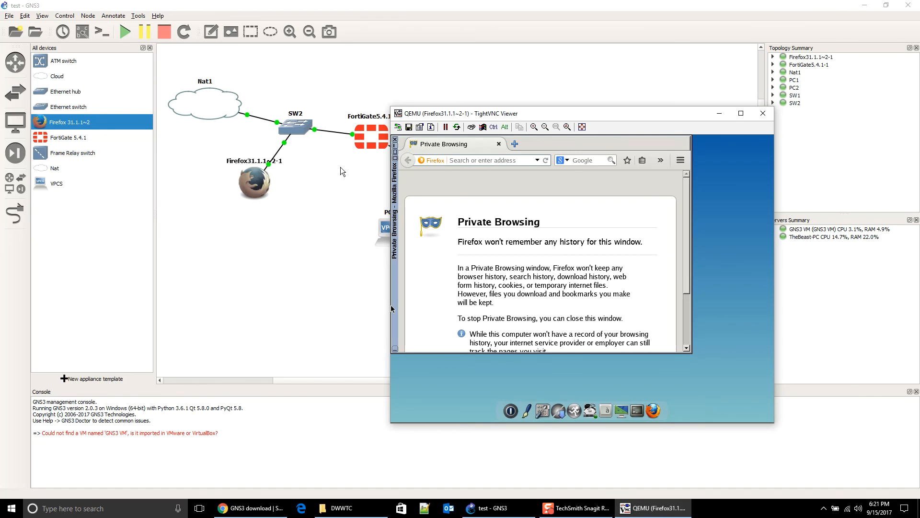
Step: Log in to the FortiGate5.4.1-1 console as admin and run 'dia ip add list'
double_click(370, 136)
type("admin")
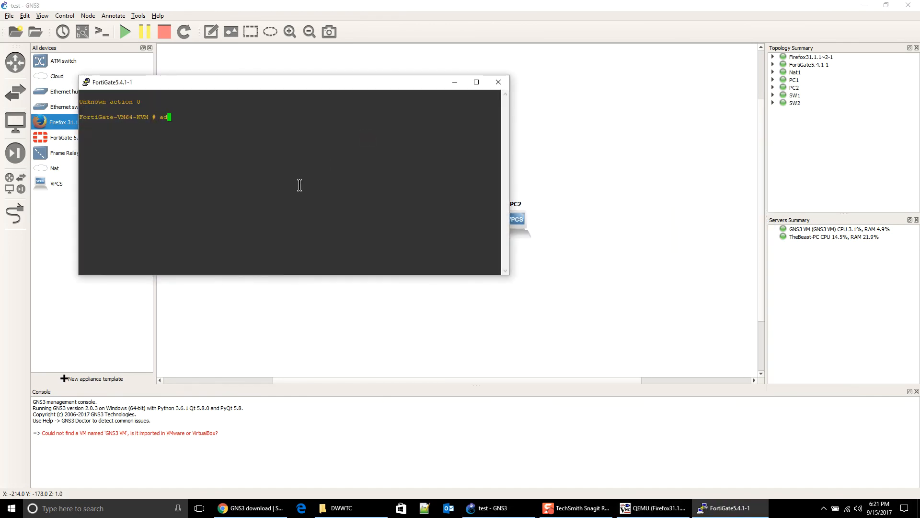
key("Return")
key("Return")
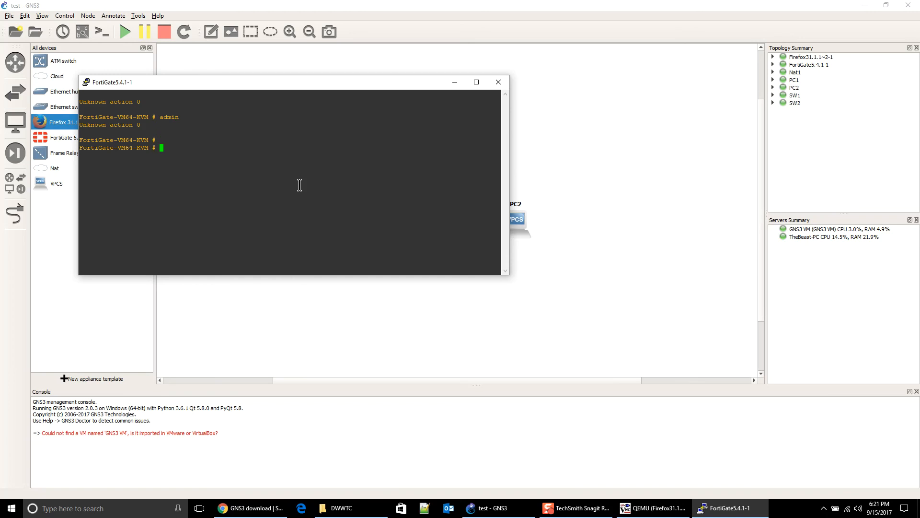
type("dia ip add list")
key("Return")
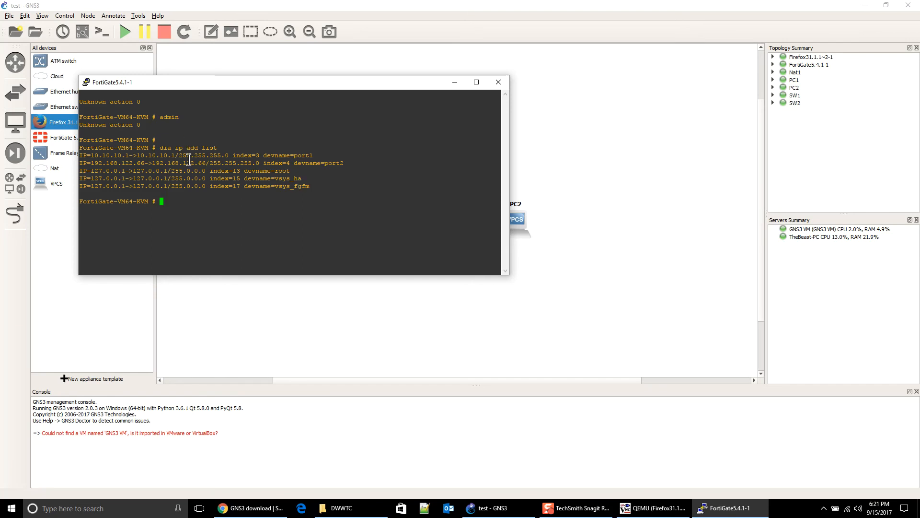
left_click_drag(184, 163, 206, 164)
Step: Move the Firefox viewer up and left, then close the FortiGate console
left_click(650, 509)
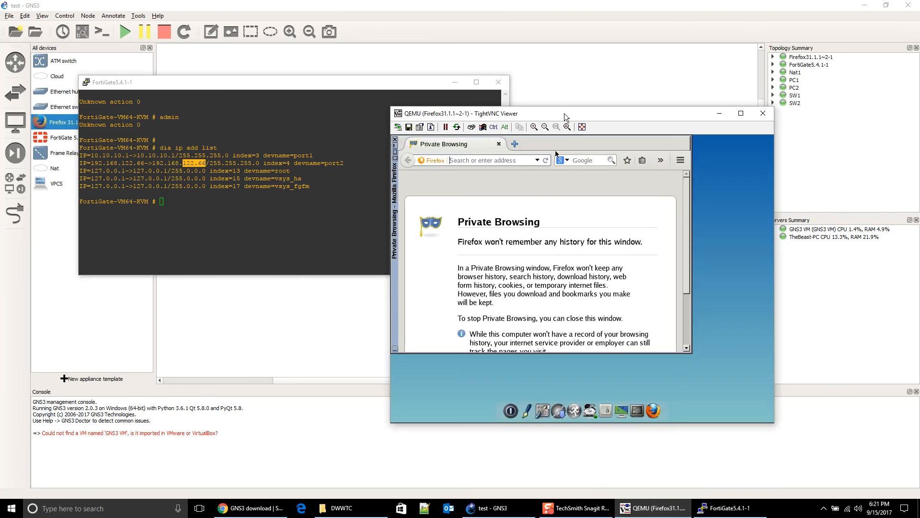
left_click_drag(564, 113, 475, 55)
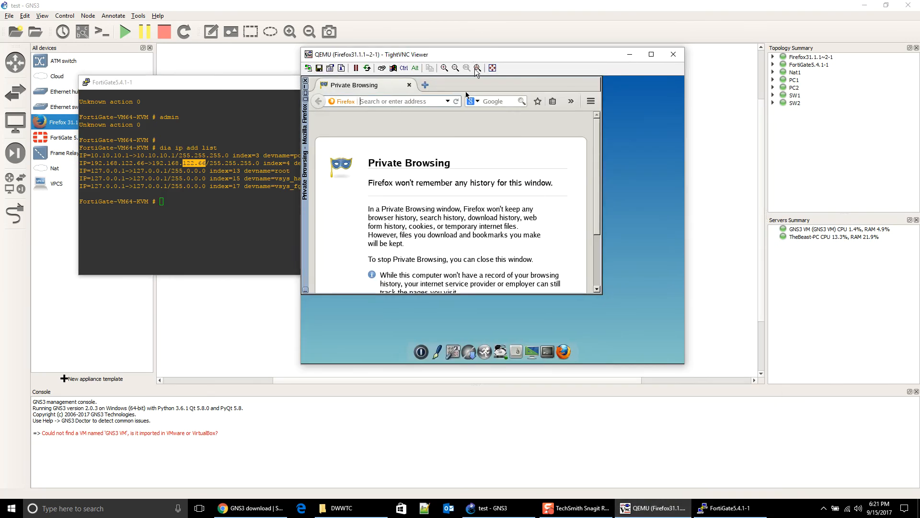
double_click(87, 82)
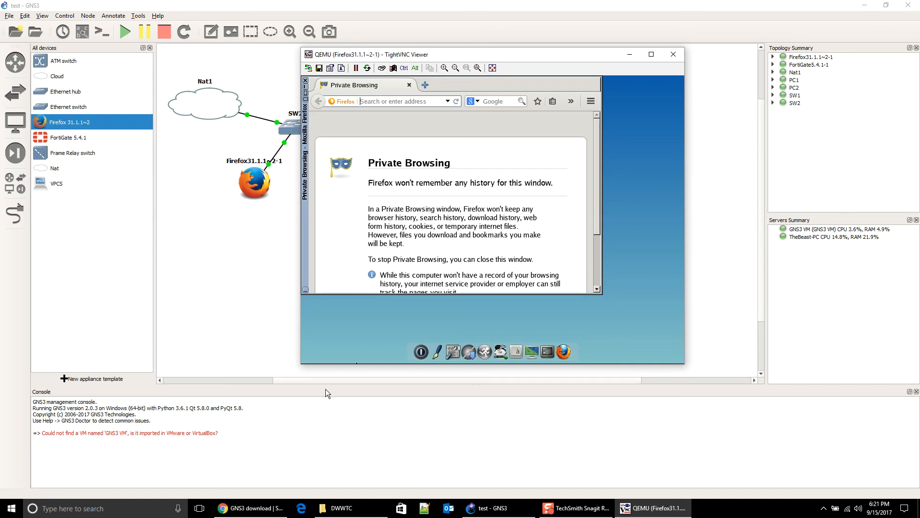
left_click(512, 510)
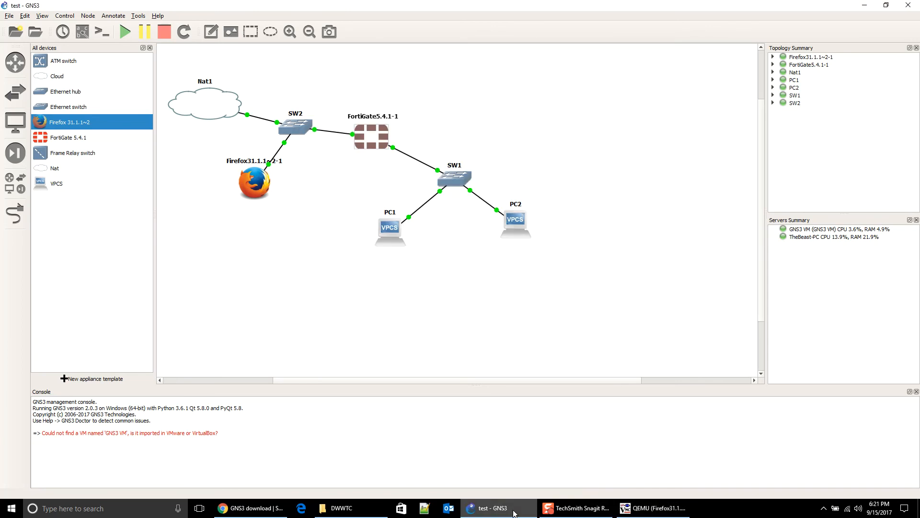
left_click(576, 509)
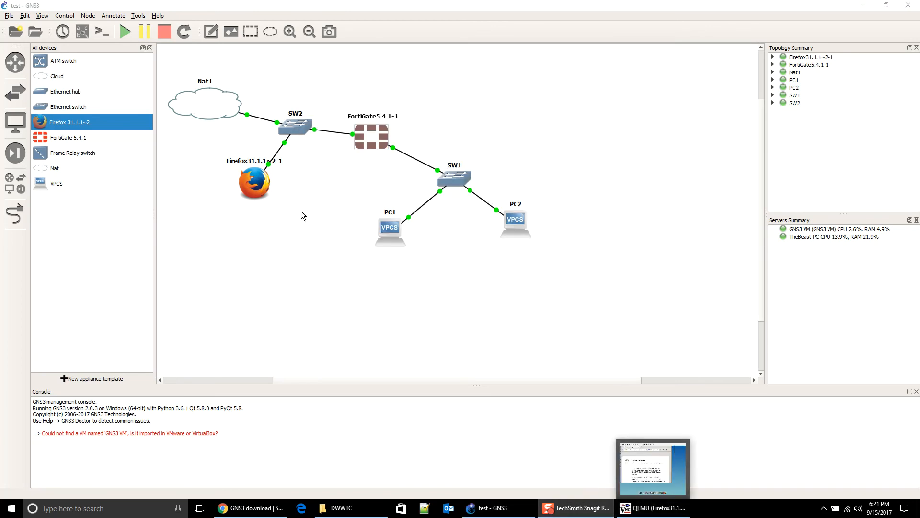
Step: Reopen the FortiGate console, rerun 'dia ip add list', and move the console right
double_click(371, 137)
type("dia ip add list")
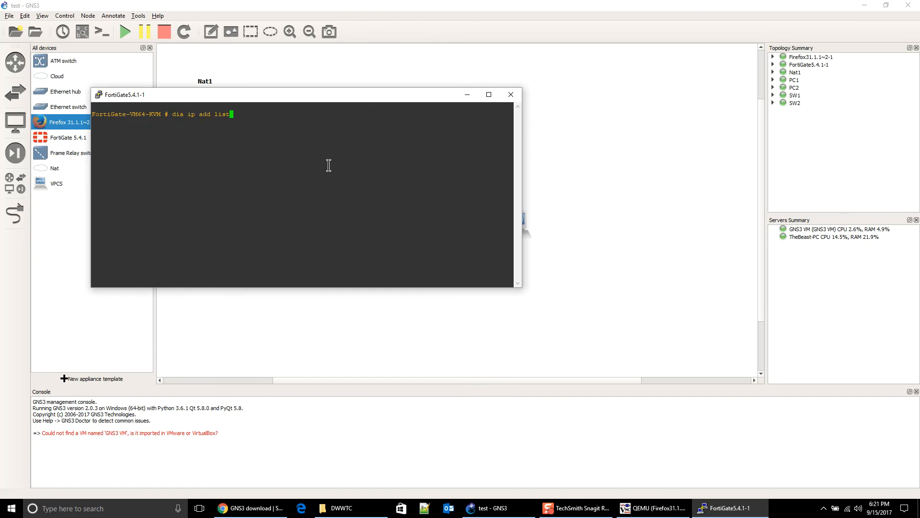
key("Return")
left_click_drag(264, 98, 669, 153)
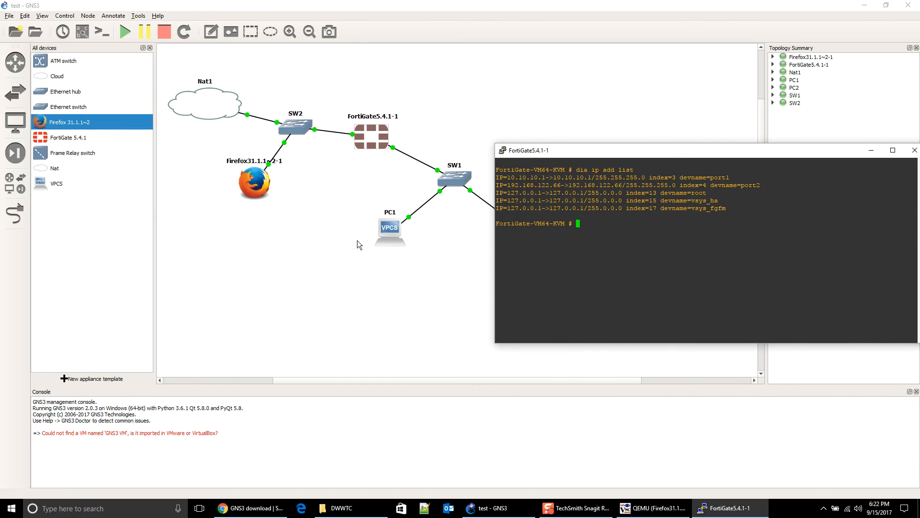
Step: Open the Firefox appliance's display and load 192.168.122.66
double_click(256, 180)
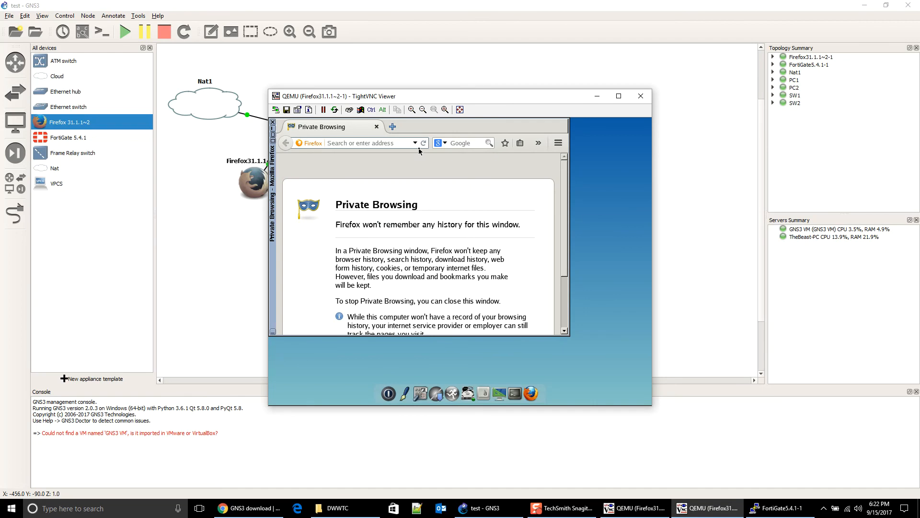
type("192.168")
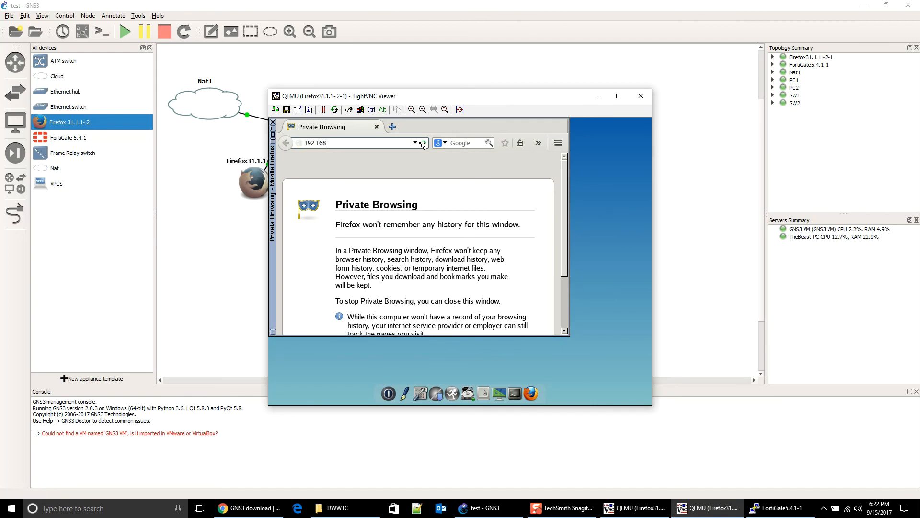
type(".122.66")
left_click(423, 143)
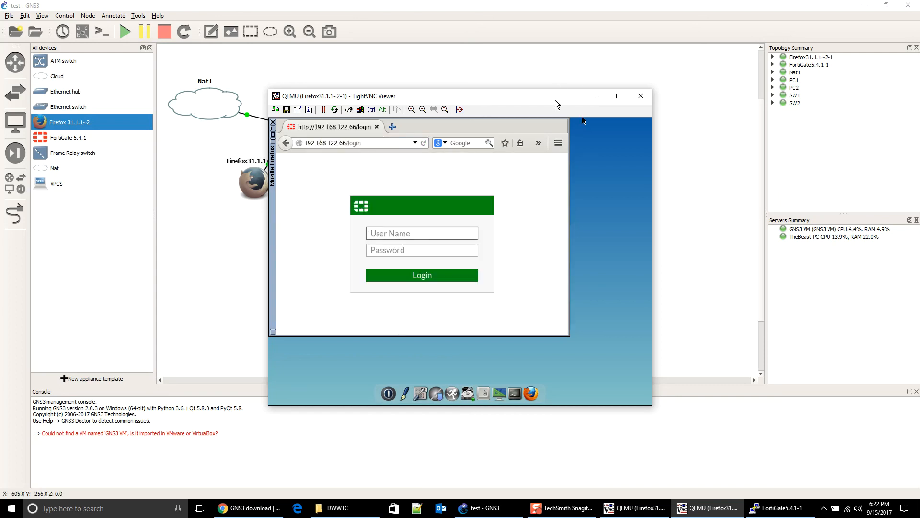
left_click_drag(555, 100, 584, 56)
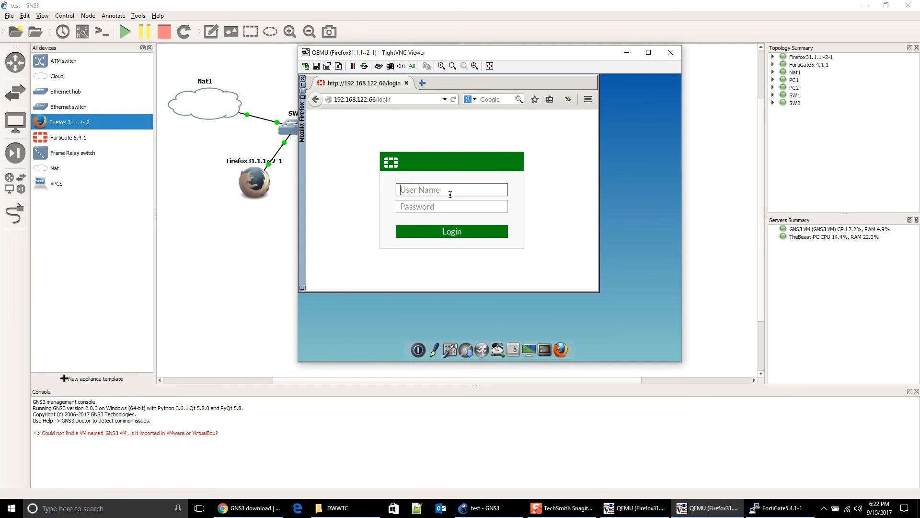
Step: Log in to the FortiGate web GUI with user name admin
type("ad")
key("BackSpace")
key("BackSpace")
type("admin")
key("Return")
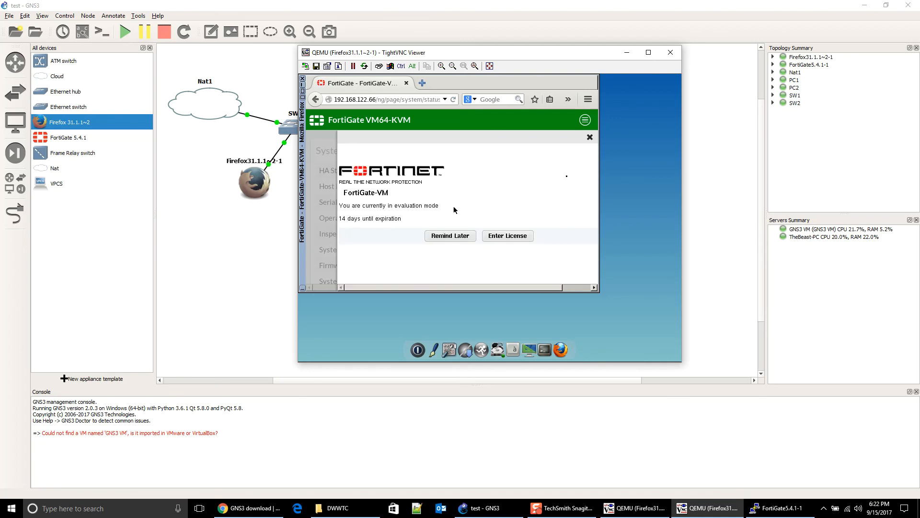
Step: Close the evaluation-mode notice and reposition the Firefox viewer over the canvas centre
left_click(590, 137)
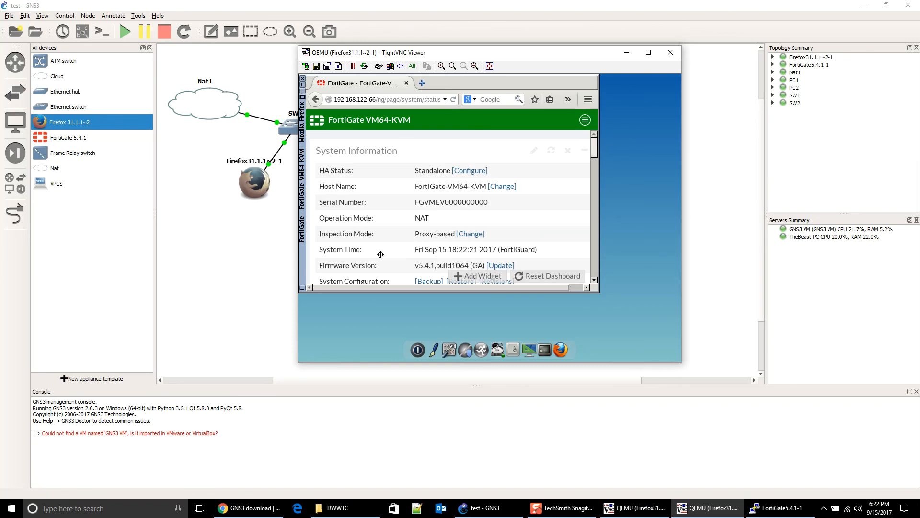
mouse_move(594, 147)
left_mouse_down()
mouse_move(591, 240)
mouse_move(594, 158)
left_mouse_up()
left_click_drag(546, 52, 729, 245)
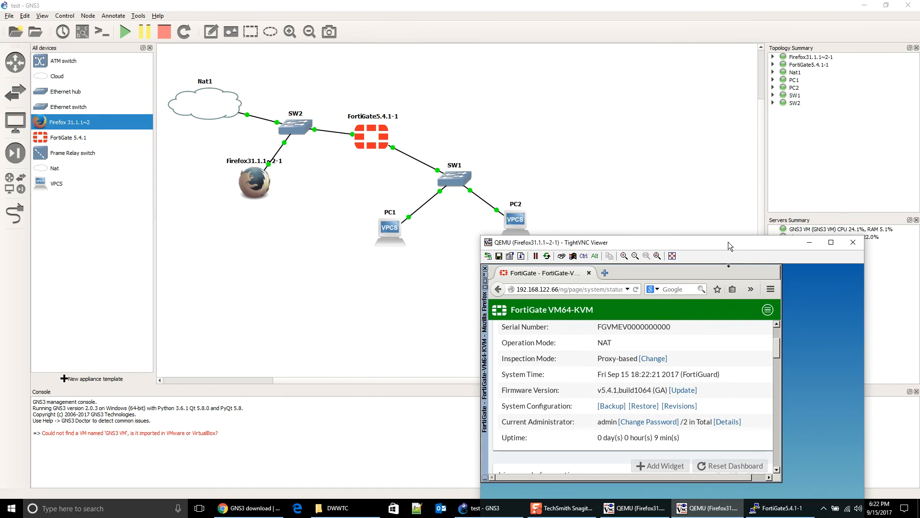
left_click_drag(728, 242, 746, 68)
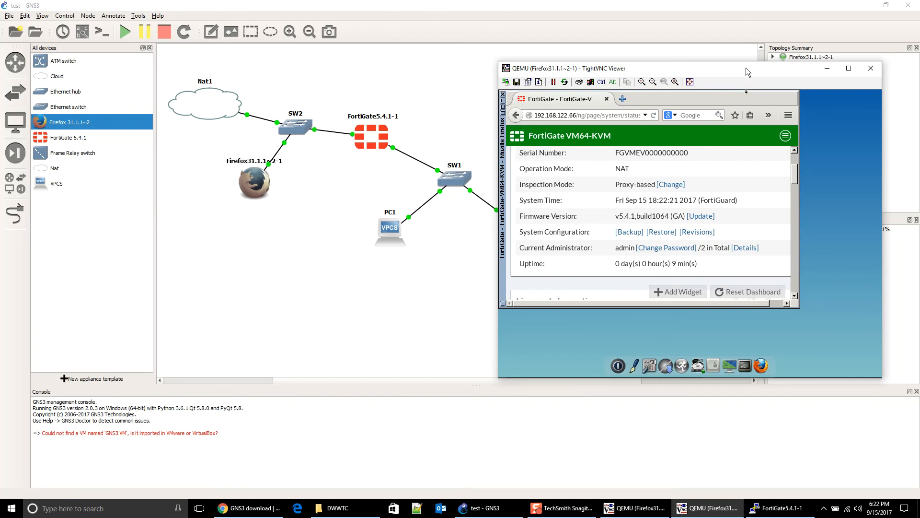
left_click_drag(746, 68, 695, 127)
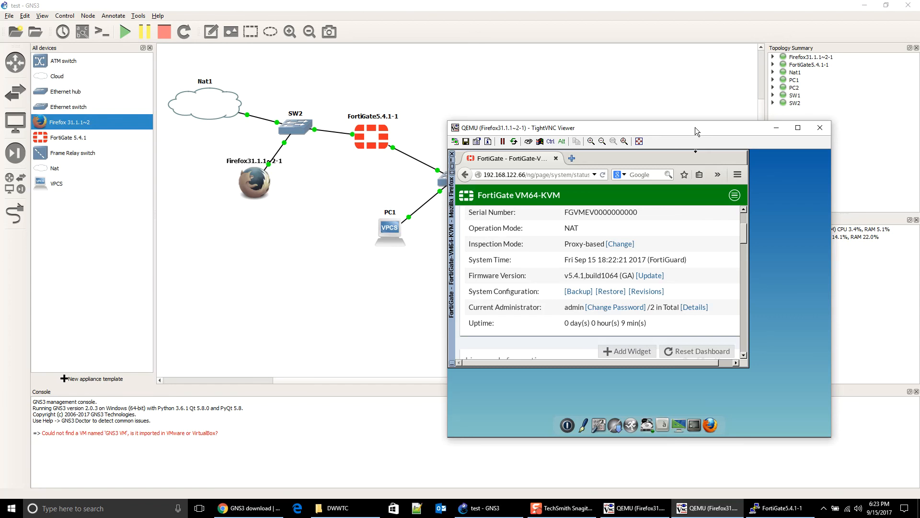
left_click_drag(695, 128, 673, 87)
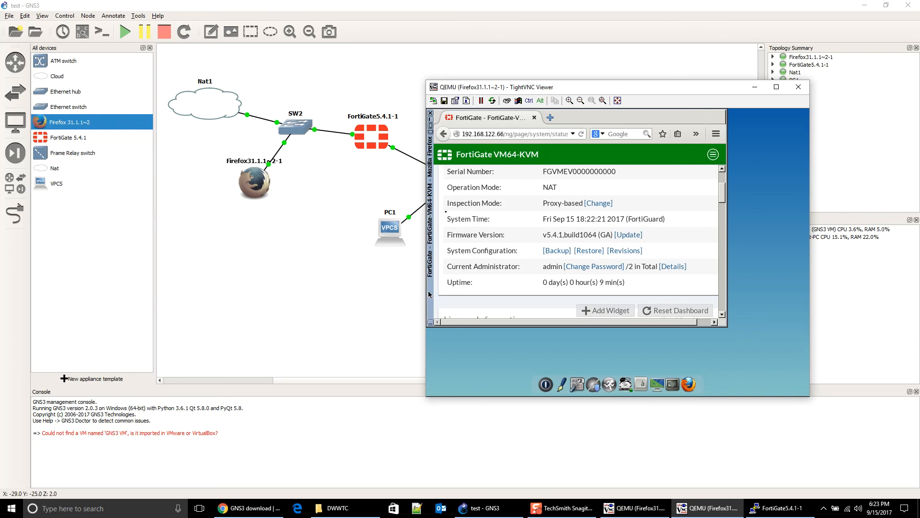
left_click_drag(582, 87, 707, 84)
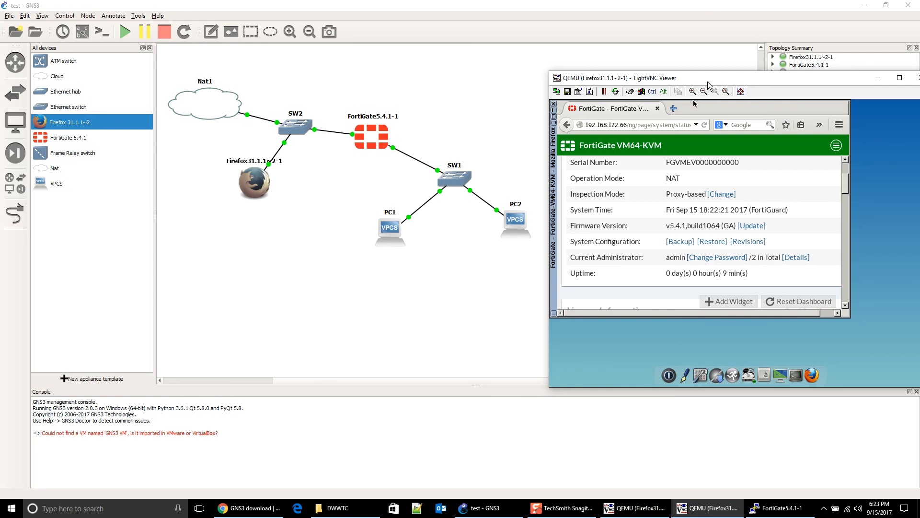
left_click_drag(707, 84, 473, 67)
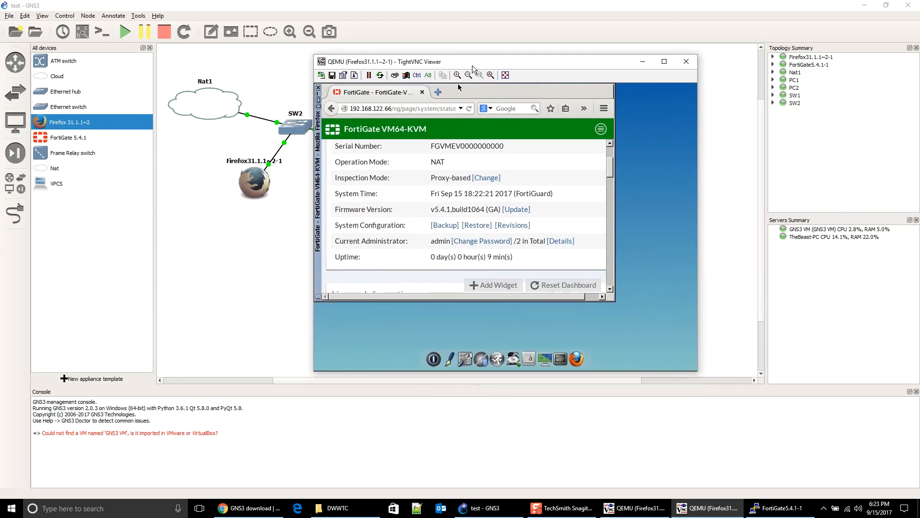